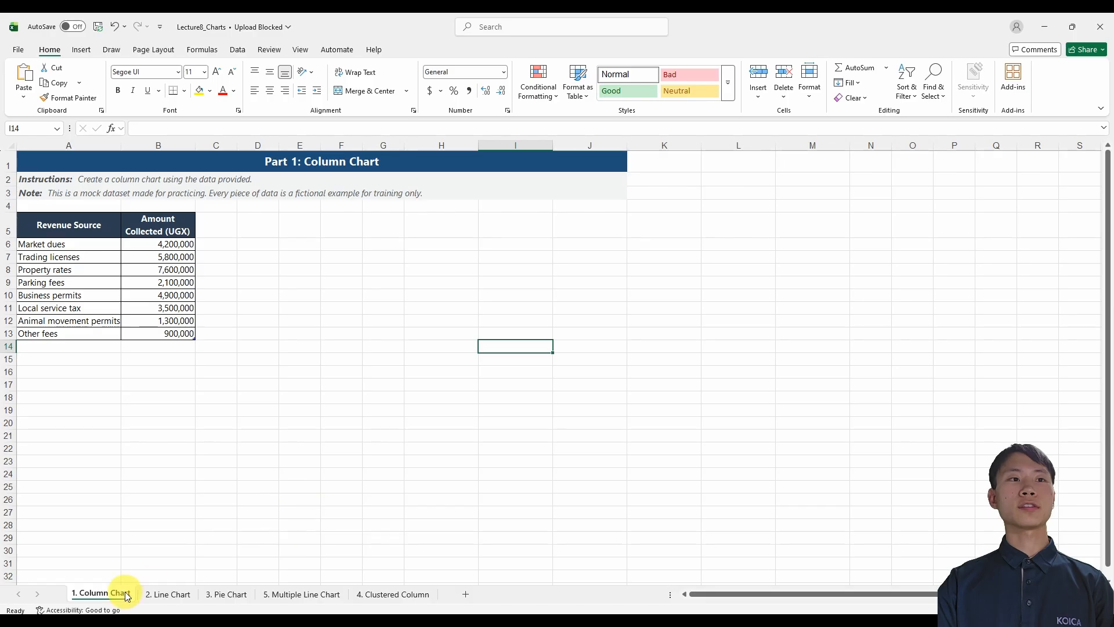
Select the revenue table A5:B13 with its headers and open the recommended charts for it.
left_click(81, 256)
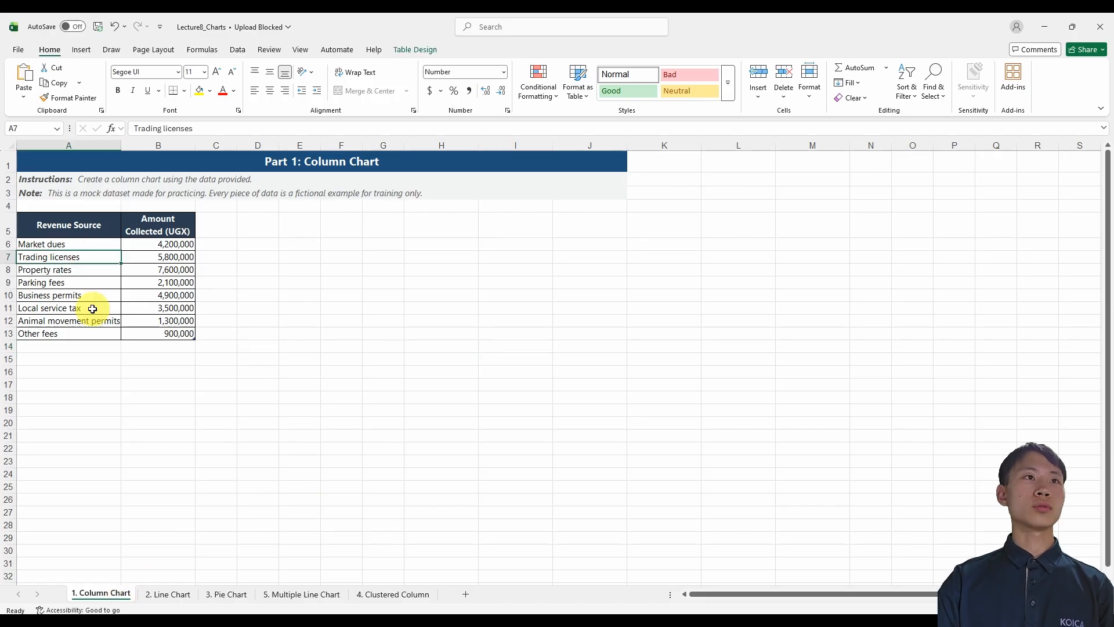
left_click(70, 228)
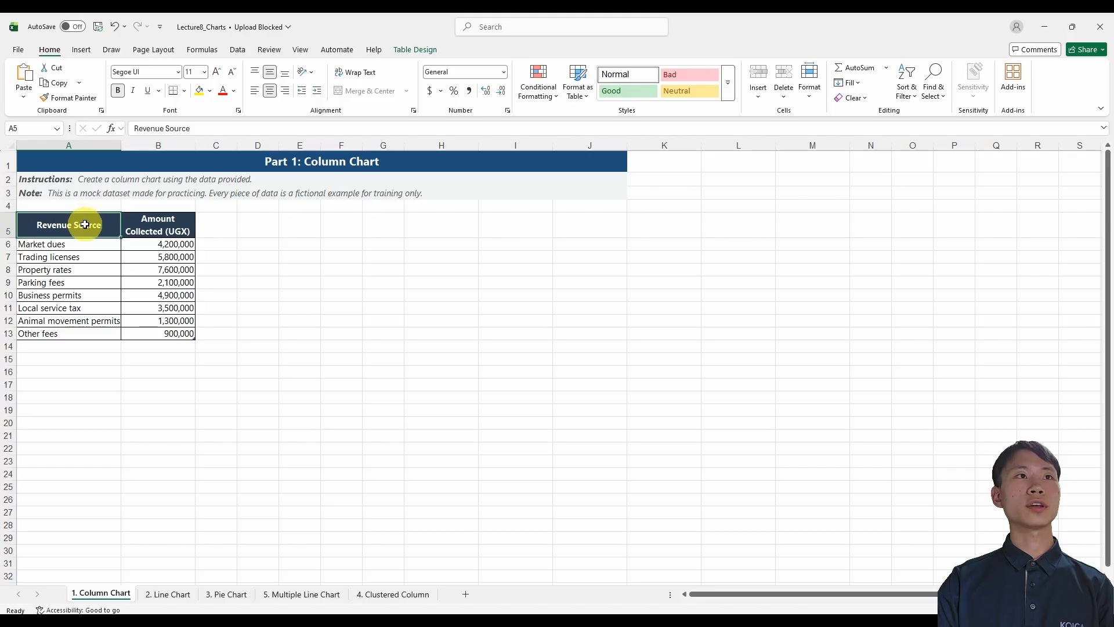
left_click_drag(87, 226, 164, 331)
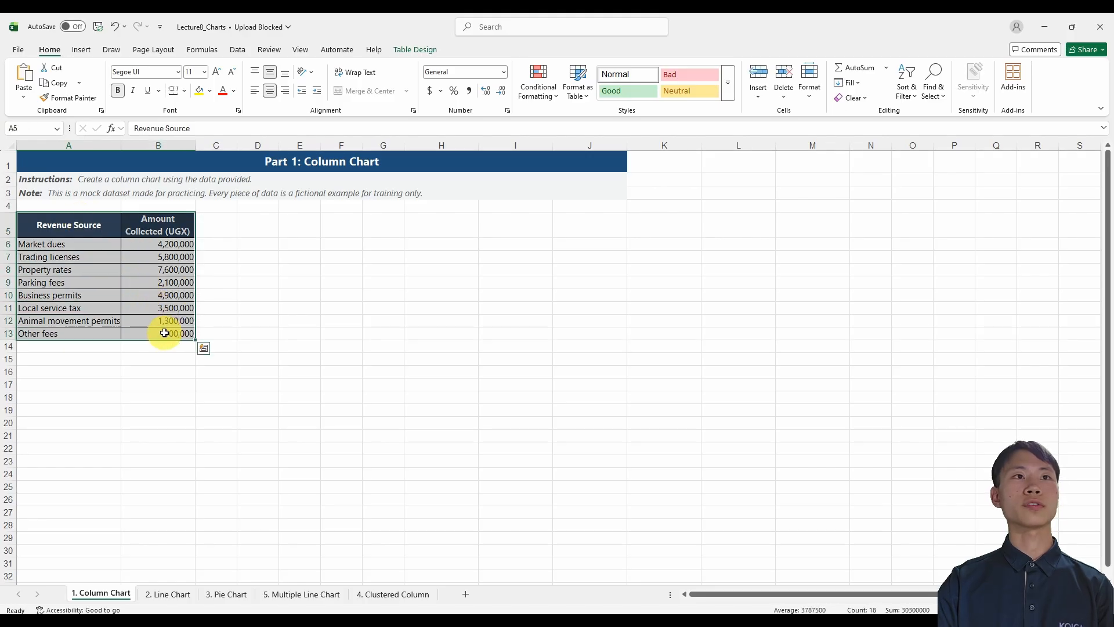
left_click(82, 49)
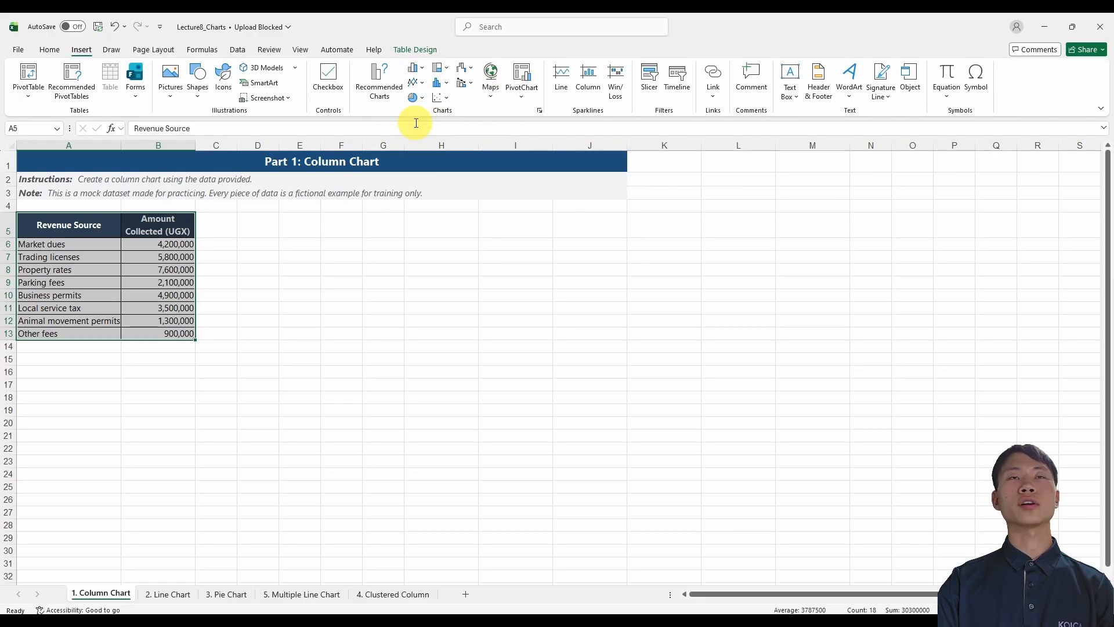
left_click(387, 95)
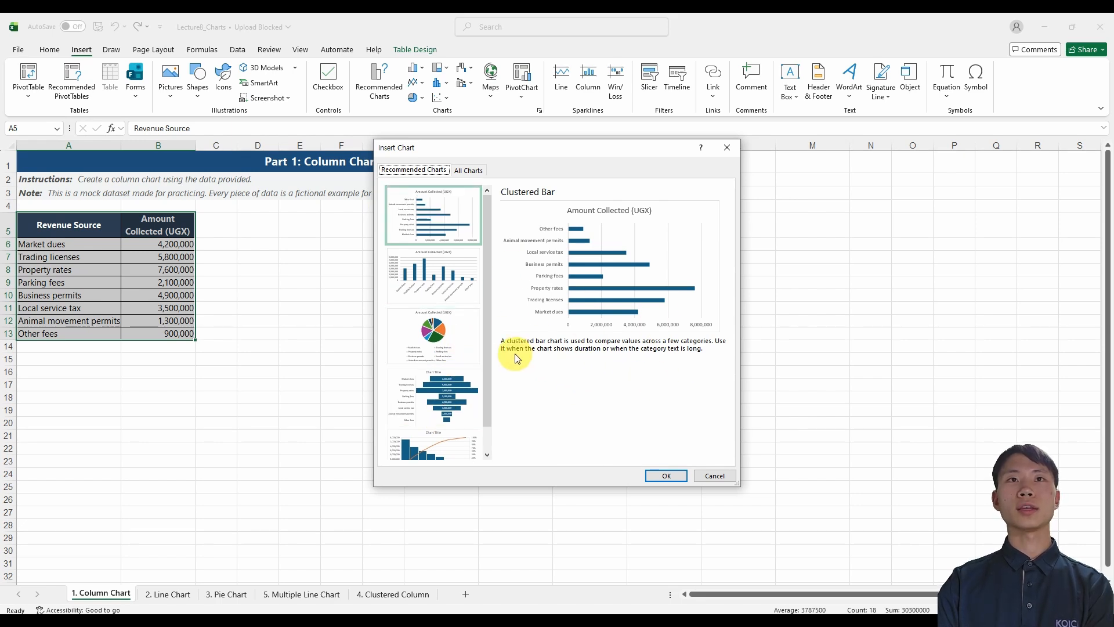
Preview the recommended column, pie, funnel and clustered bar charts for the revenue data.
left_click(460, 274)
left_click(440, 341)
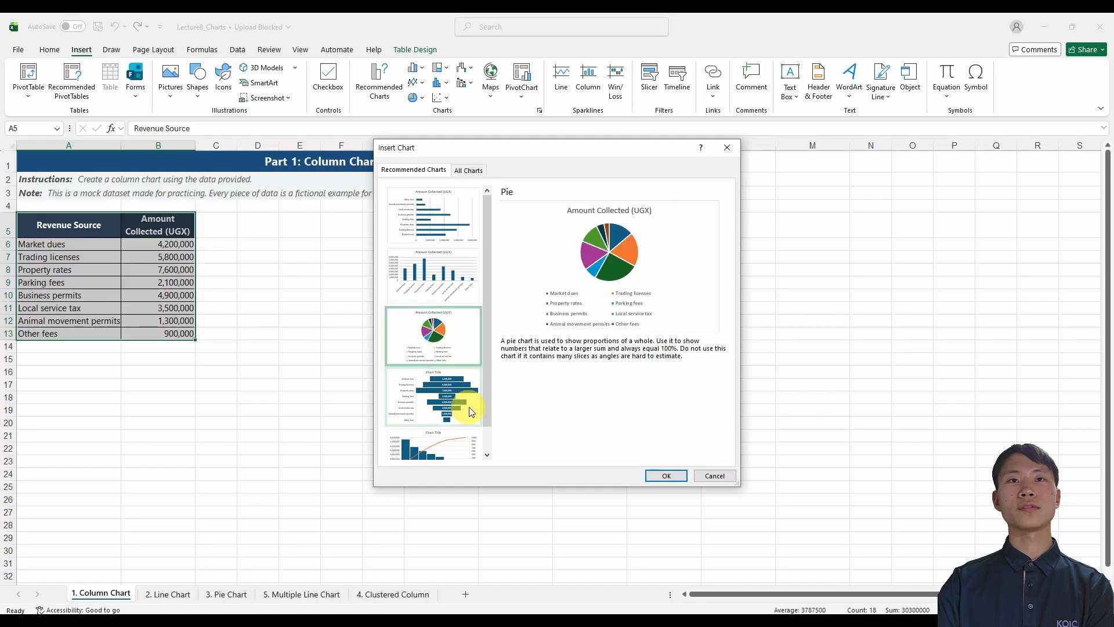
left_click(458, 395)
left_click(444, 229)
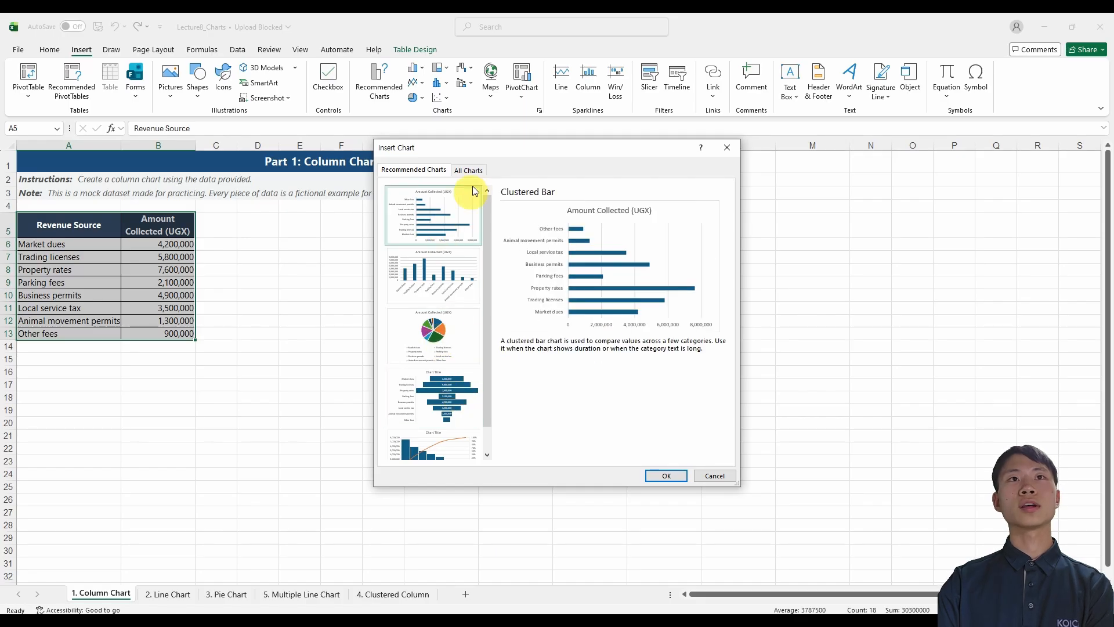
Compare the column chart subtypes and insert a Clustered Column chart of the revenue amounts.
left_click(466, 170)
left_click(434, 220)
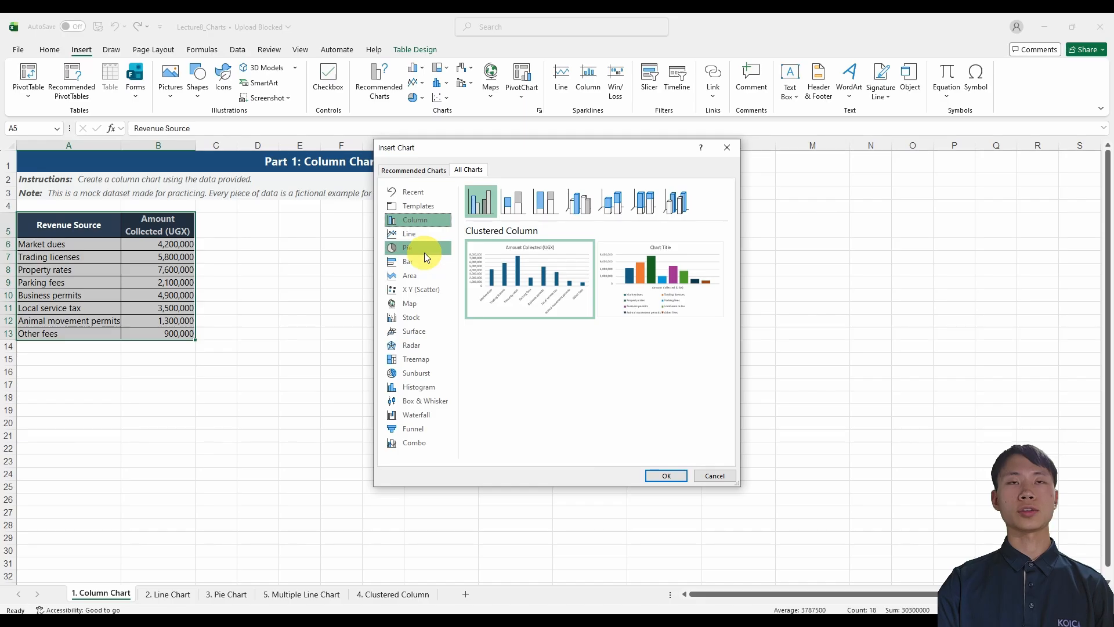
mouse_move(552, 297)
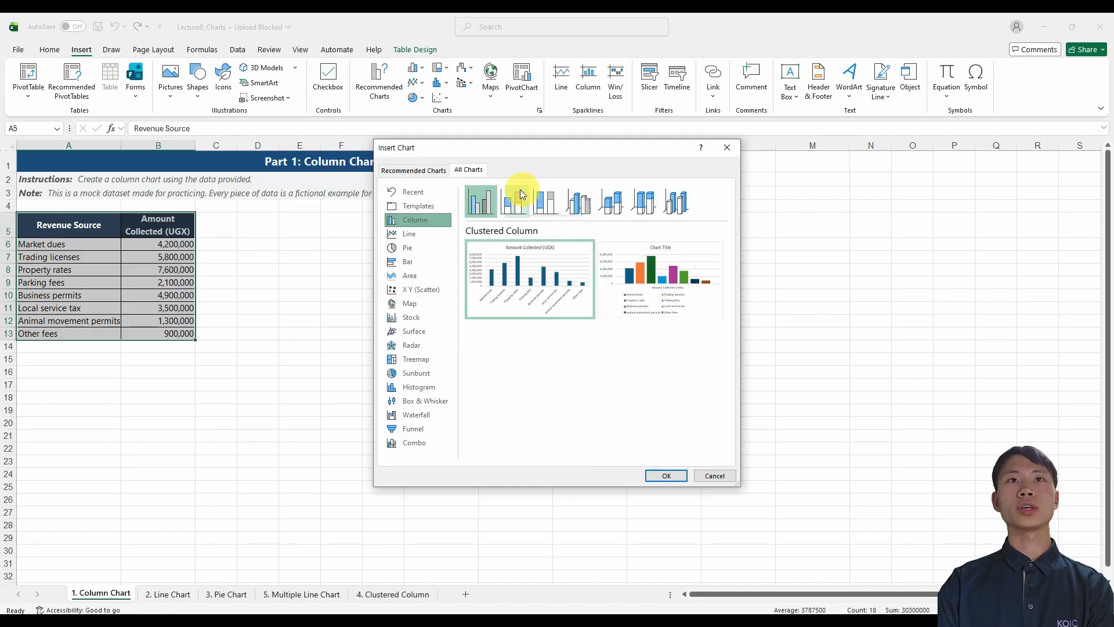
left_click(511, 199)
left_click(577, 201)
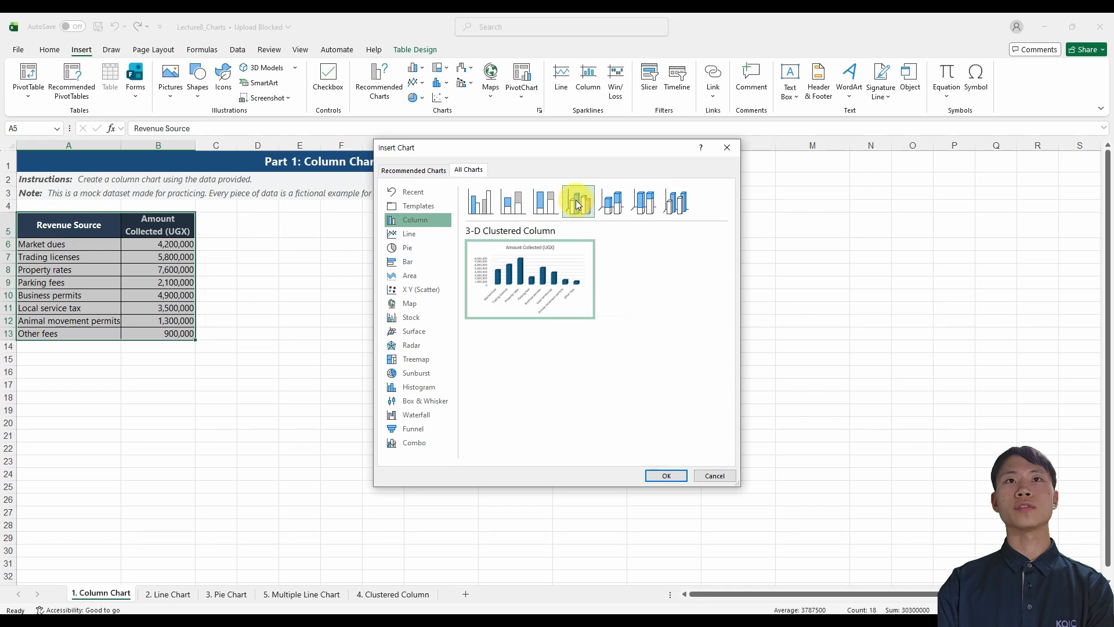
left_click(605, 204)
left_click(481, 201)
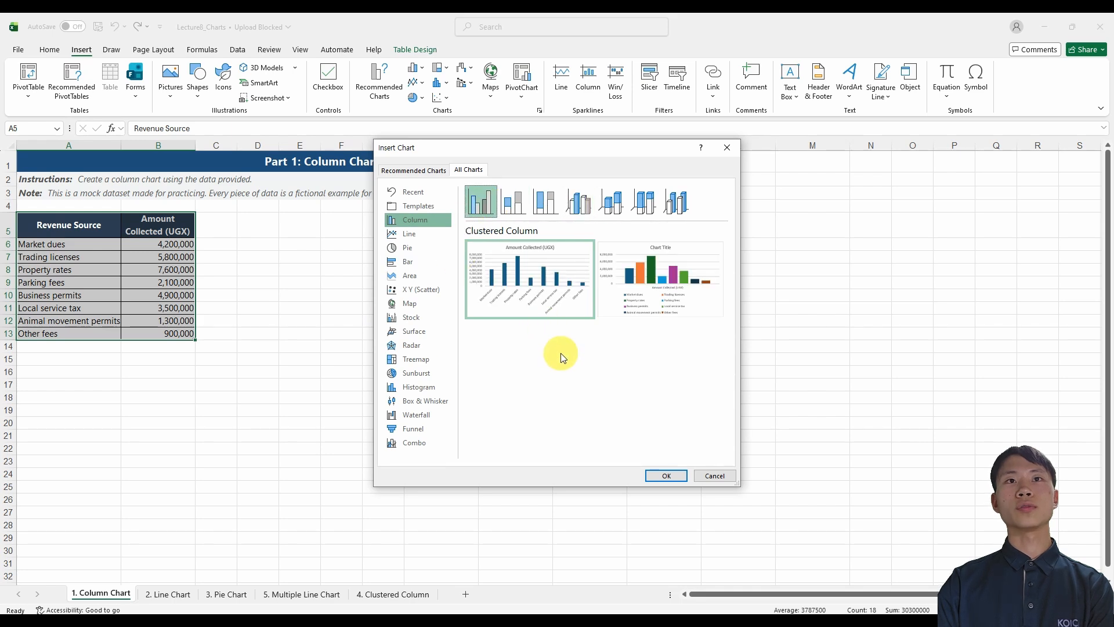
mouse_move(572, 316)
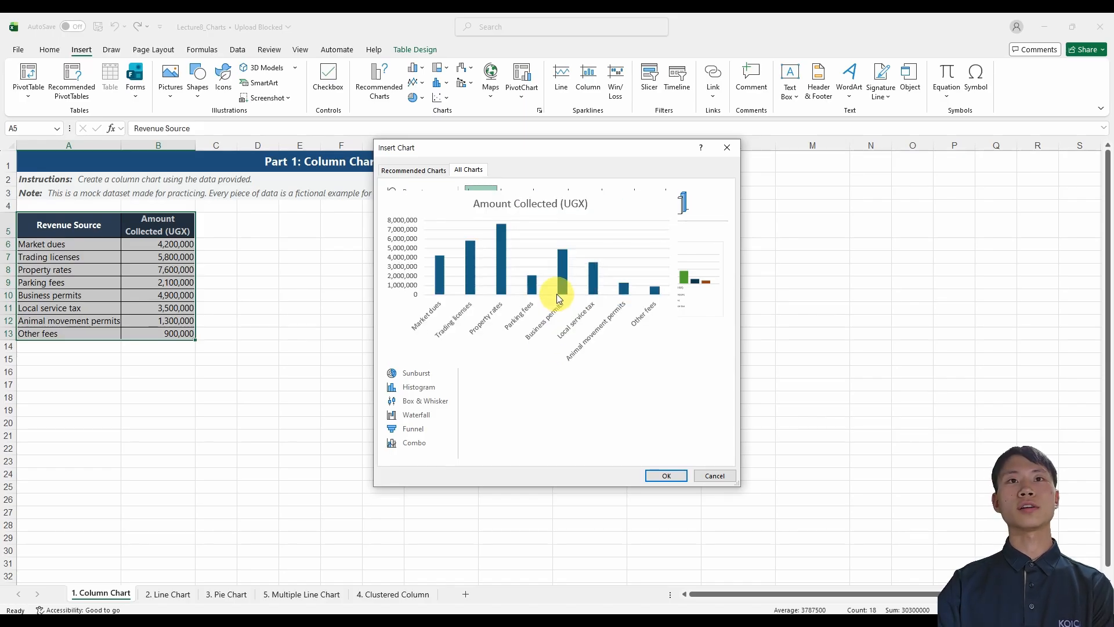
left_click(665, 476)
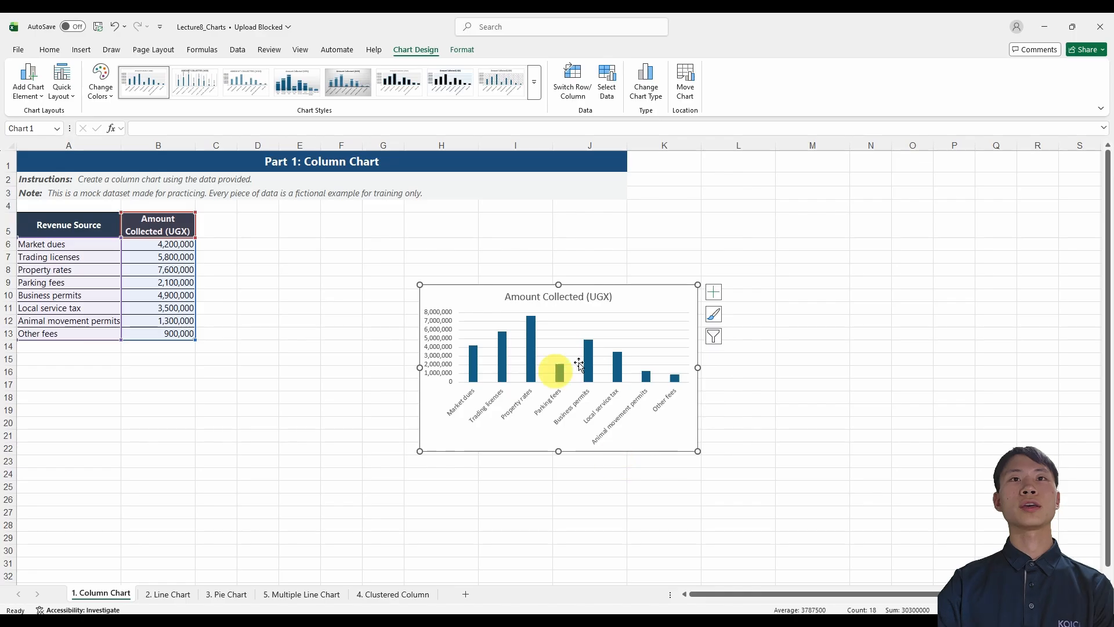
Move the chart beside the revenue table, level with its header row, and enlarge it, keeping its proportions.
left_click_drag(655, 306, 467, 237)
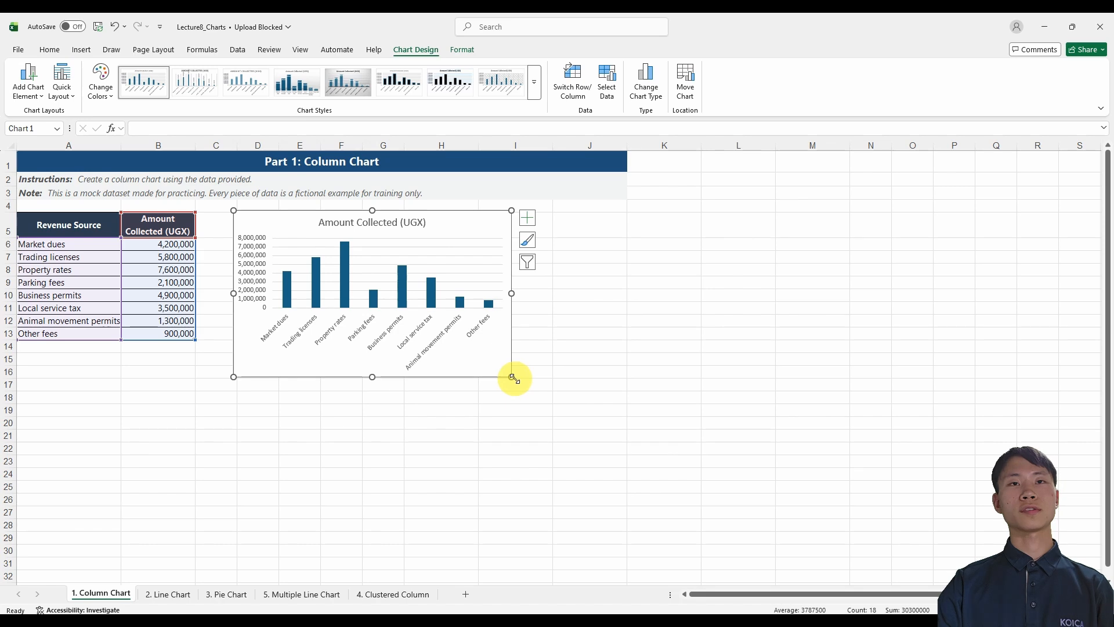
left_click_drag(513, 378, 555, 413)
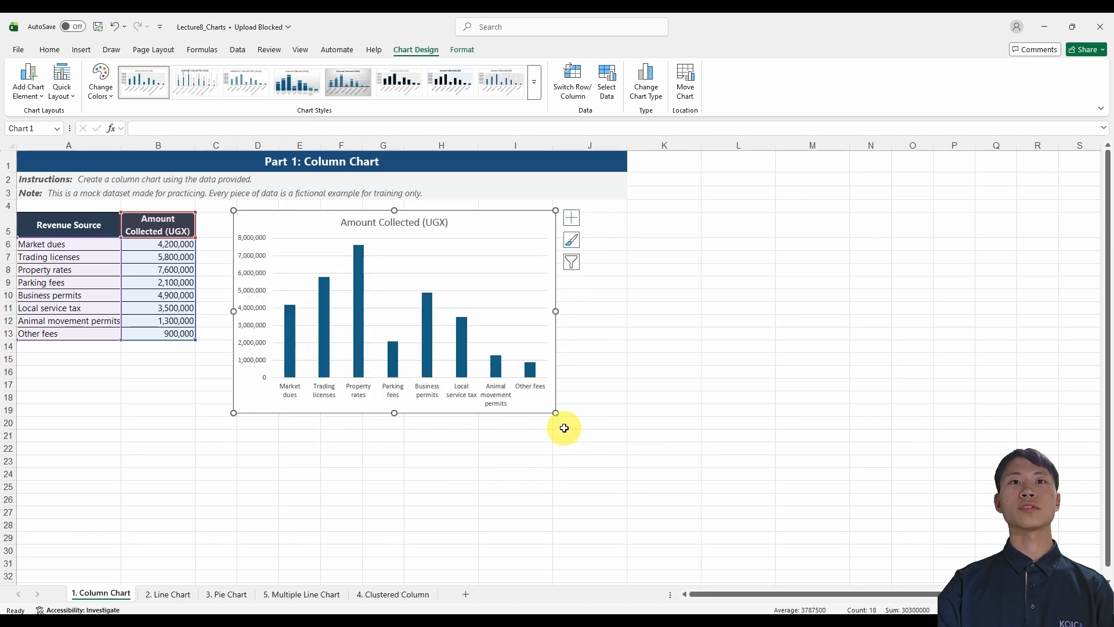
key("shift")
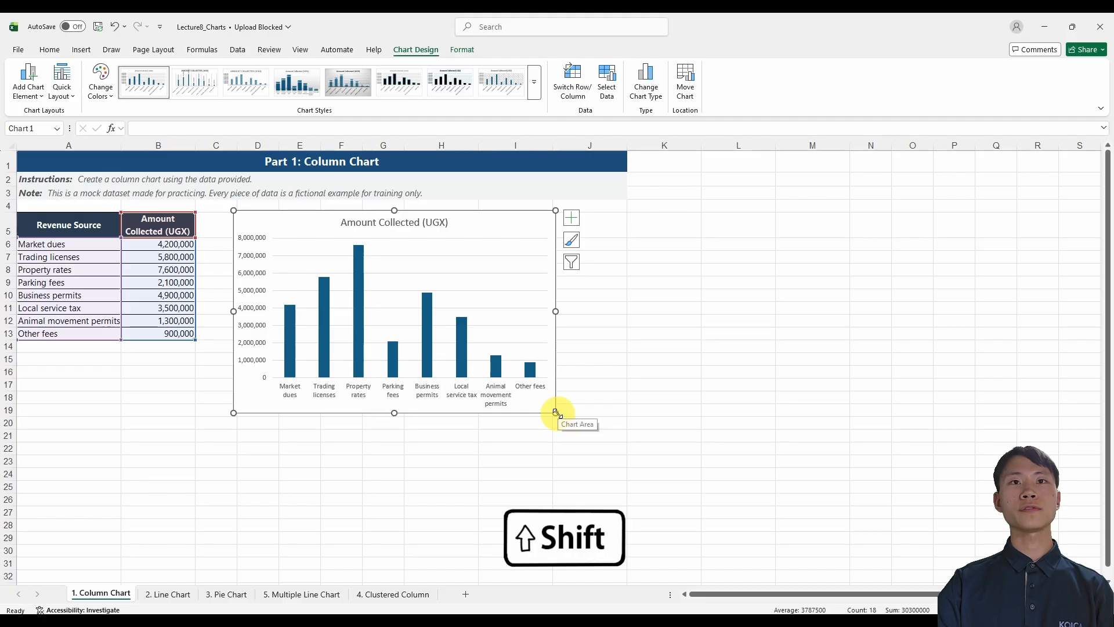
left_click_drag(556, 413, 599, 447)
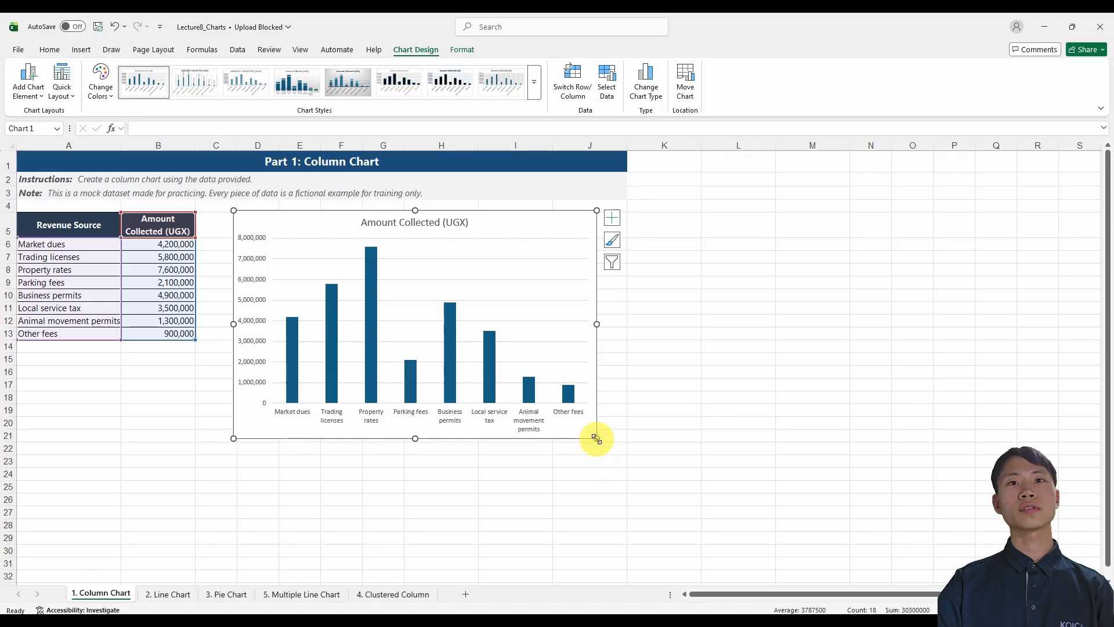
Resize the chart snapped to the cell grid so it ends at column J's outer edge and the bottom of row 19.
key("alt")
left_click_drag(596, 438, 701, 354)
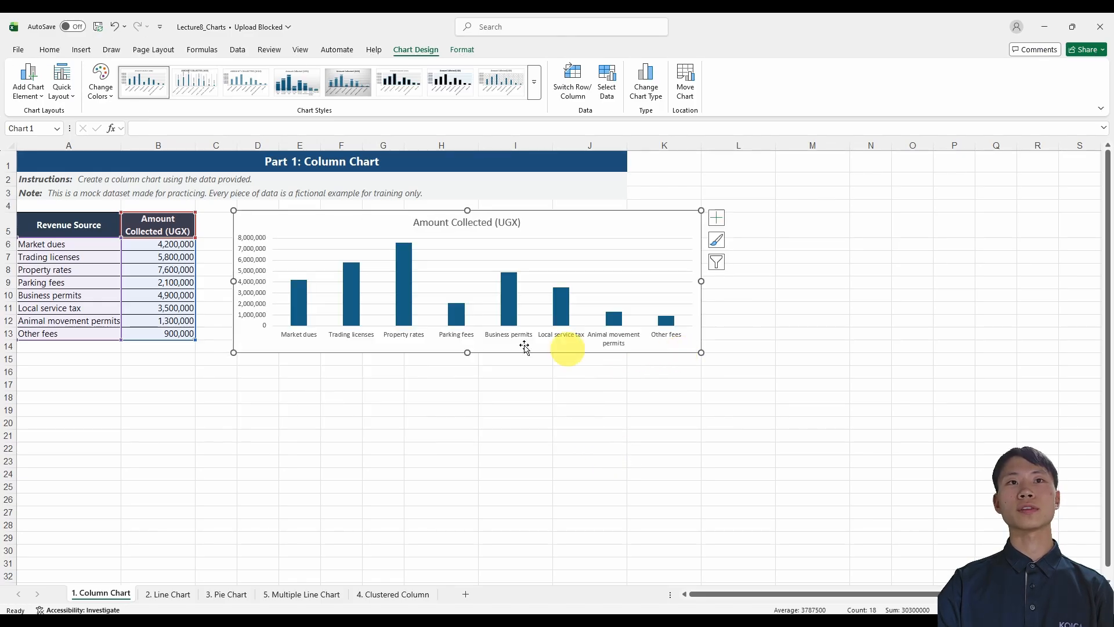
left_click_drag(465, 350, 467, 390)
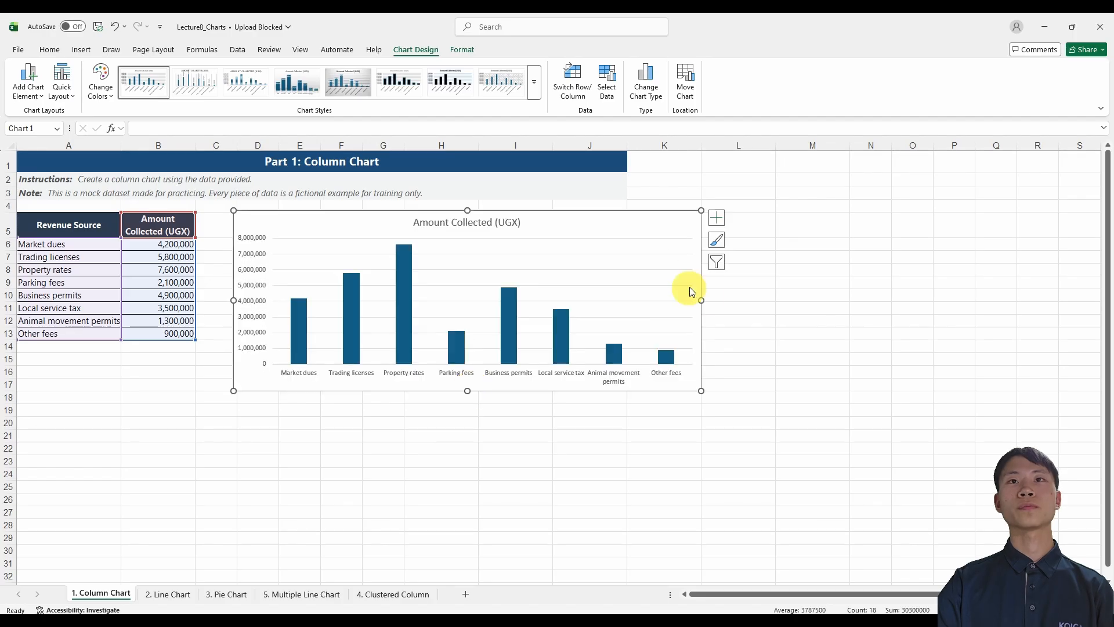
left_click_drag(702, 300, 627, 300)
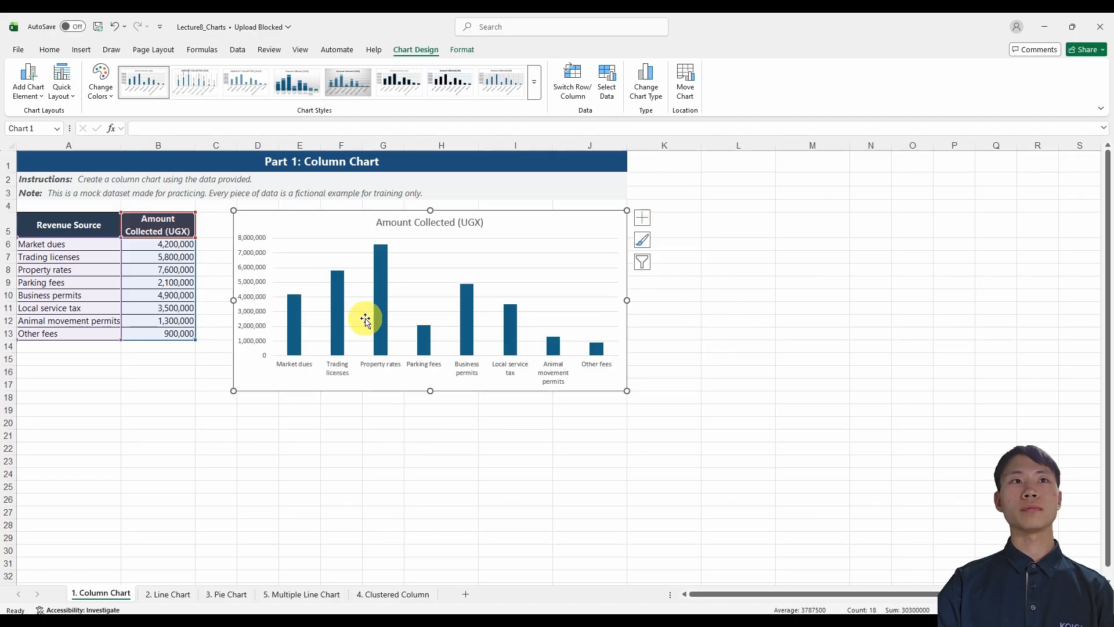
left_click_drag(430, 392, 430, 416)
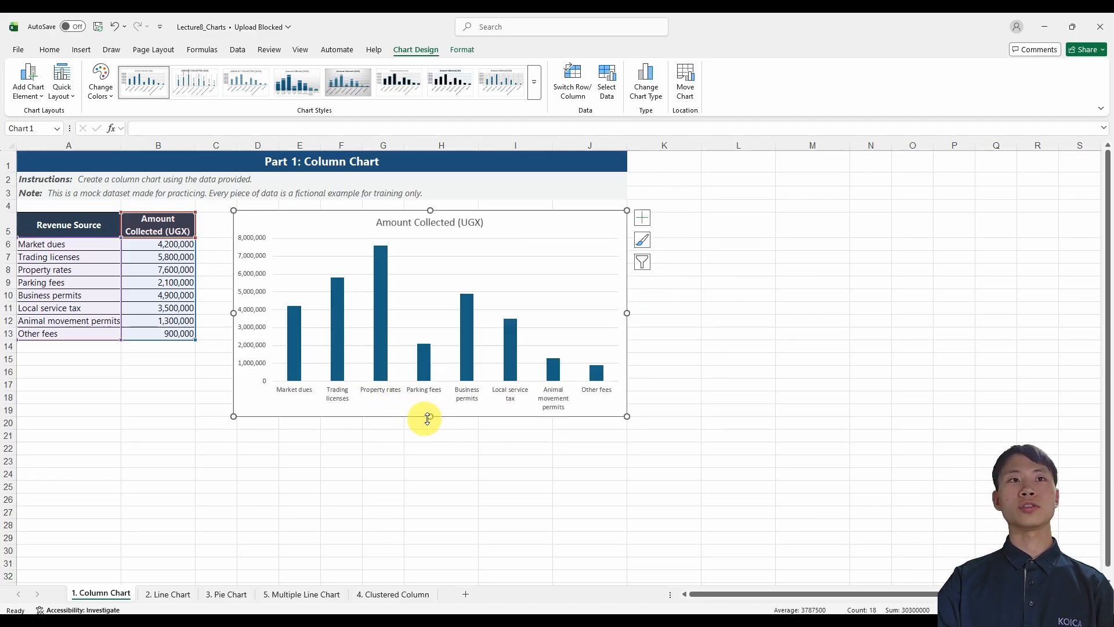
Change the chart title to Amount Chart.
mouse_move(290, 322)
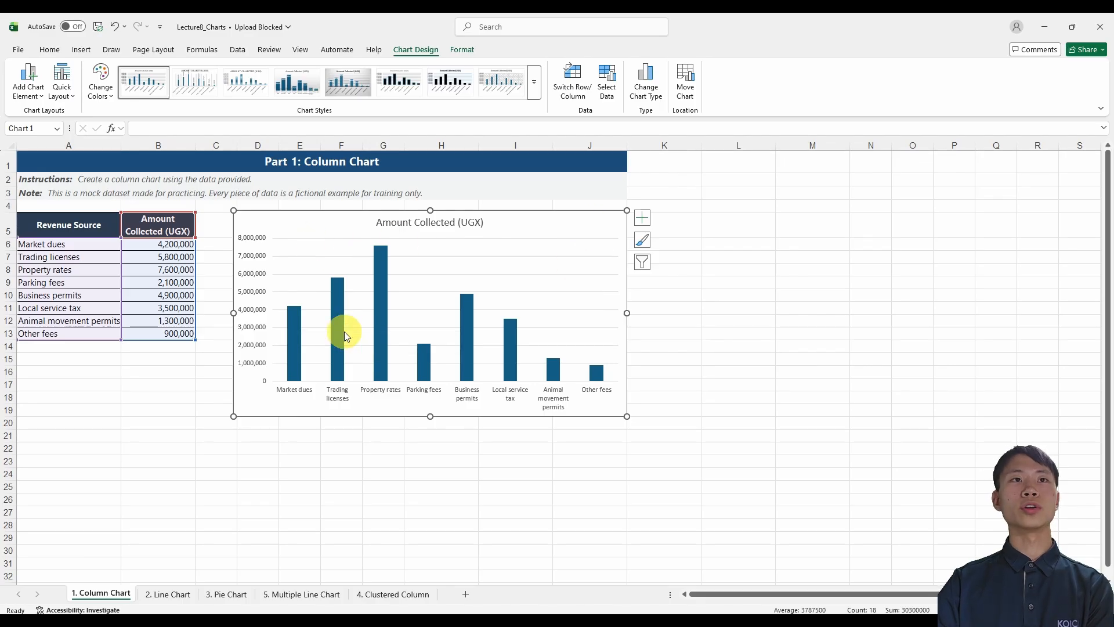
mouse_move(339, 329)
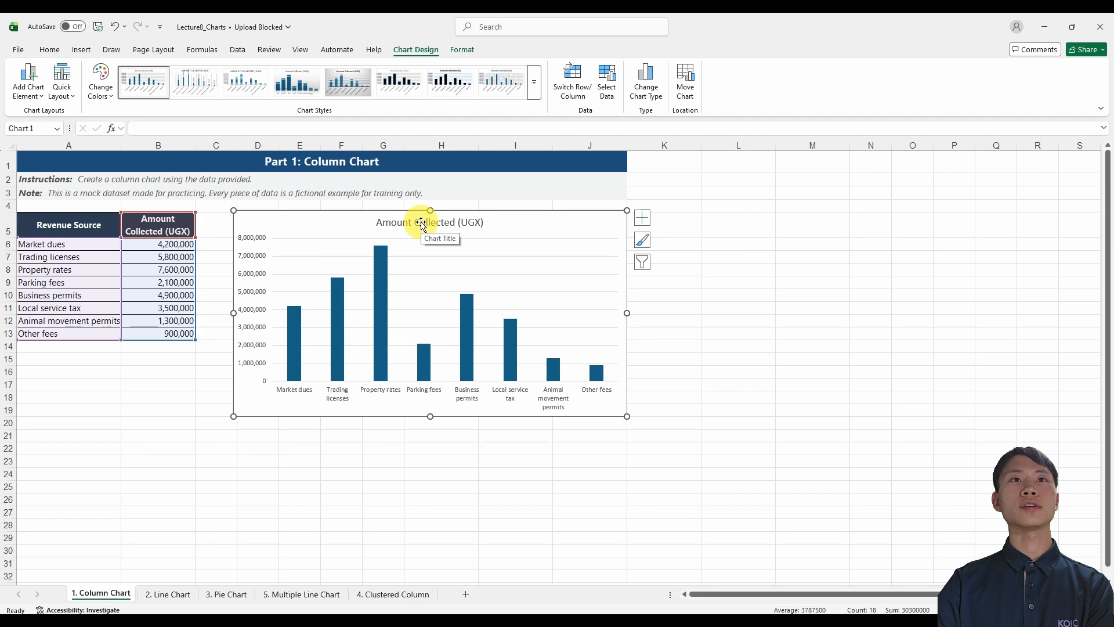
mouse_move(379, 285)
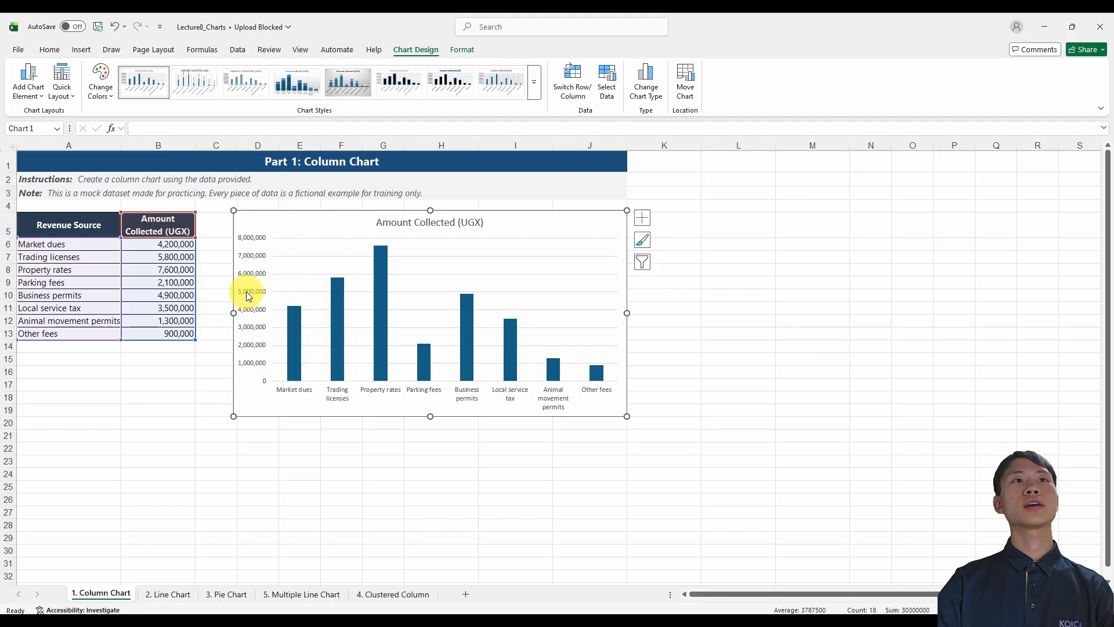
left_click(474, 229)
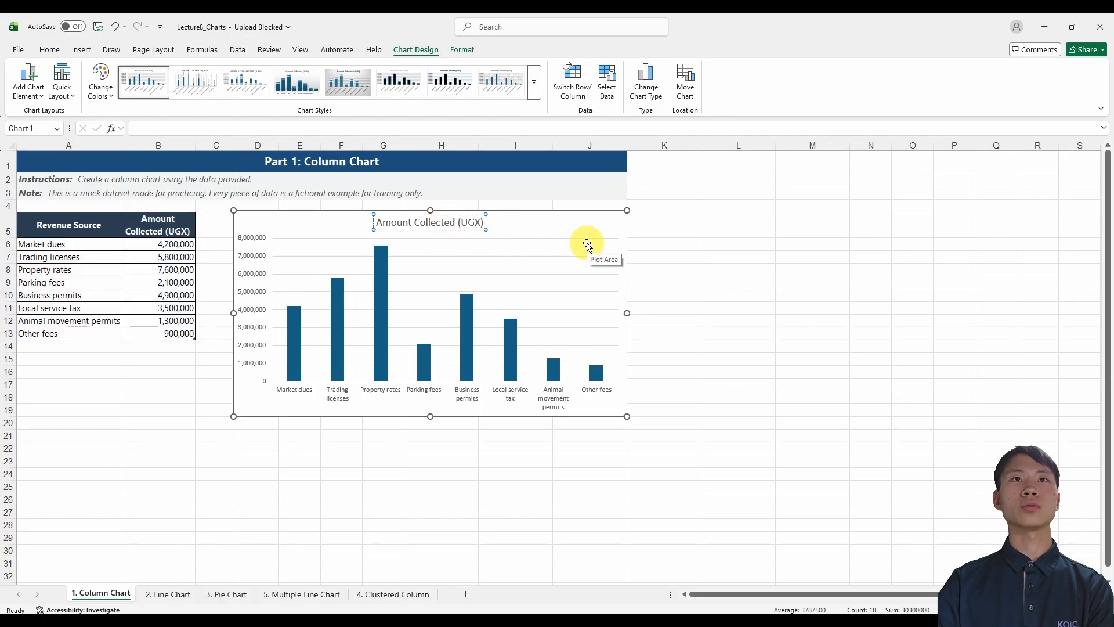
key("BackSpace")
key("BackSpace")
key("BackSpace")
key("BackSpace")
key("BackSpace")
key("BackSpace")
key("BackSpace")
key("BackSpace")
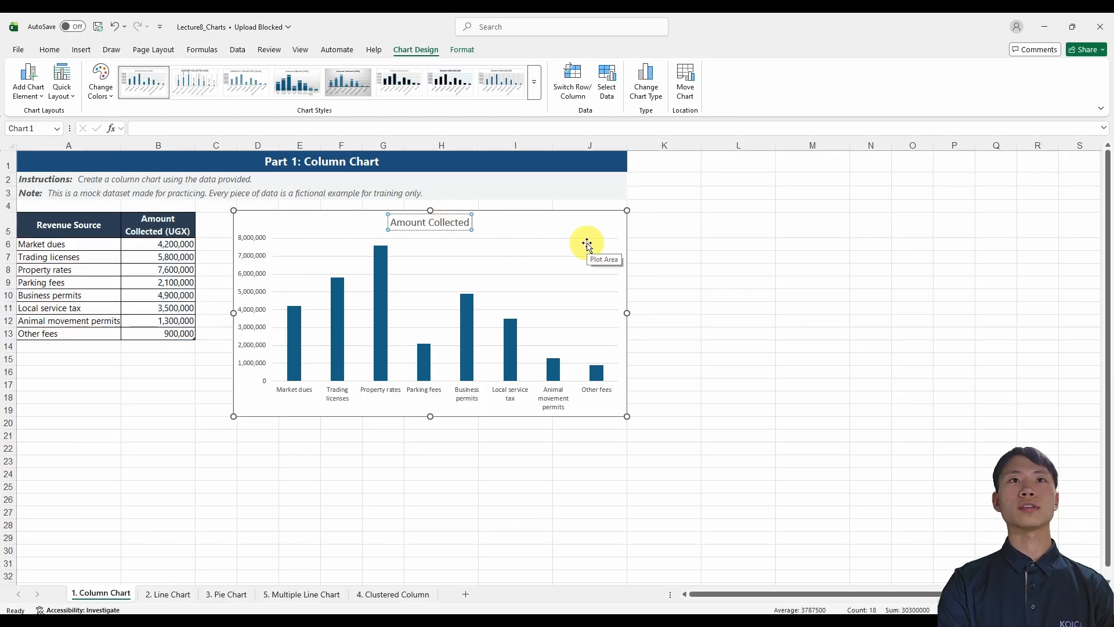
key("BackSpace")
key("BackSpace")
key("BackSpace")
key("BackSpace")
key("BackSpace")
key("BackSpace")
key("BackSpace")
key("BackSpace")
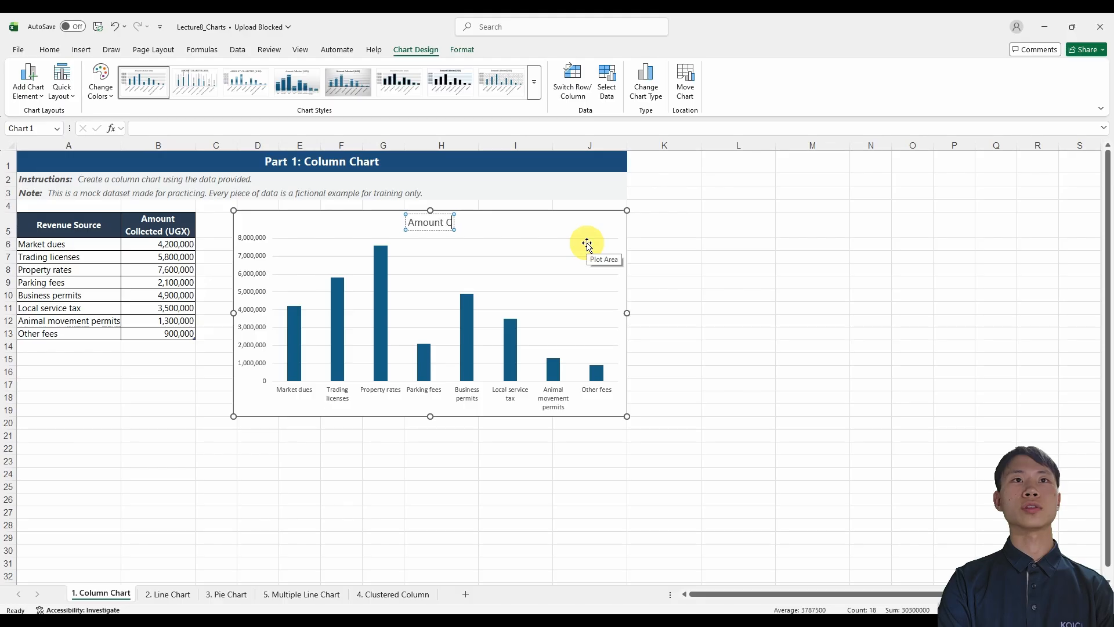
type("Cha")
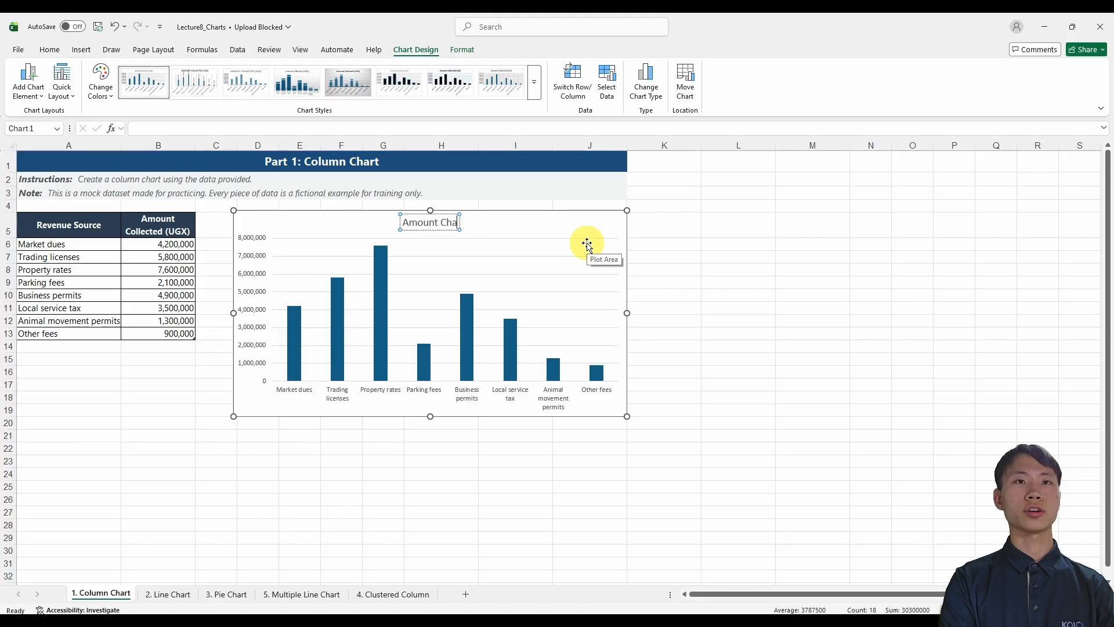
type("rt")
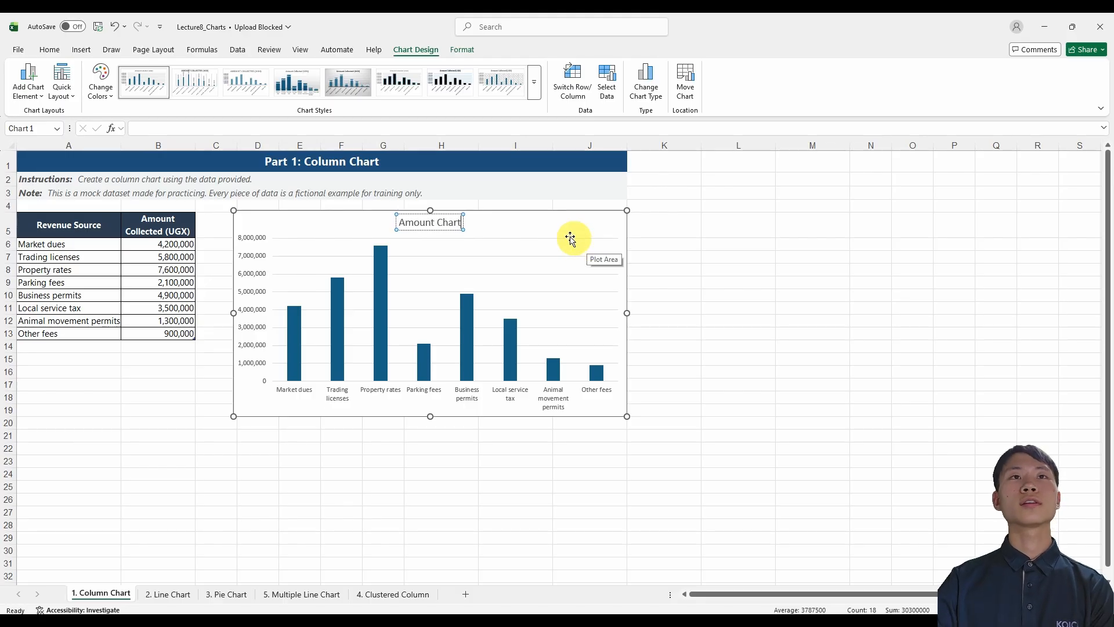
left_click(549, 231)
Link the chart title to the Revenue Source header in cell A5 with a formula reference.
left_click(463, 226)
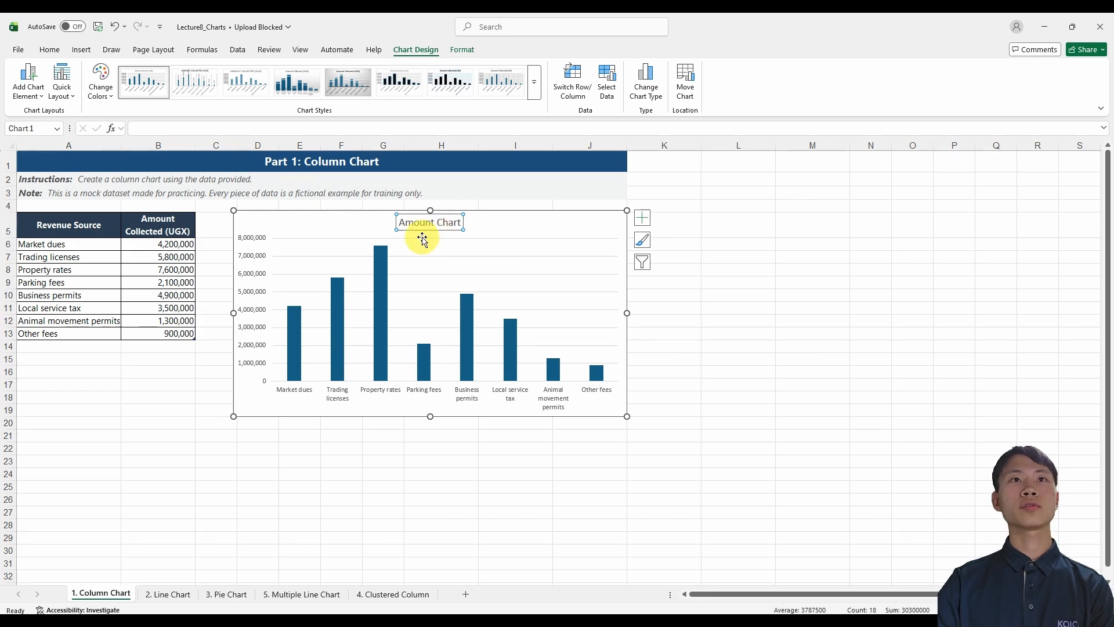
left_click(337, 128)
type("=")
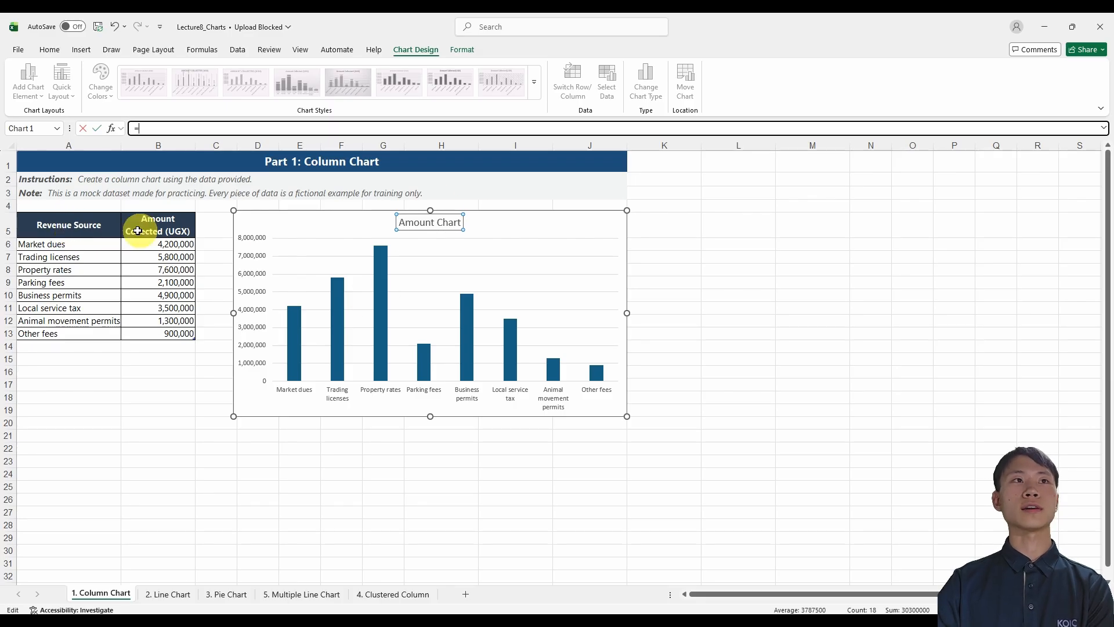
left_click(97, 231)
key("Return")
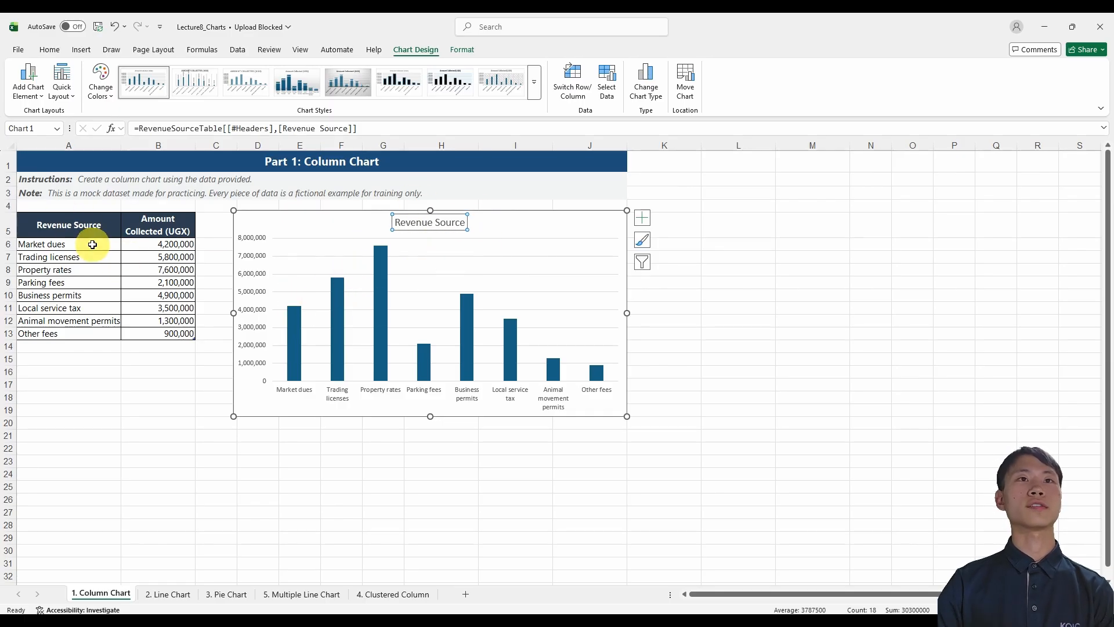
Rename the table header in cell A5 as Revenue Type.
left_click(105, 226)
double_click(104, 226)
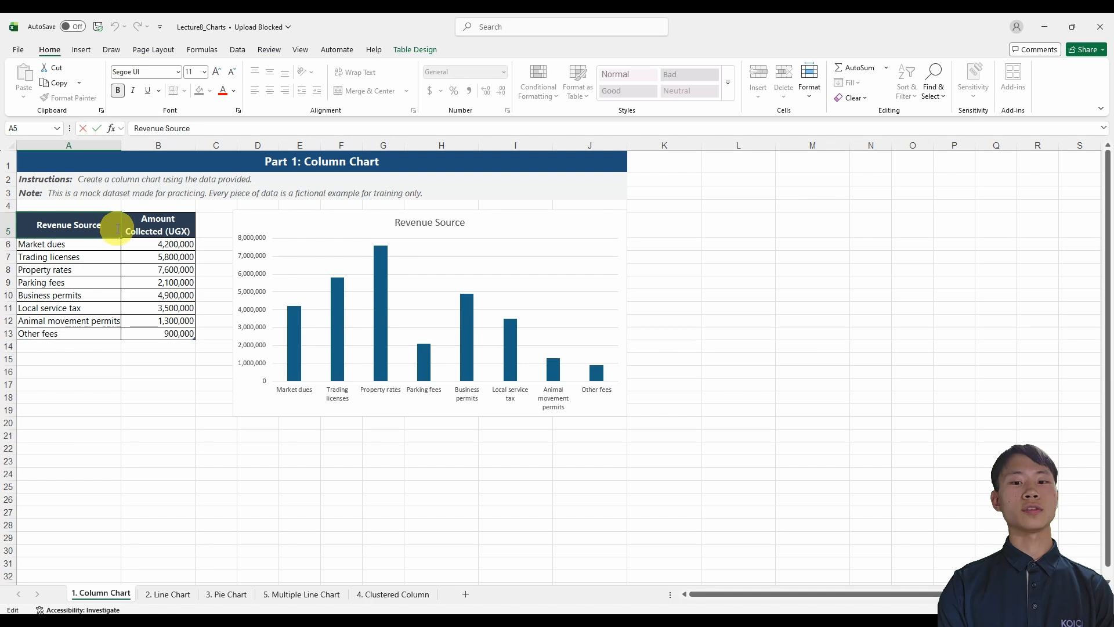
key("BackSpace")
key("BackSpace")
key("BackSpace")
key("BackSpace")
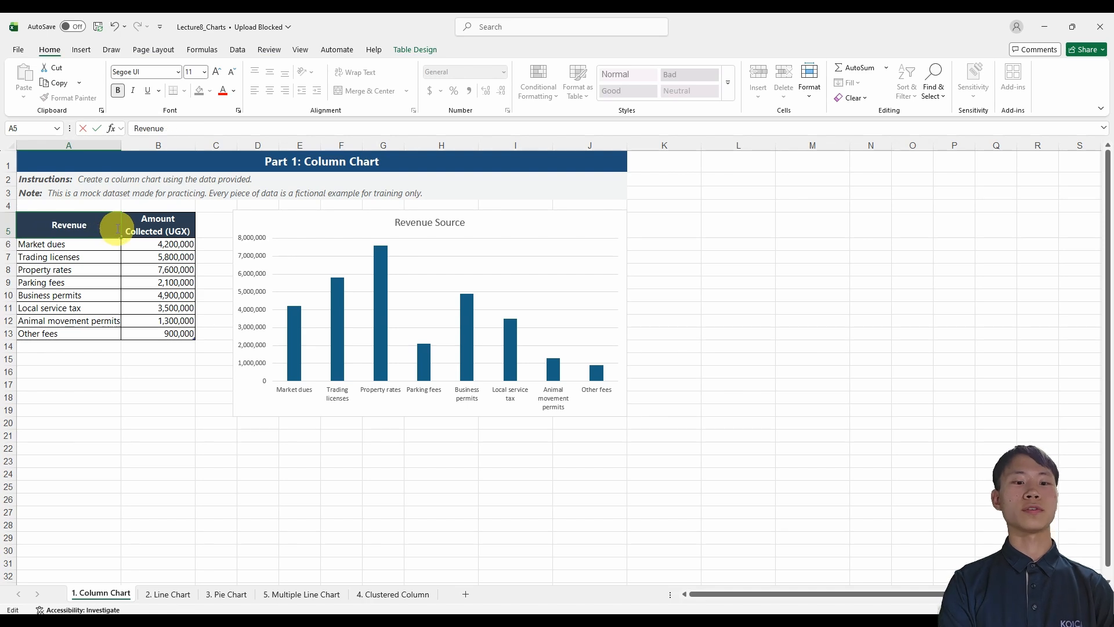
key("Return")
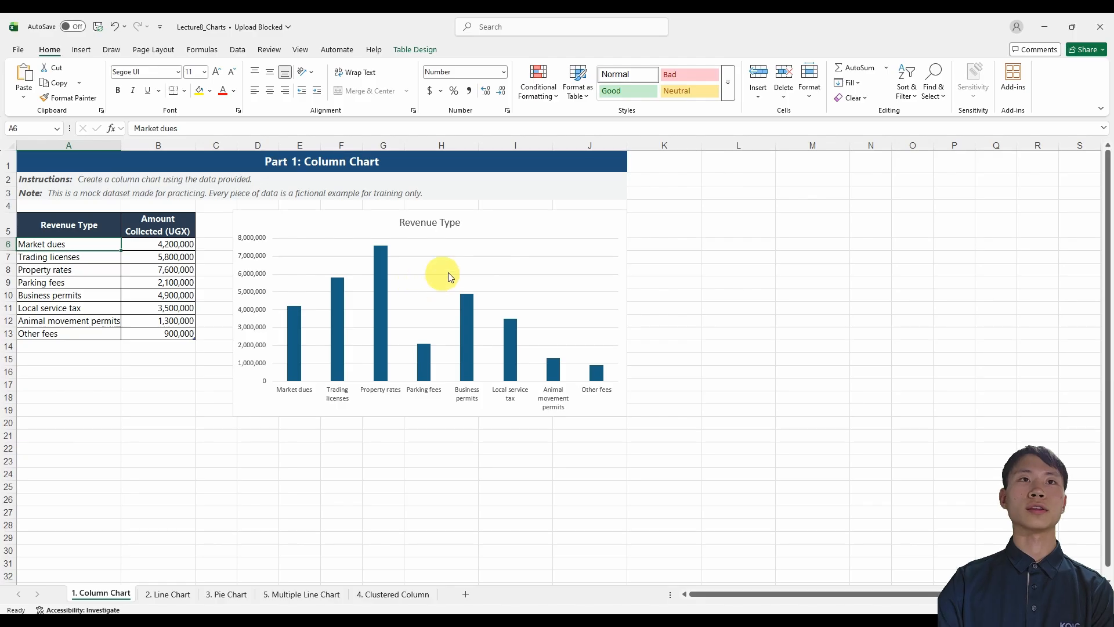
Add a primary vertical axis title to the column chart.
left_click(254, 394)
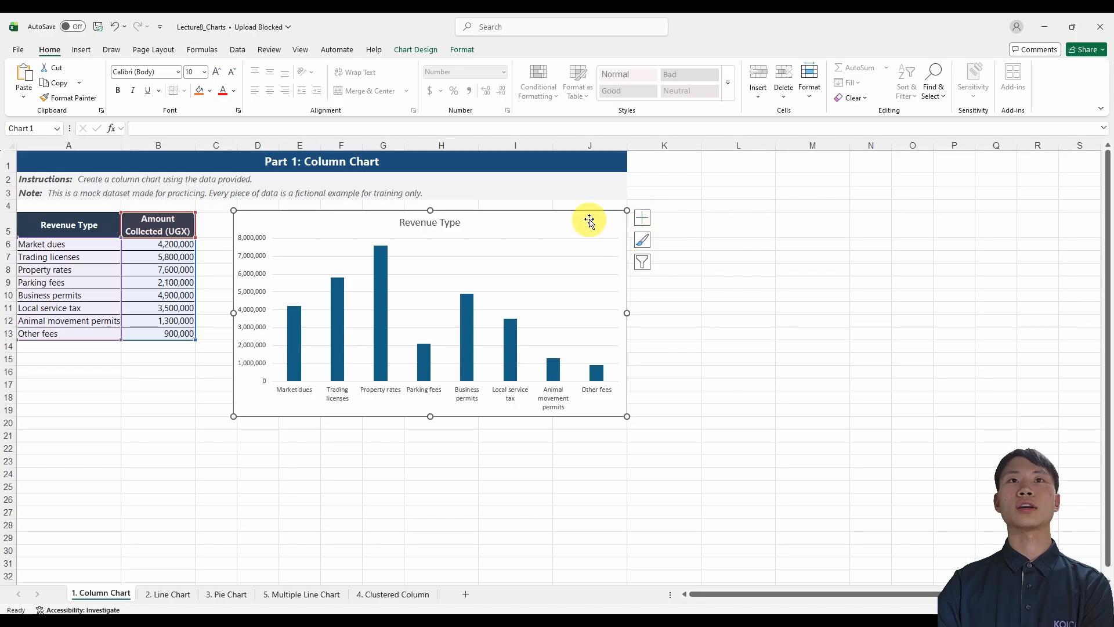
left_click(644, 223)
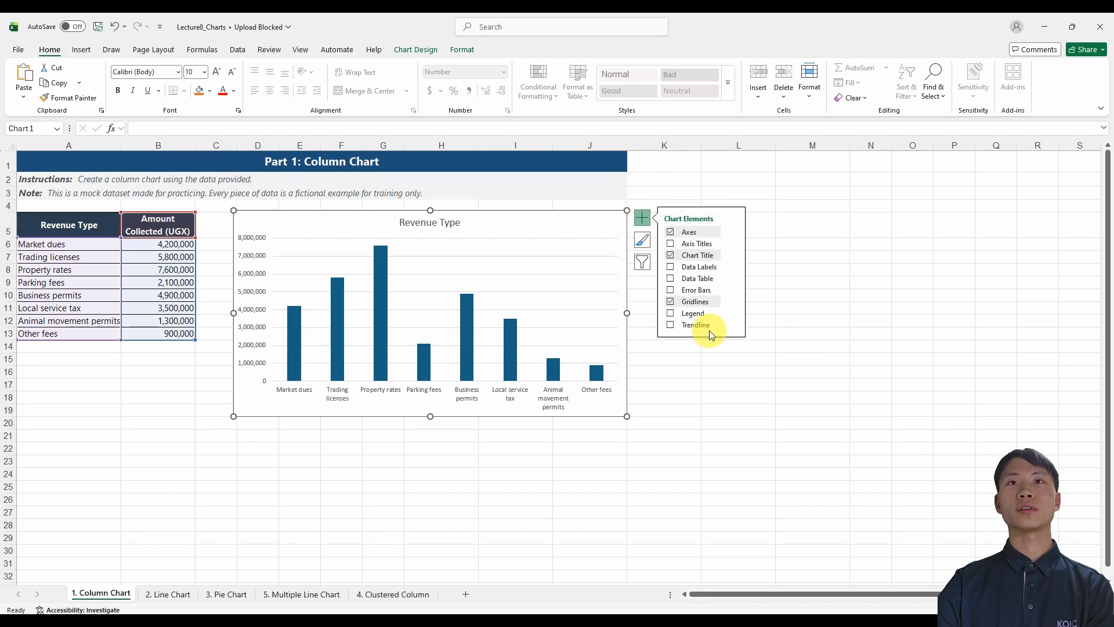
left_click(705, 247)
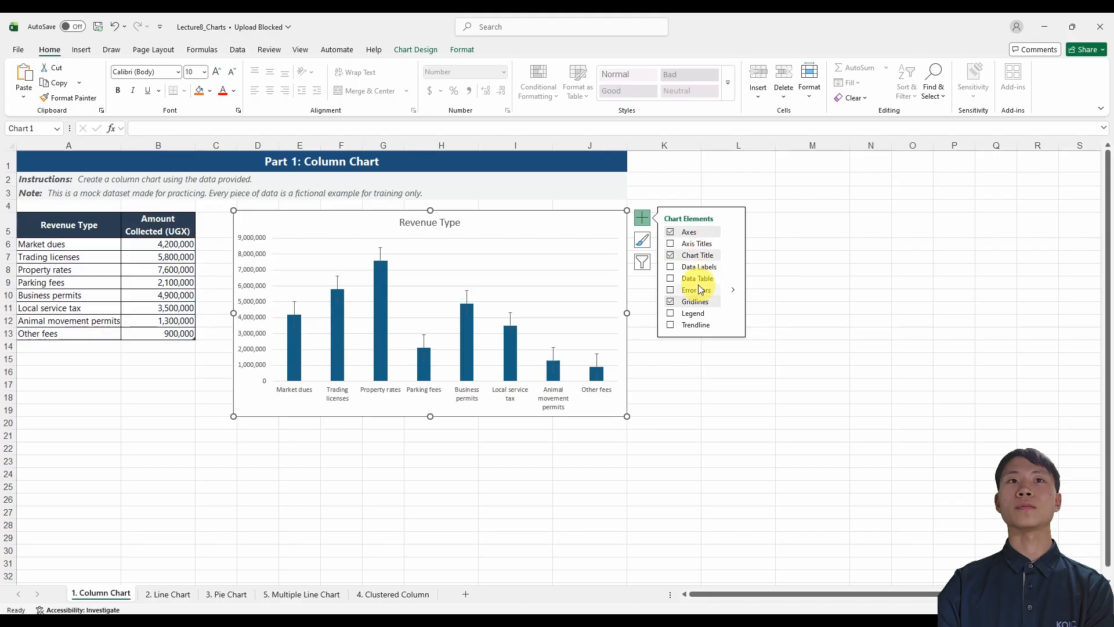
left_click(734, 244)
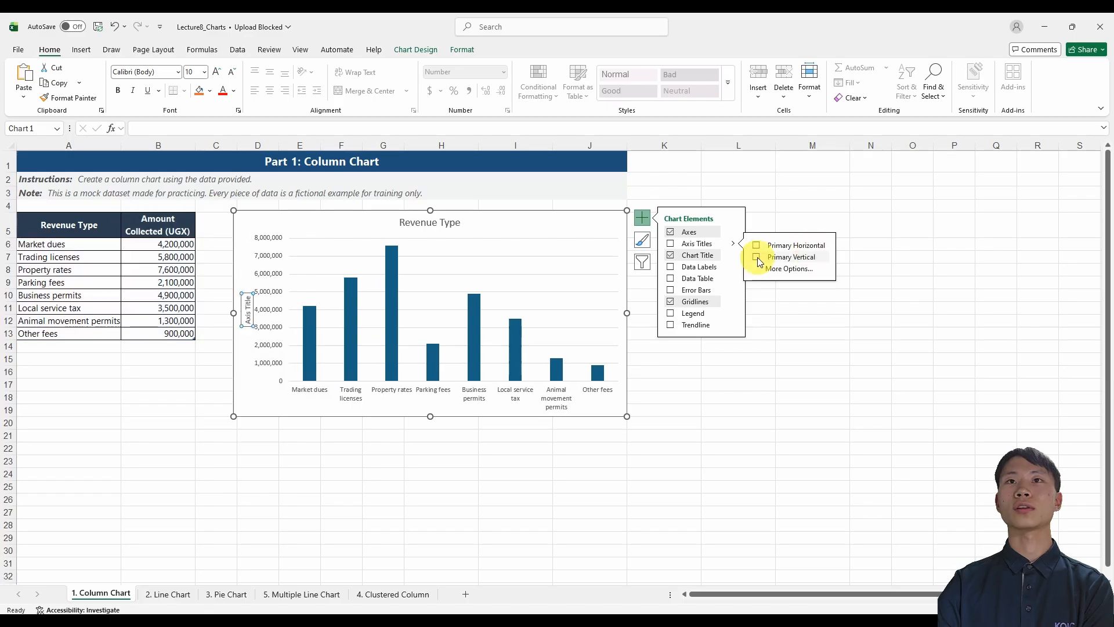
left_click(759, 258)
Link the vertical axis title to the Amount Collected (UGX) header in cell B5 with a formula reference.
left_click(248, 313)
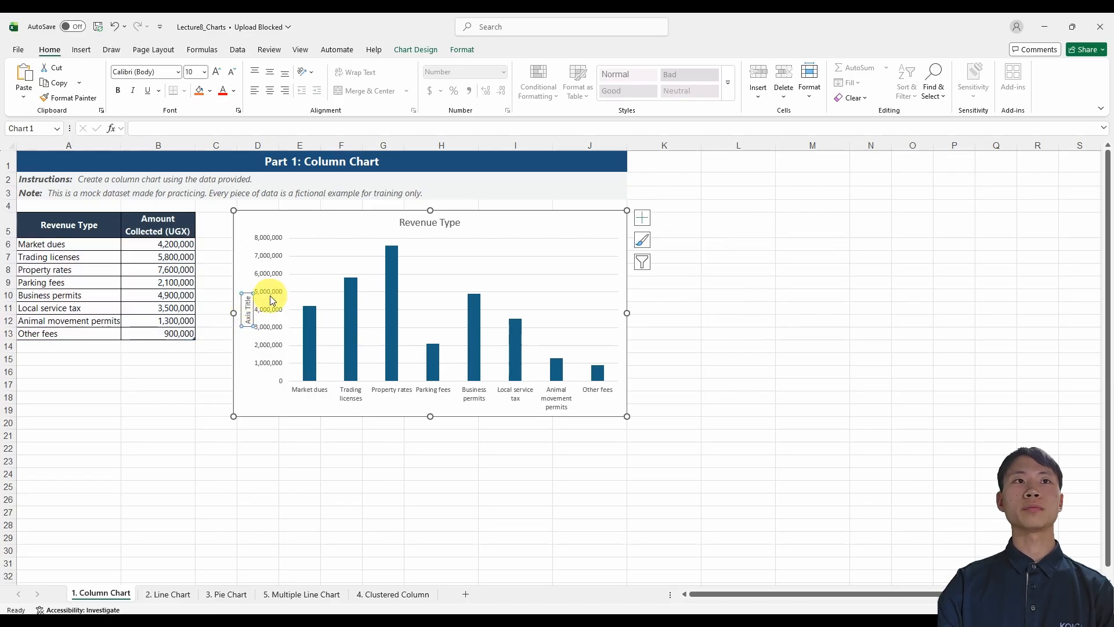
left_click(252, 129)
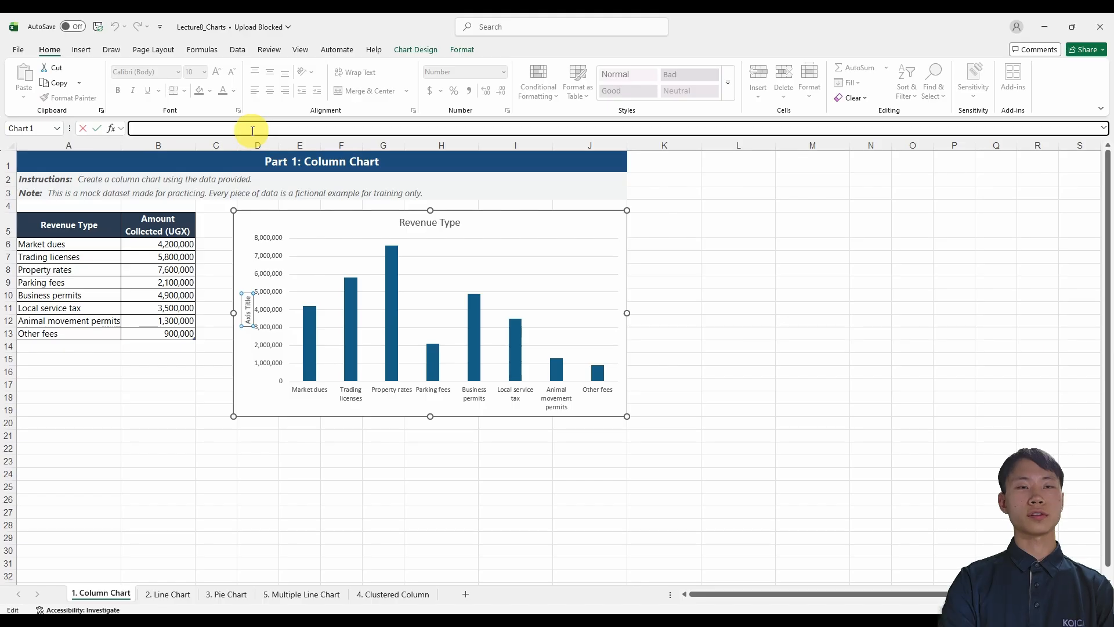
type("=")
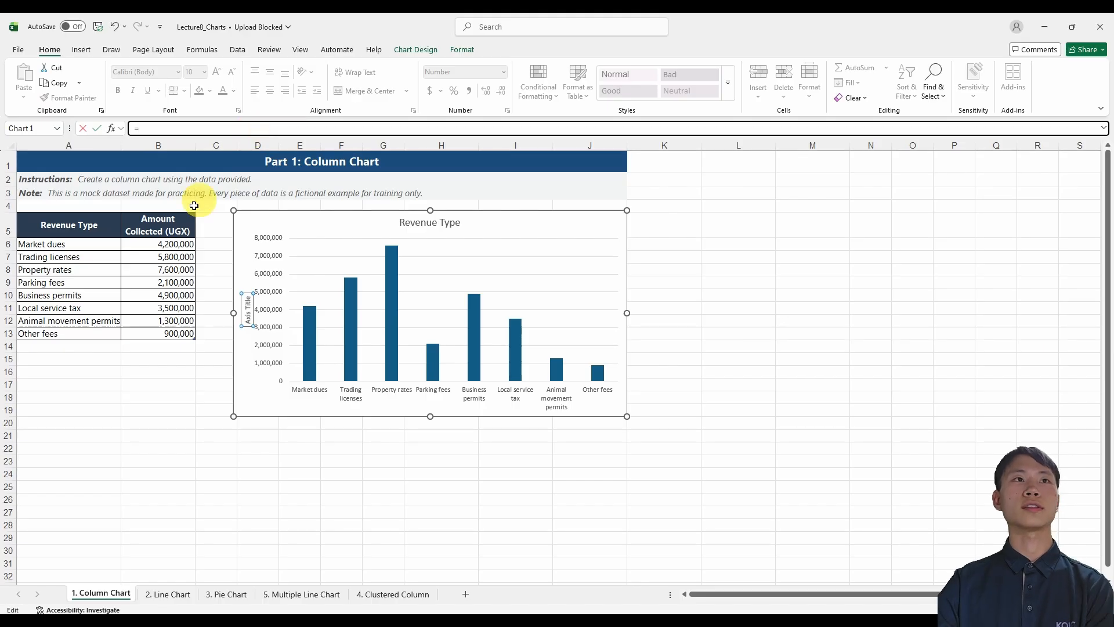
left_click(171, 226)
key("Return")
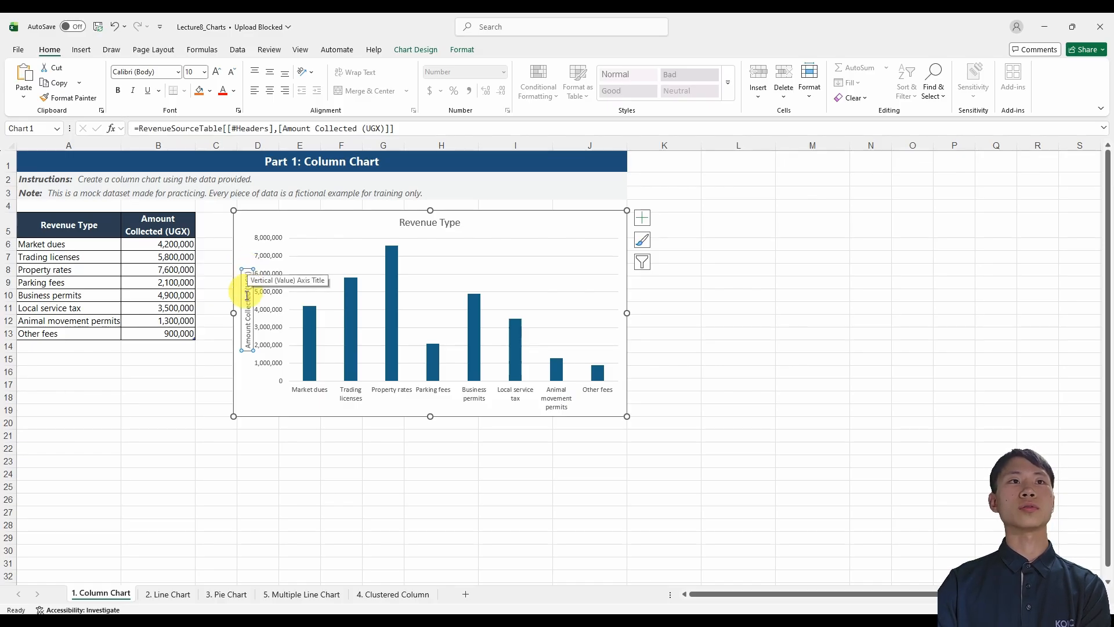
Set the vertical axis title's text direction to Horizontal in its text box formatting options.
right_click(251, 321)
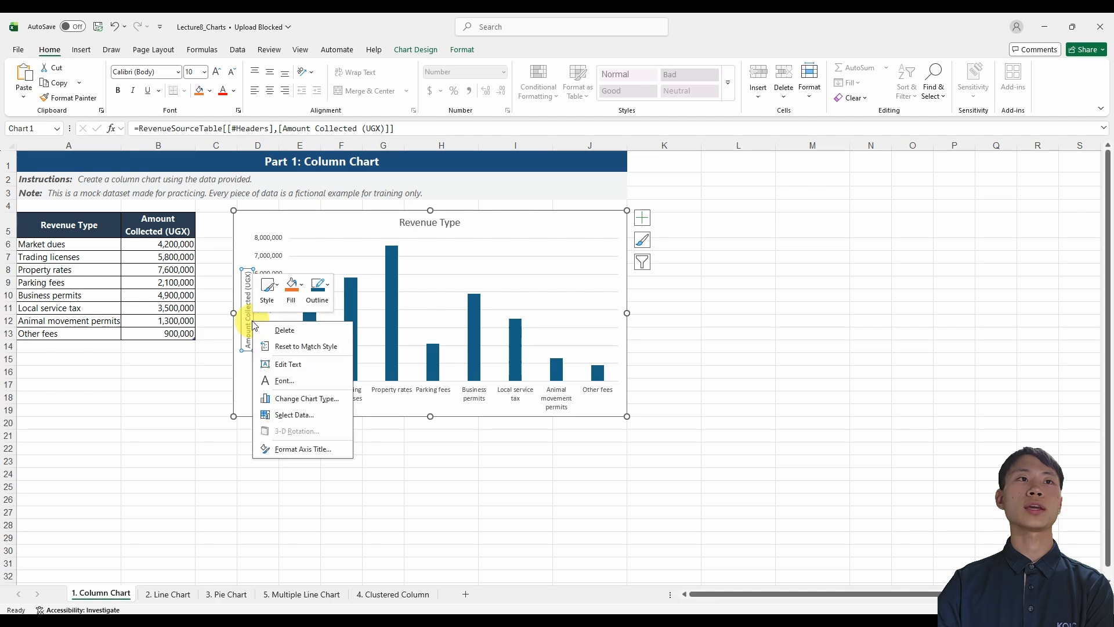
left_click(303, 449)
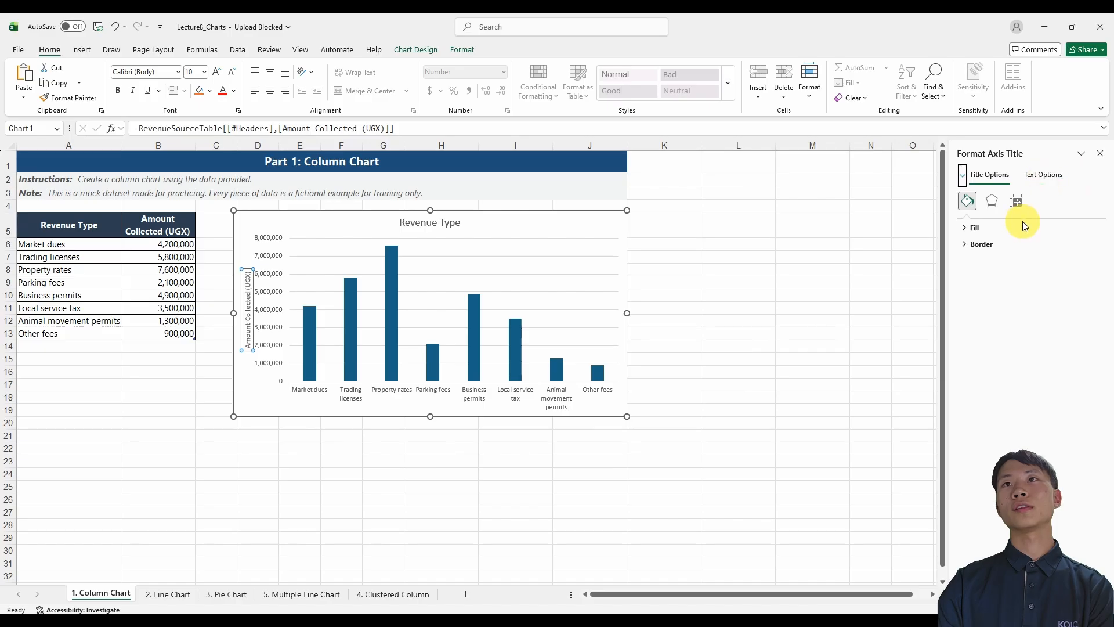
left_click(1042, 175)
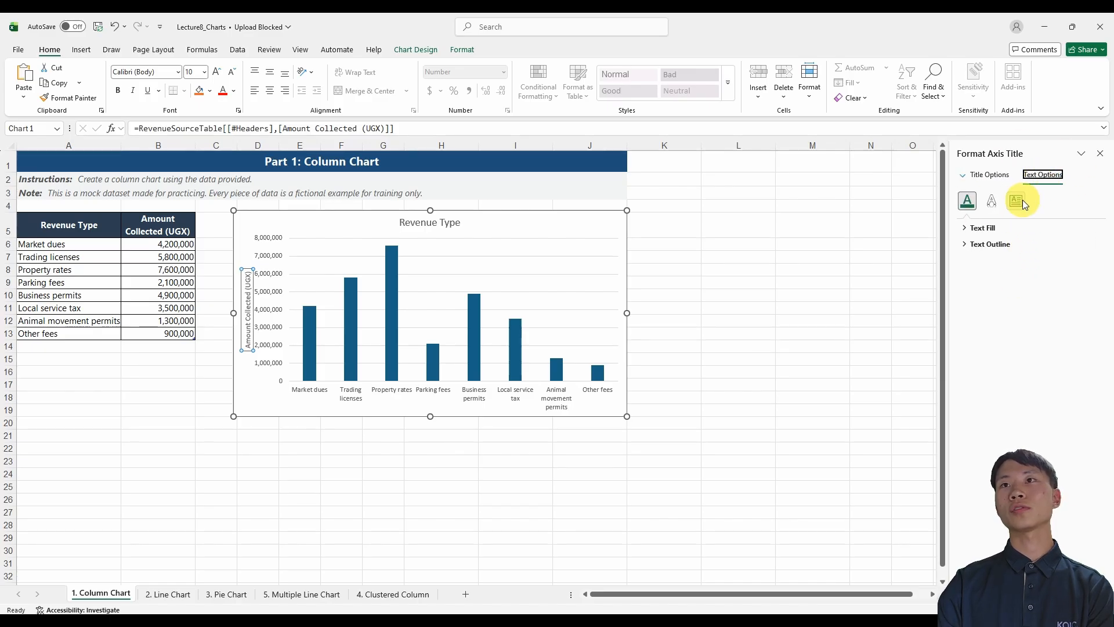
left_click(1020, 200)
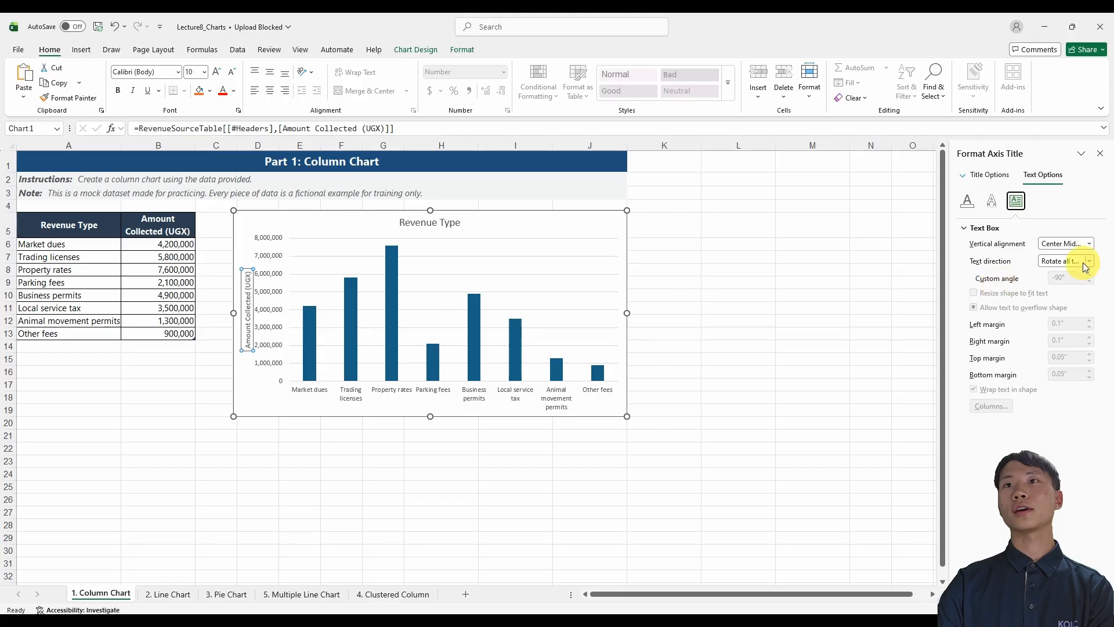
left_click(1090, 262)
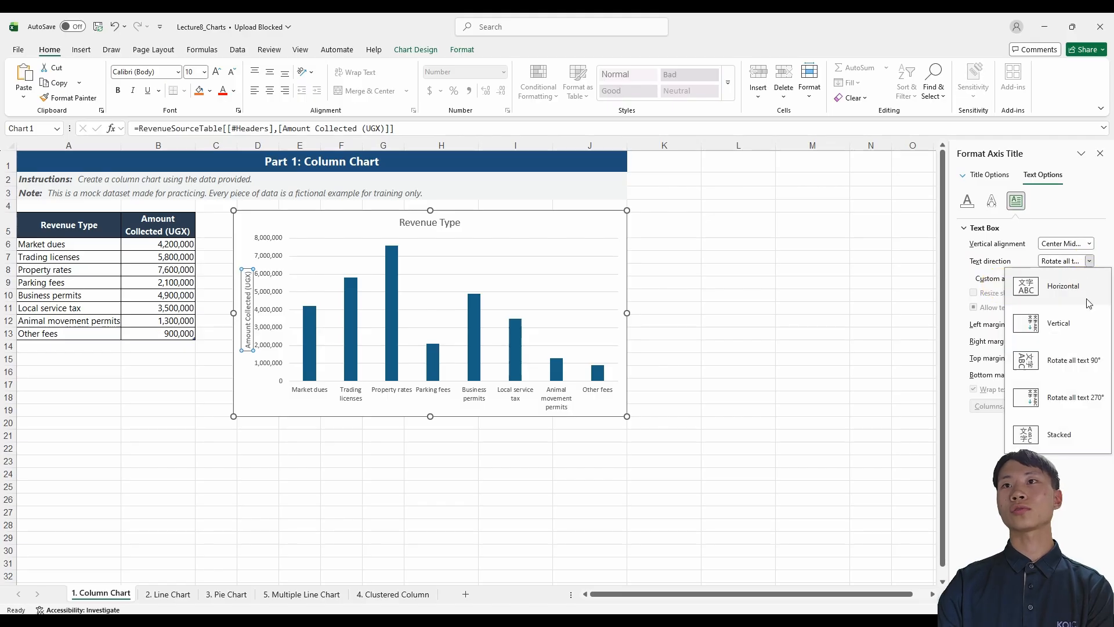
left_click(1086, 300)
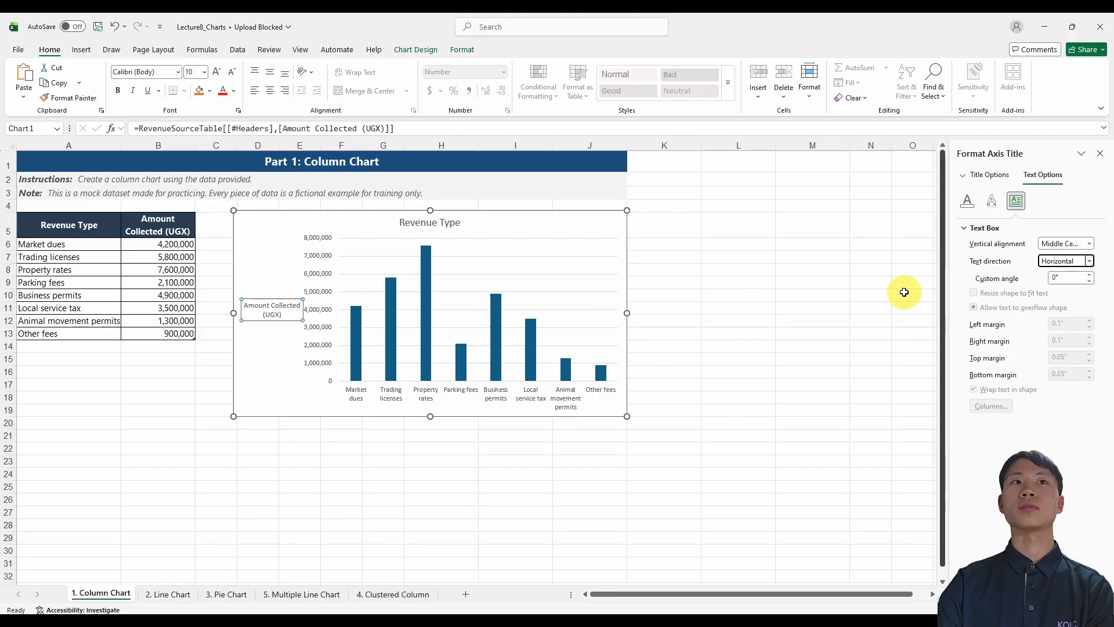
Delete the vertical axis title from the chart and close the formatting pane.
left_click(278, 344)
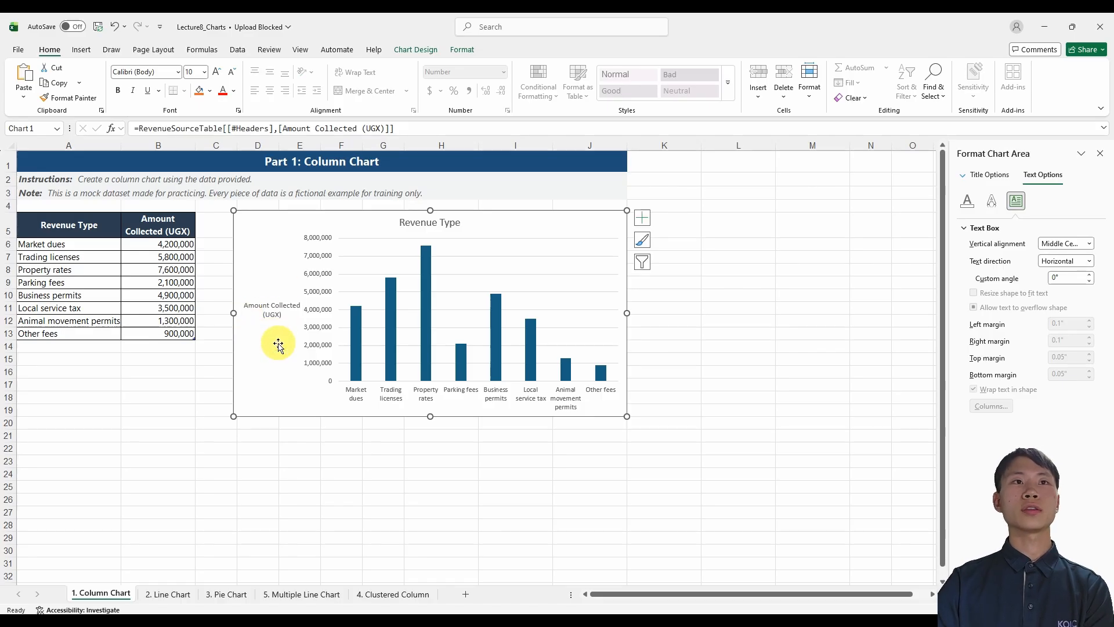
left_click(277, 312)
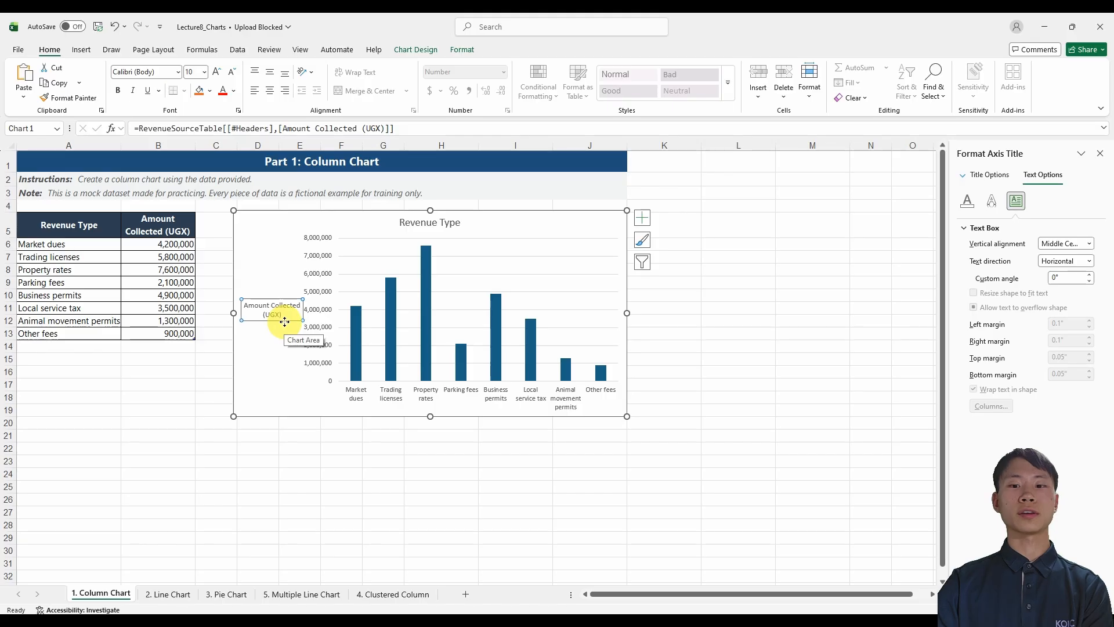
key("Delete")
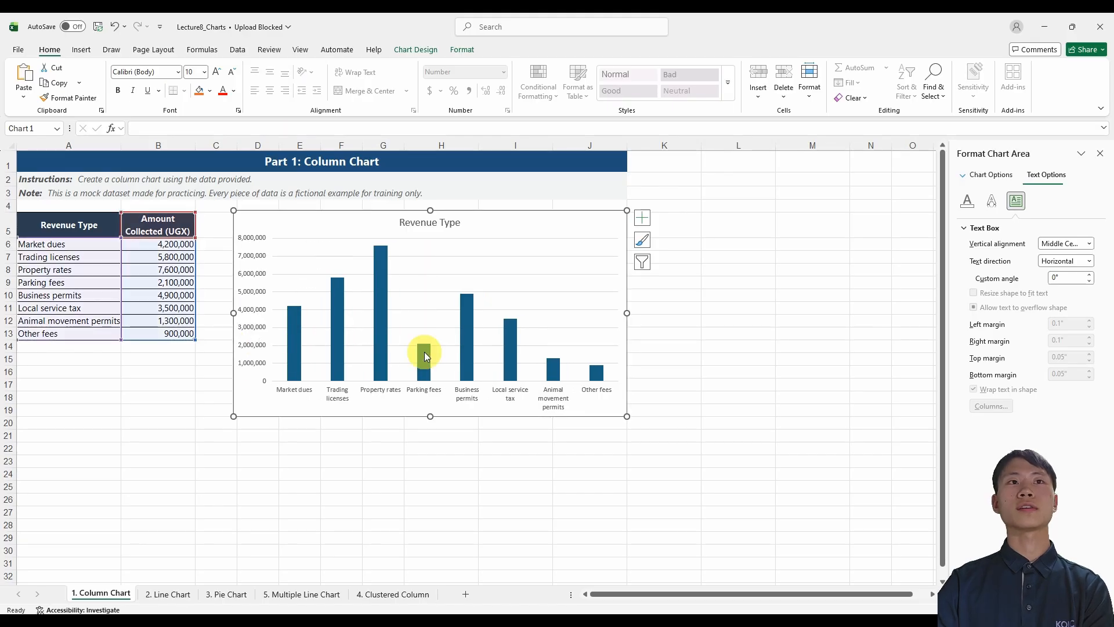
left_click(1099, 153)
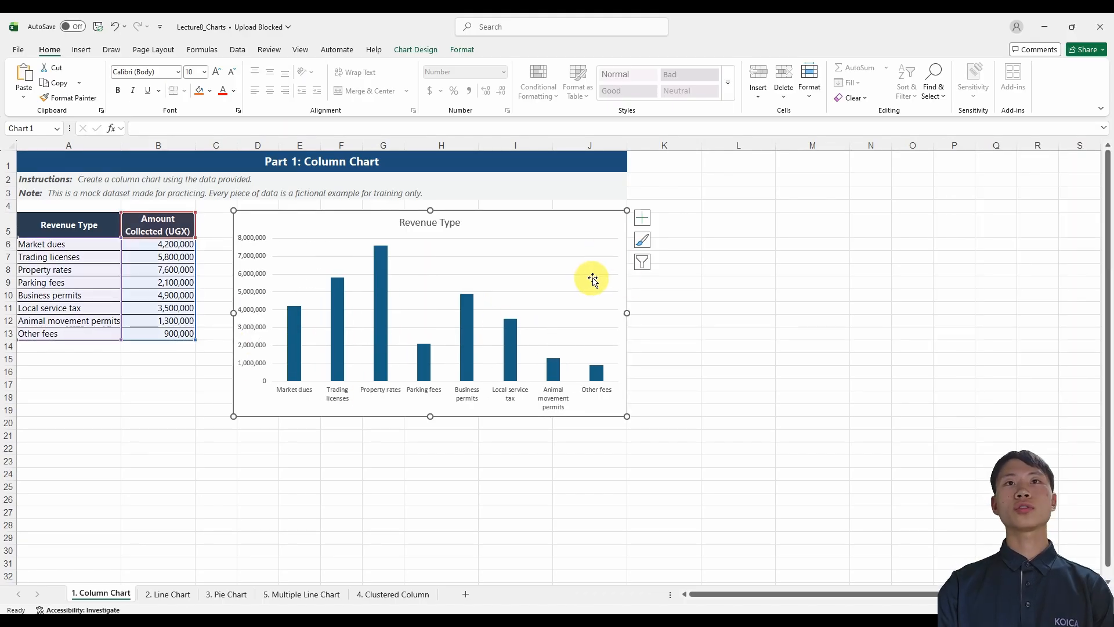
Preview the available chart styles and look through the color palettes for the column chart.
left_click(643, 242)
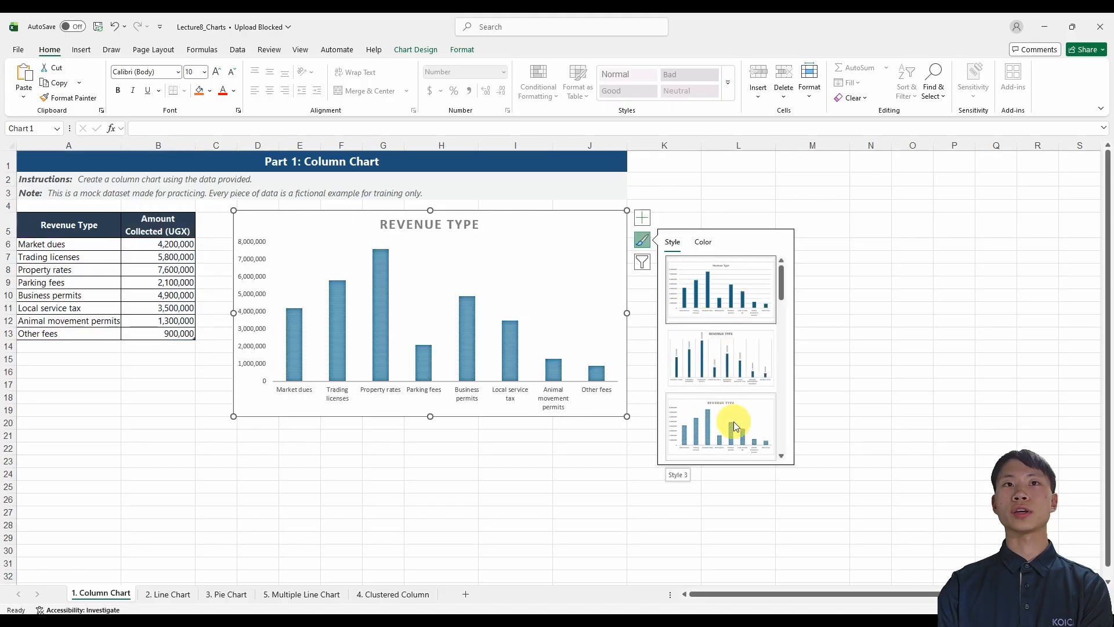
scroll(733, 422, "down", 3)
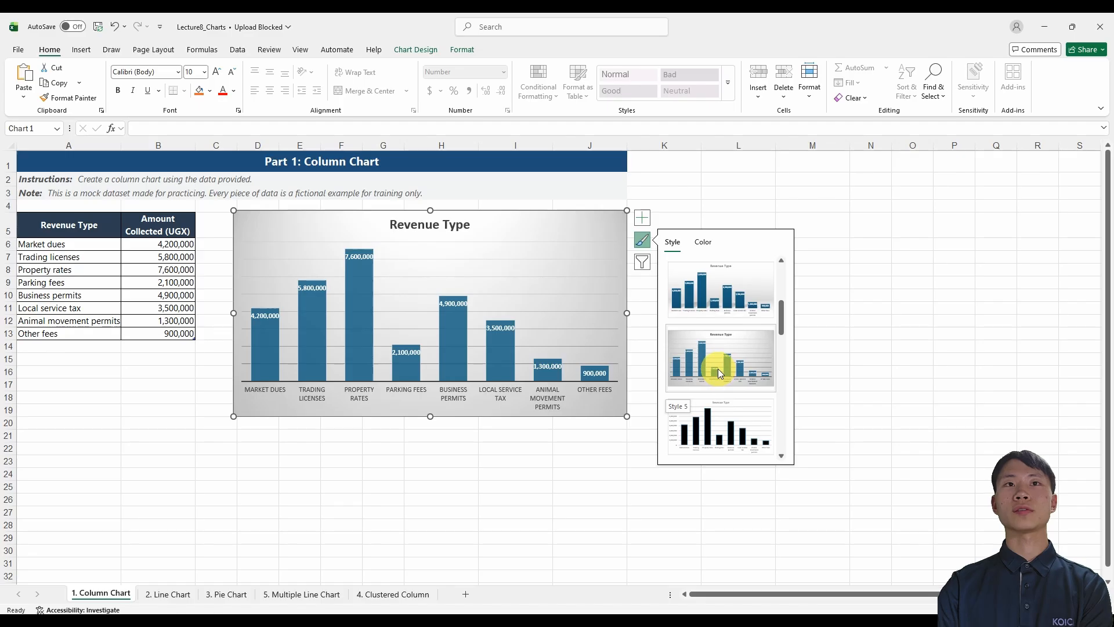
scroll(720, 406, "up", 3)
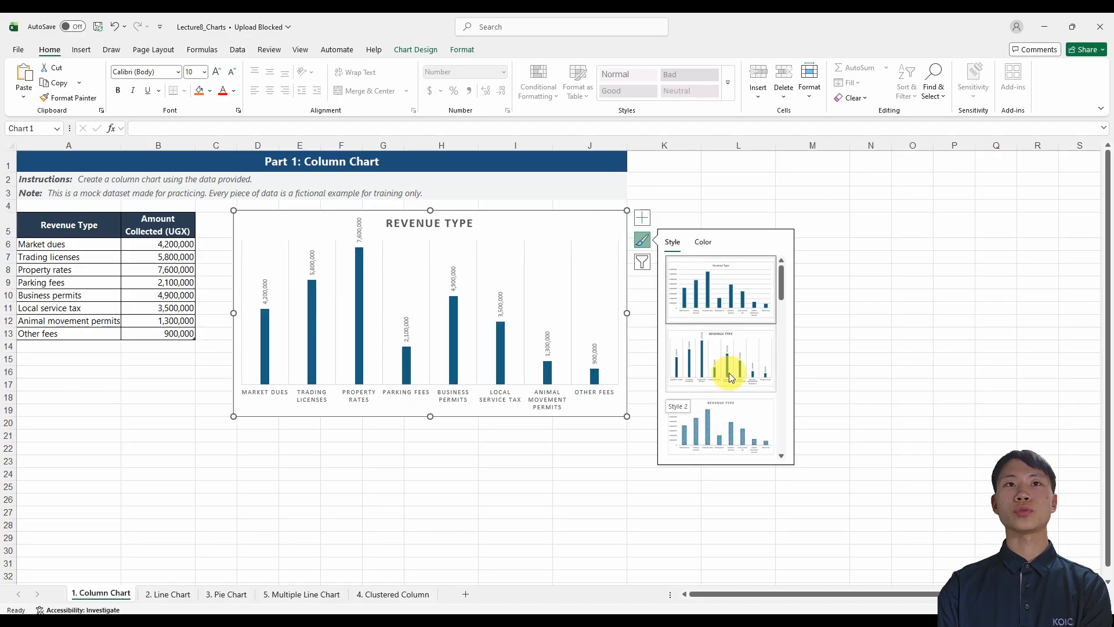
left_click(703, 241)
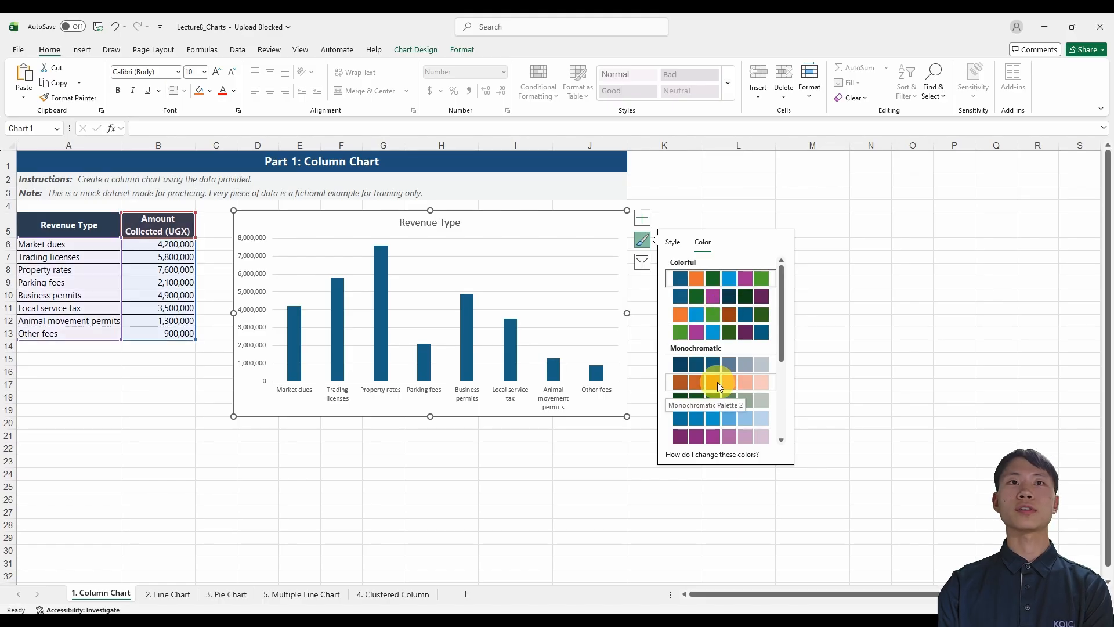
Filter the Market dues category out of the column chart.
left_click(641, 264)
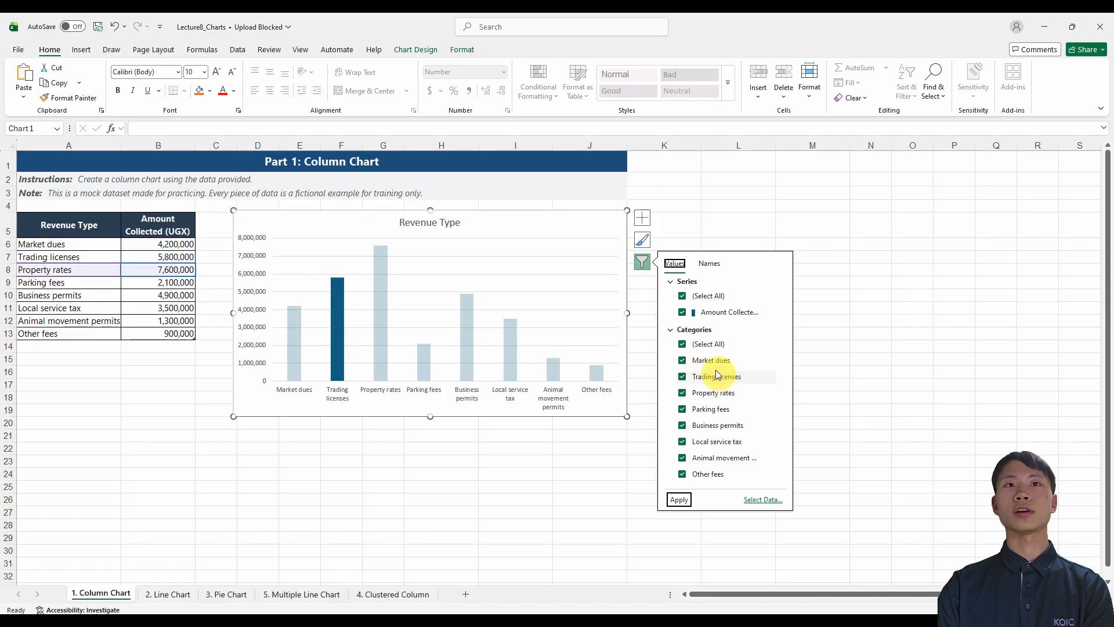
left_click(682, 361)
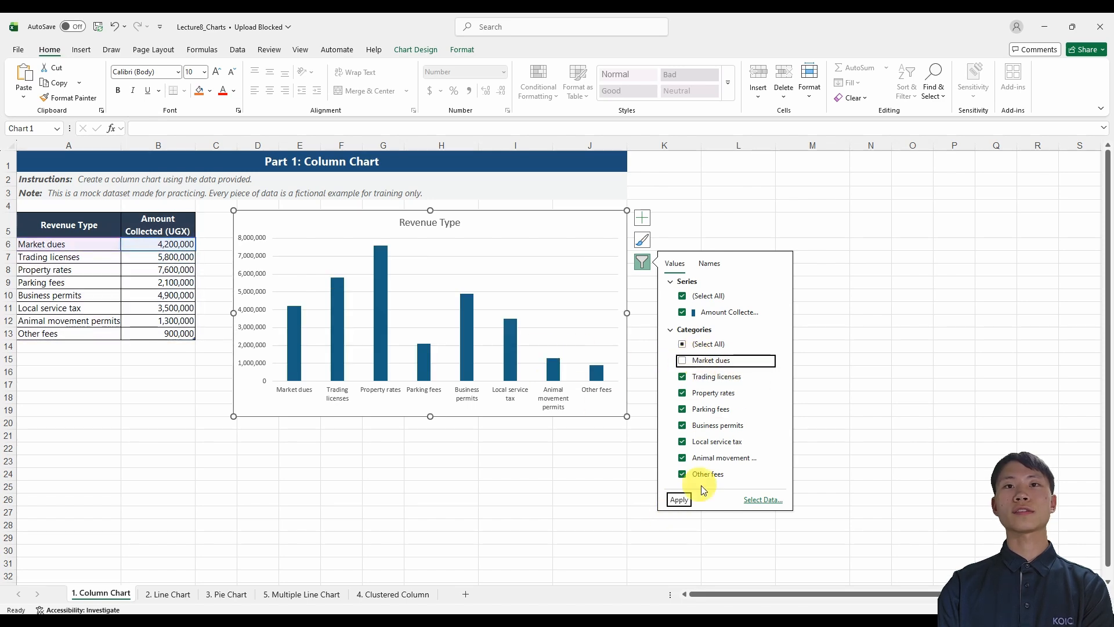
left_click(678, 500)
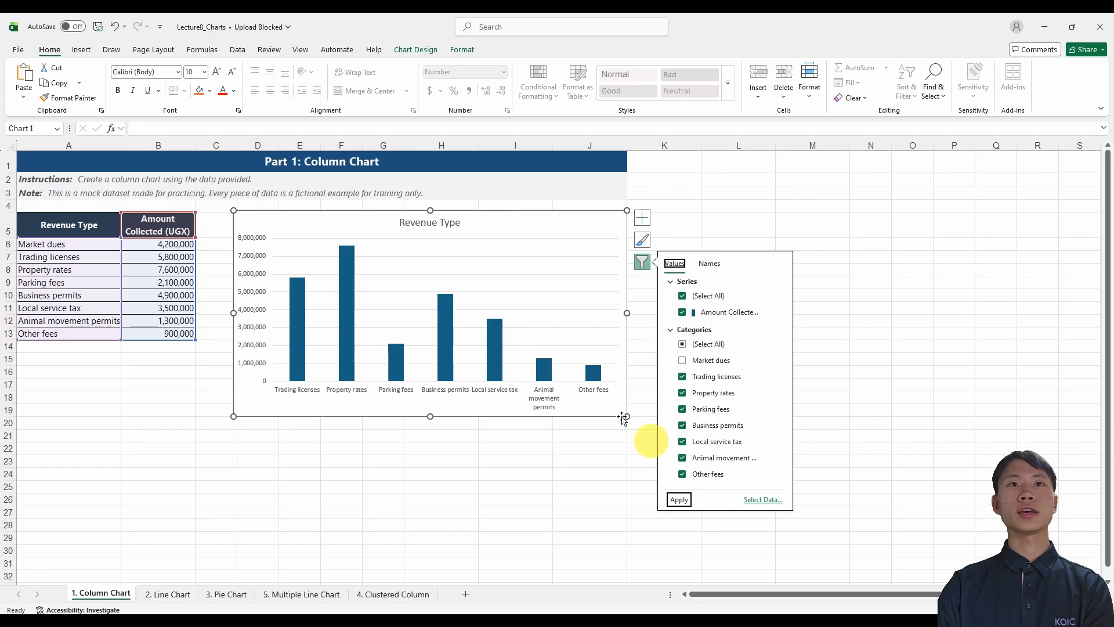
Restore the Market dues category in the chart filter and apply it.
left_click(683, 360)
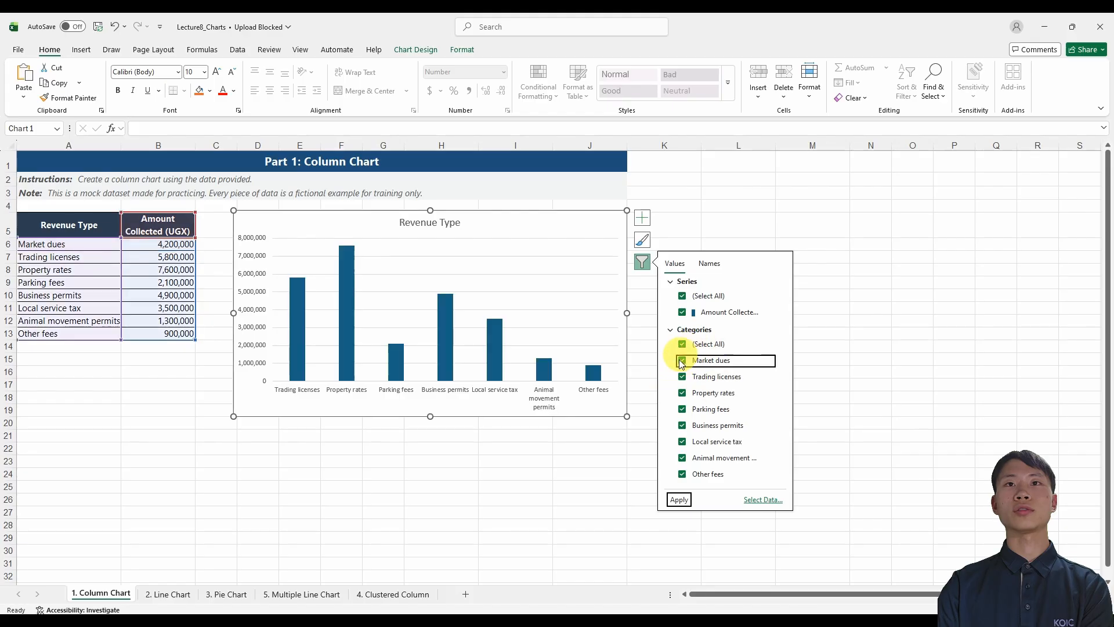
left_click(677, 503)
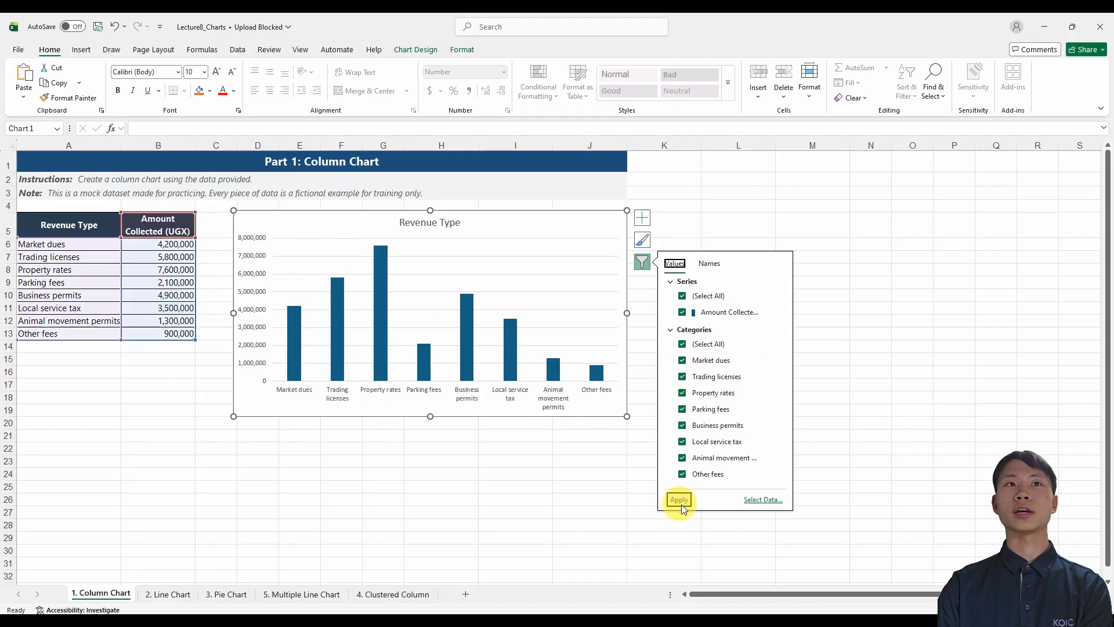
left_click(495, 463)
Examine the chart's design options, including the list of addable chart elements and the full chart style gallery.
left_click(538, 226)
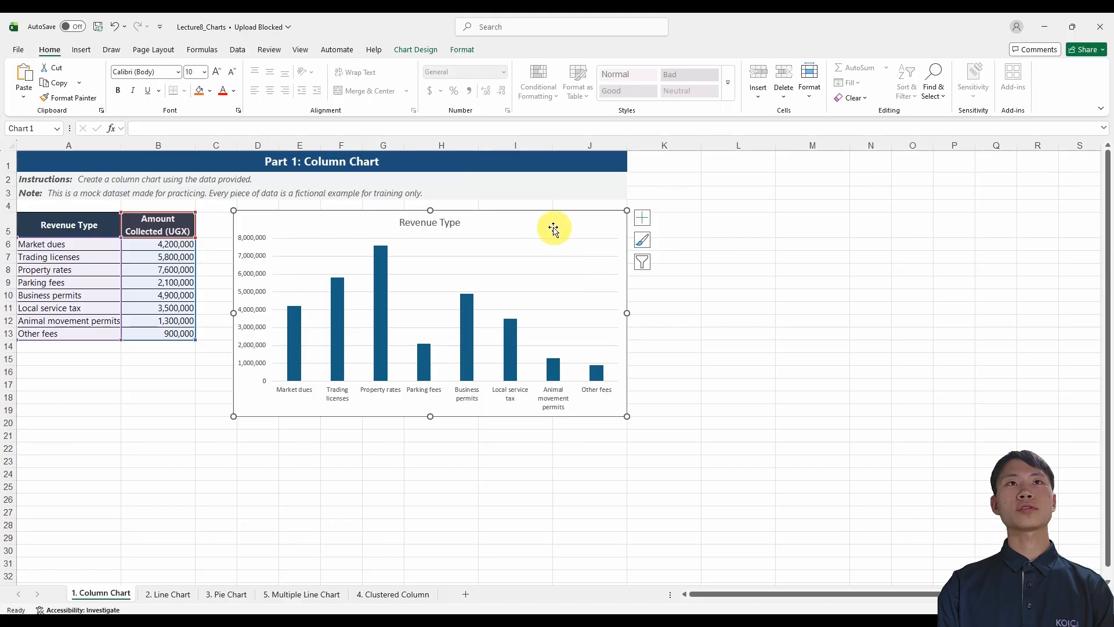
left_click(415, 50)
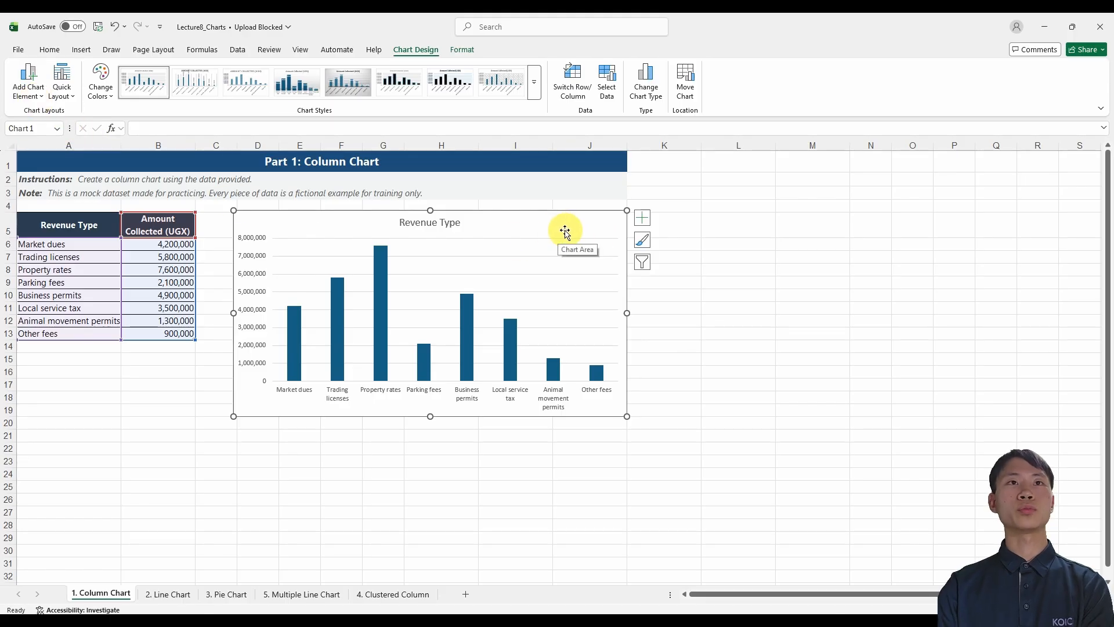
left_click(33, 97)
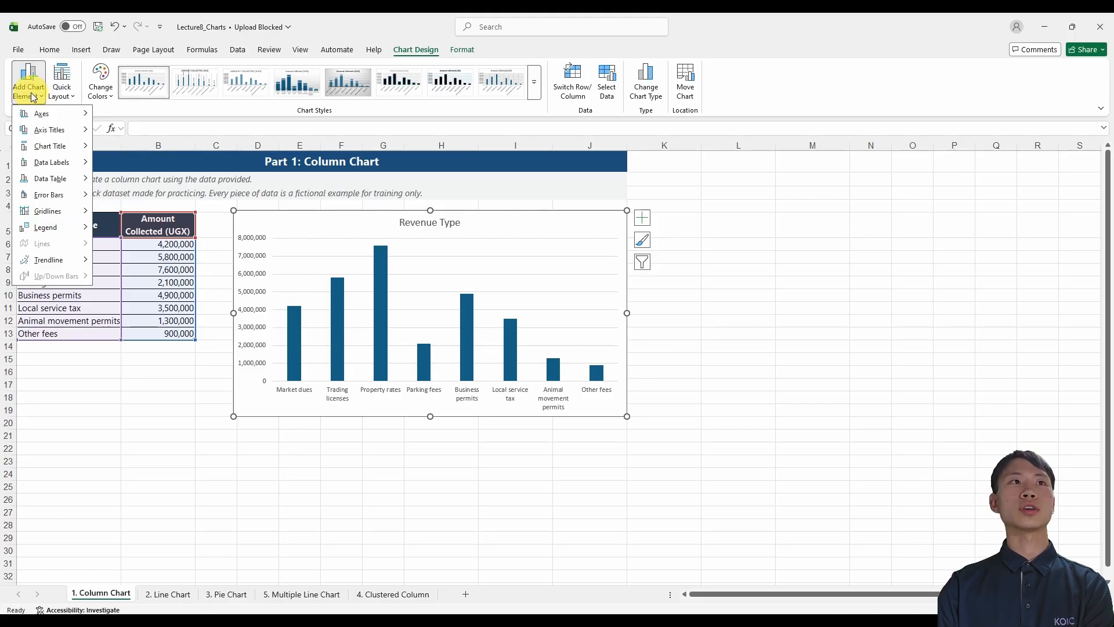
left_click(99, 89)
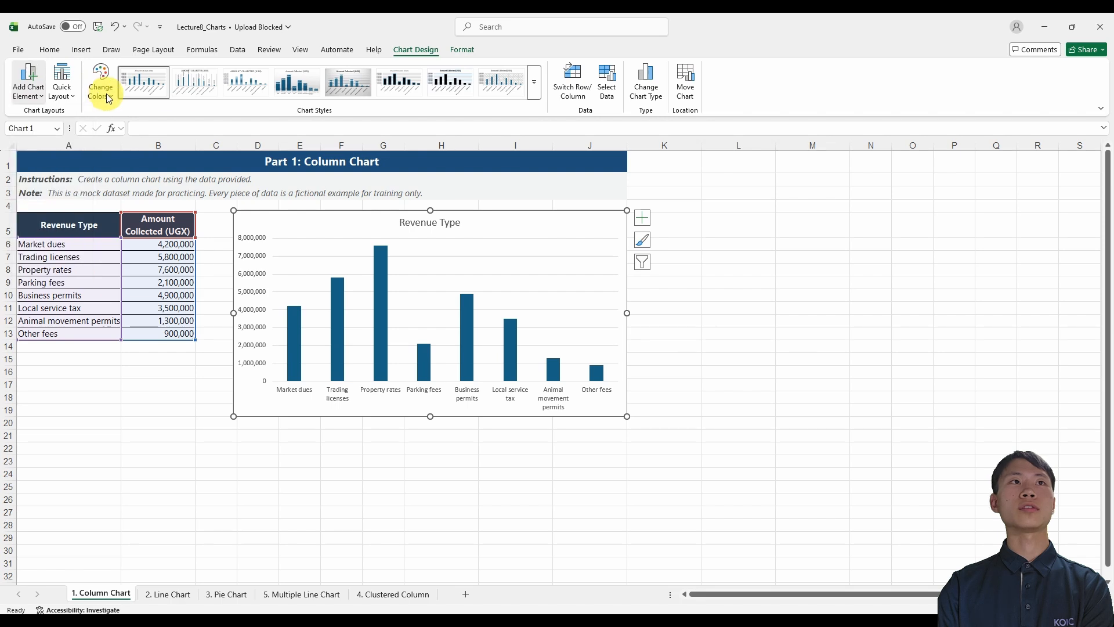
left_click(533, 91)
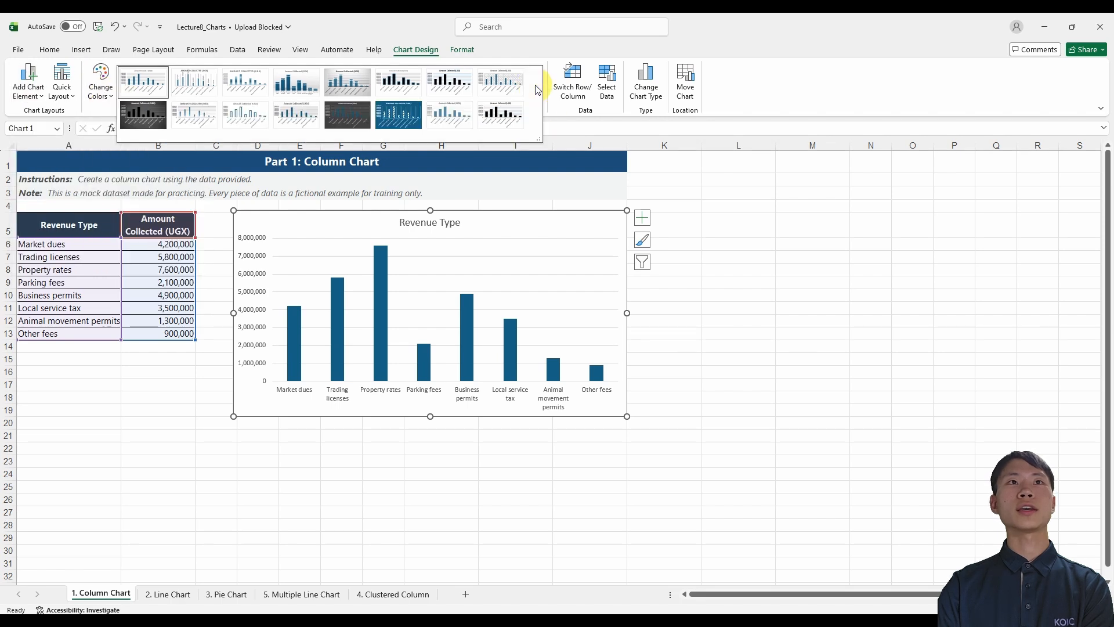
left_click(768, 106)
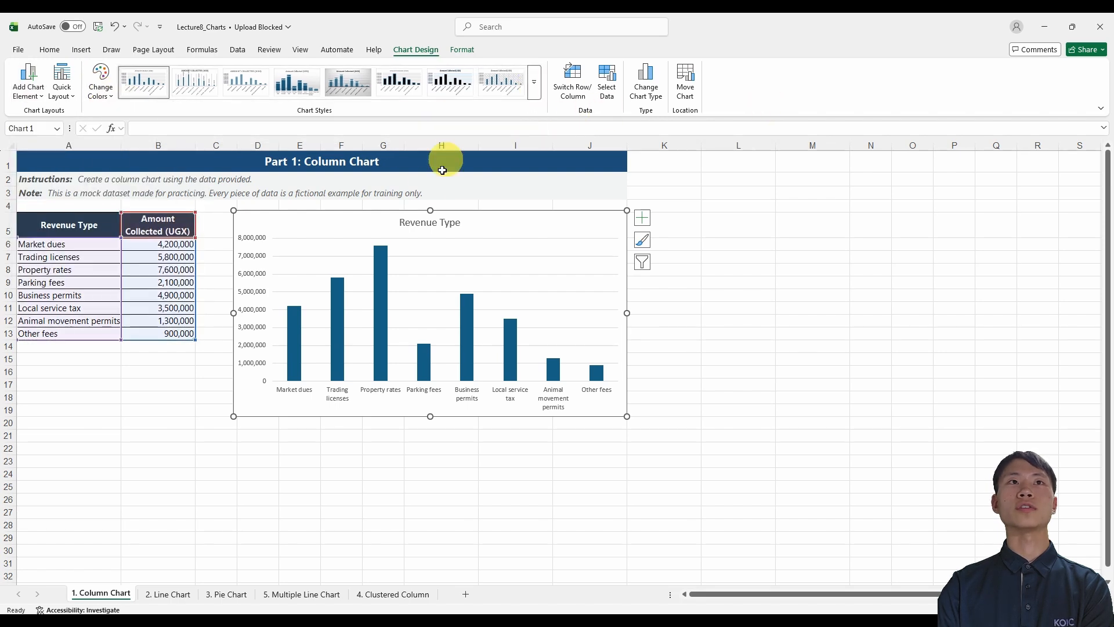
Deselect the column chart and switch to the 2. Line Chart worksheet with the monthly revenue table.
left_click(667, 308)
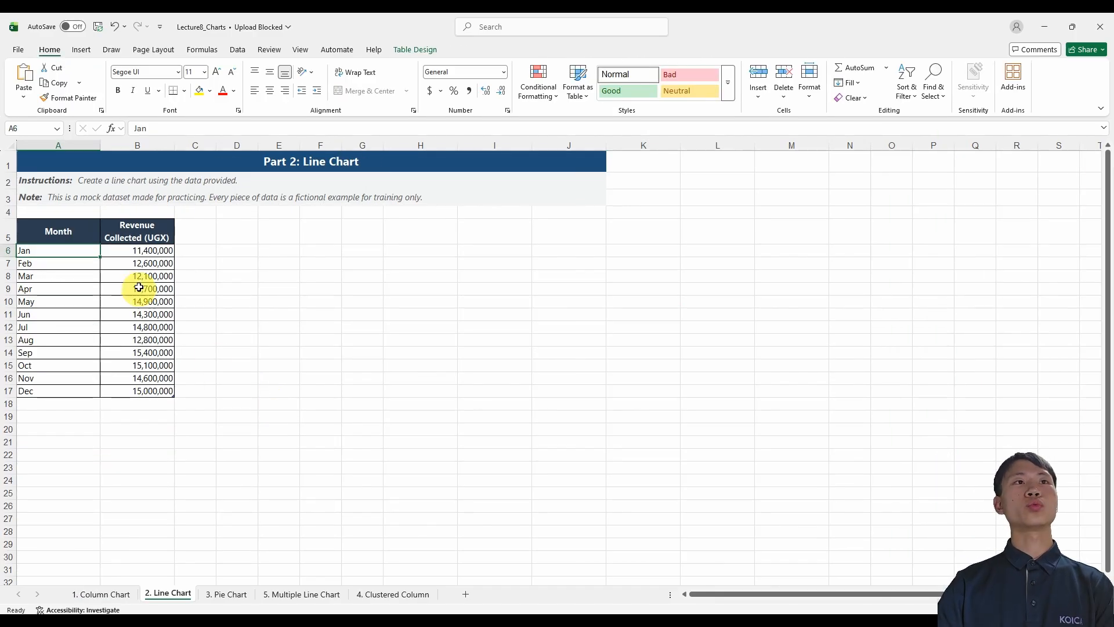
left_click(87, 235)
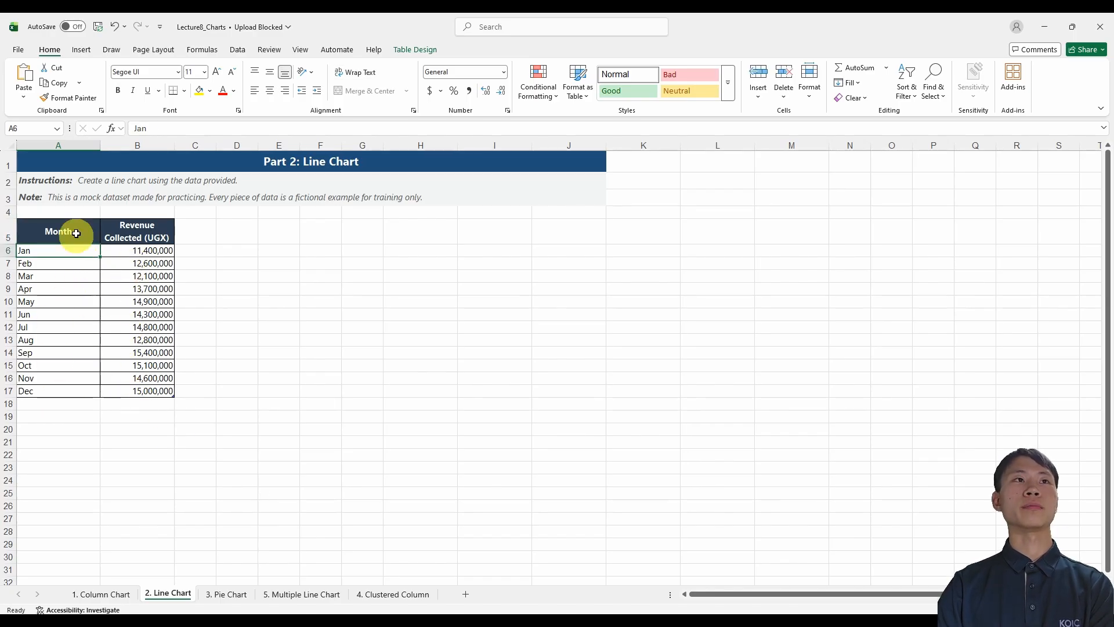
Insert a basic 2-D line chart from the Month and Revenue Collected (UGX) table.
left_click_drag(75, 233, 153, 391)
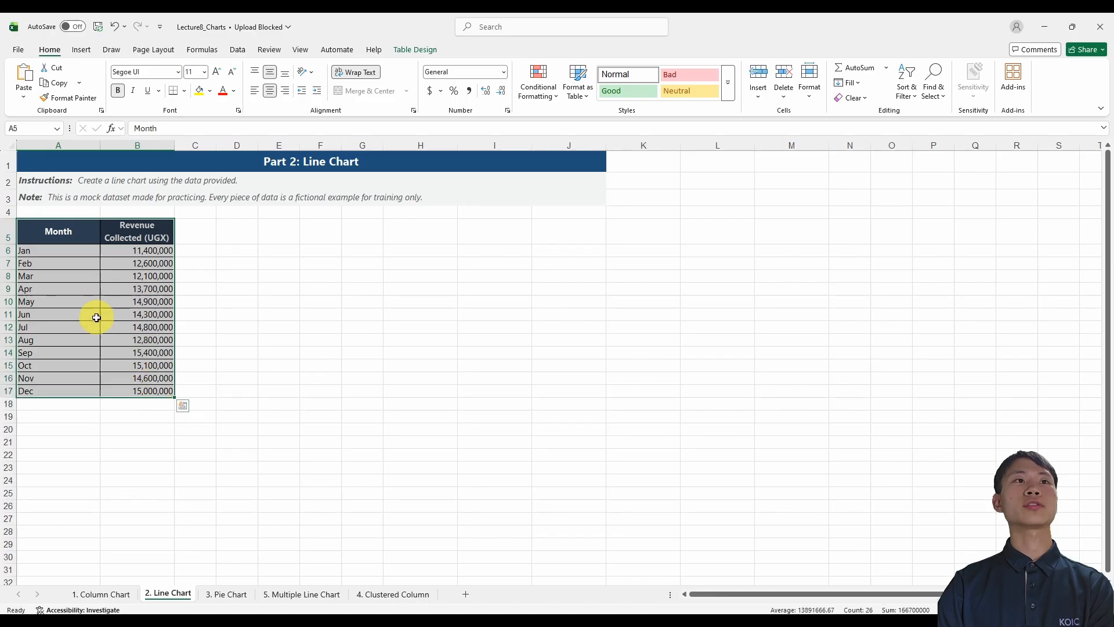
left_click(82, 290)
left_click(83, 50)
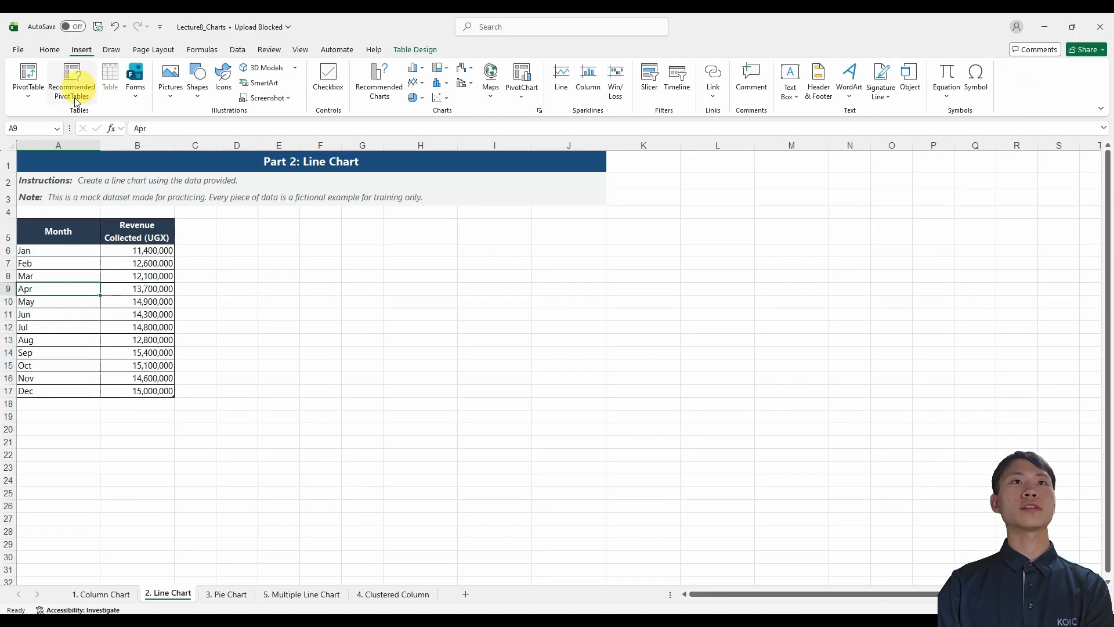
left_click(424, 88)
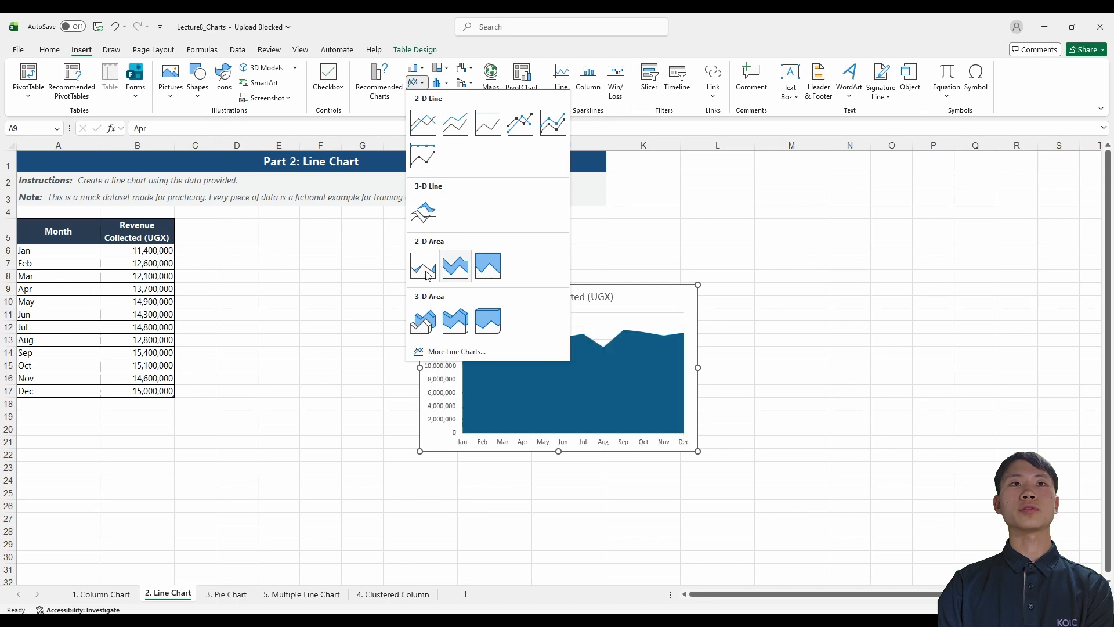
left_click(430, 129)
Place the line chart beside the revenue table and enlarge it to about 6.44" wide by 3.45" high.
left_click_drag(642, 300, 448, 236)
left_click_drag(505, 386, 585, 412)
left_click(261, 335)
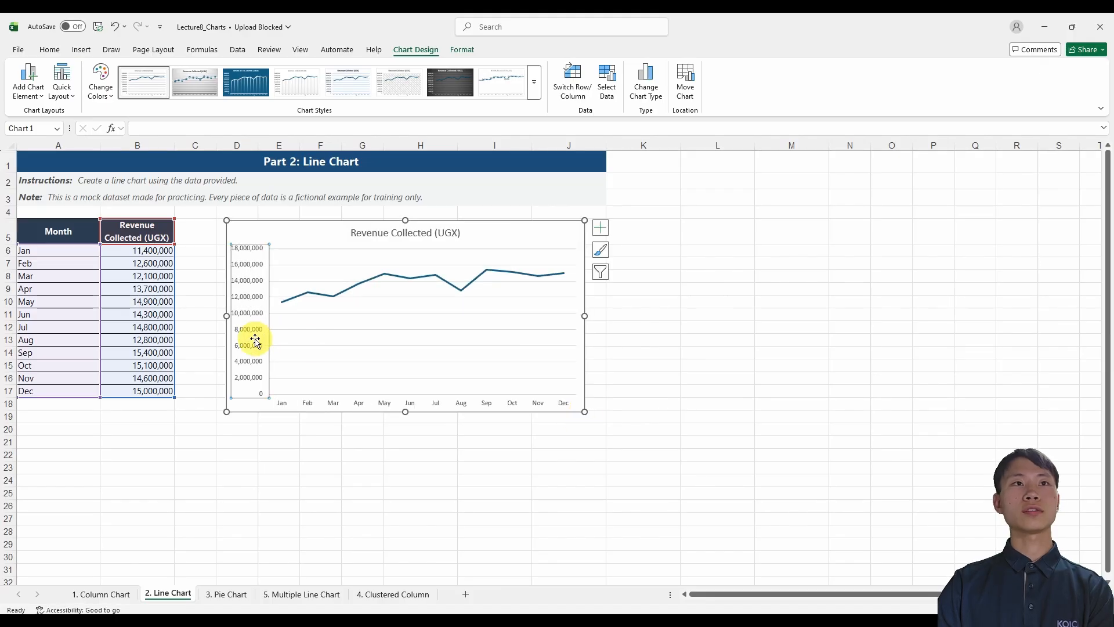
left_click(300, 237)
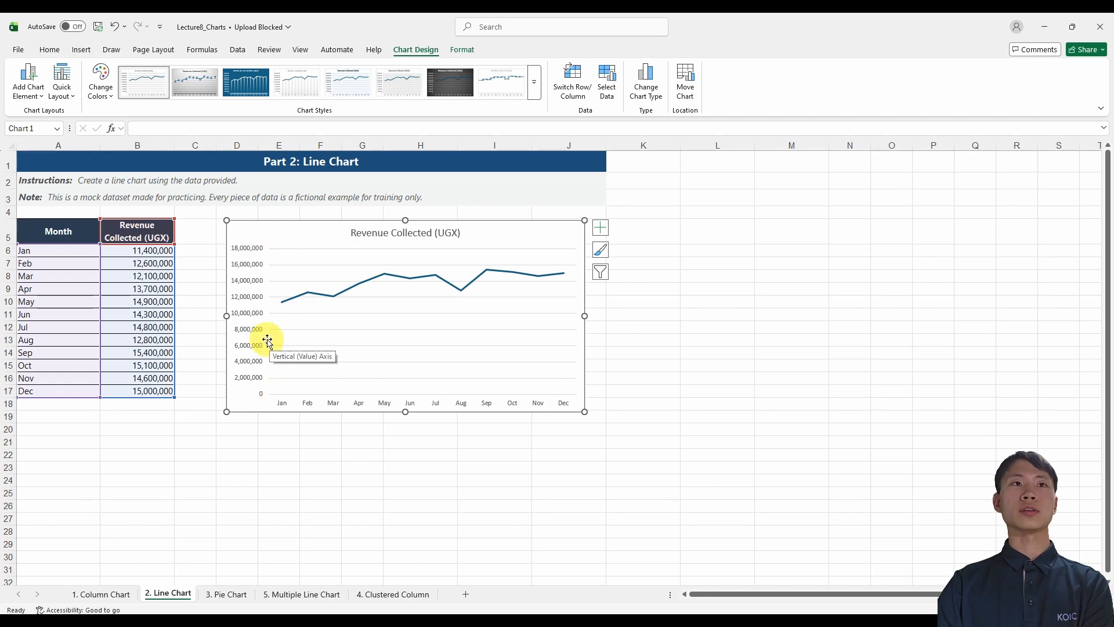
Set the minimum bound of the line chart's vertical axis to 1E7 and close the axis formatting options.
mouse_move(280, 308)
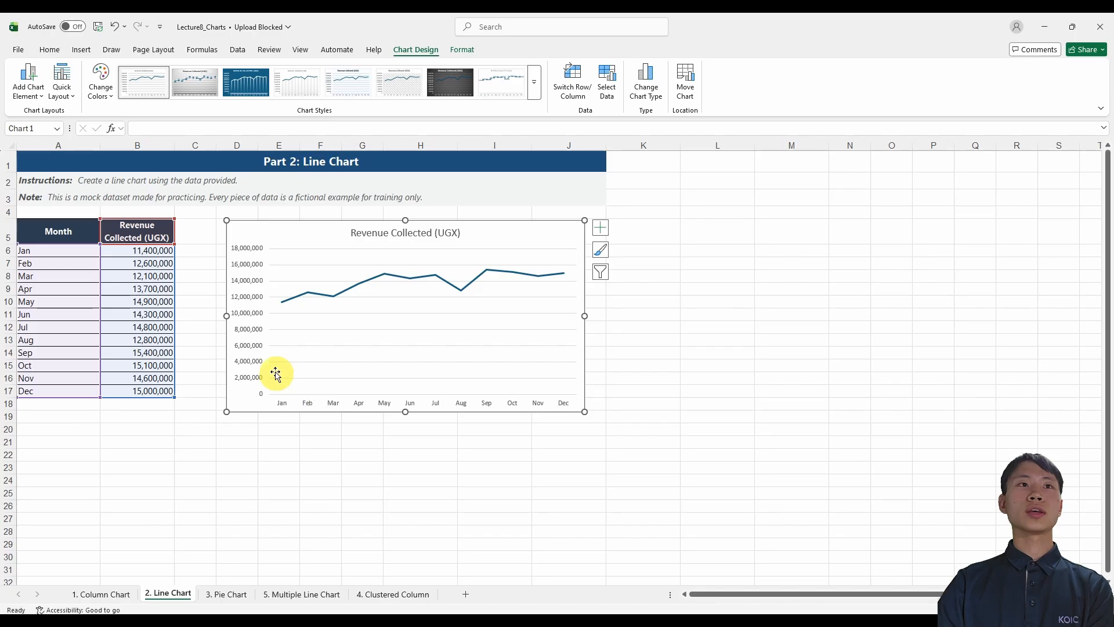
left_click(251, 334)
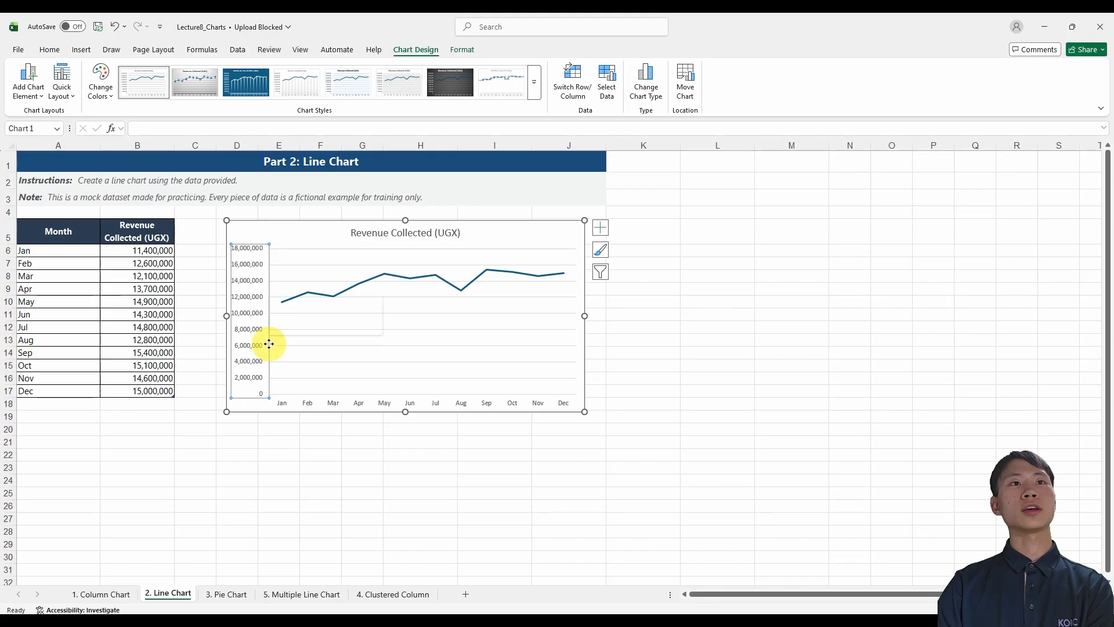
right_click(269, 346)
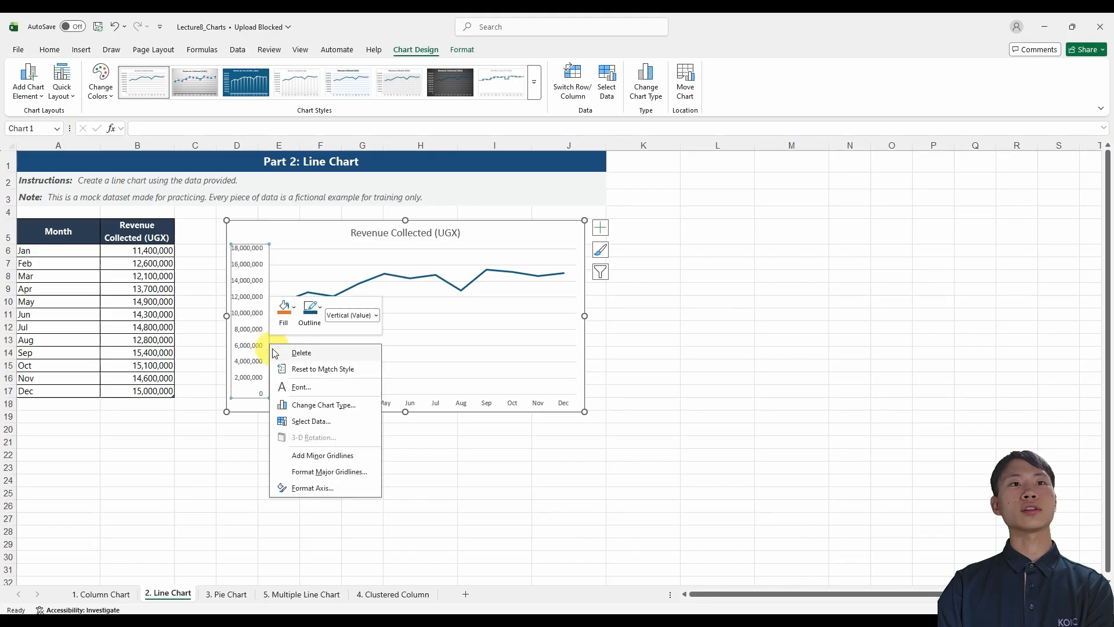
left_click(322, 489)
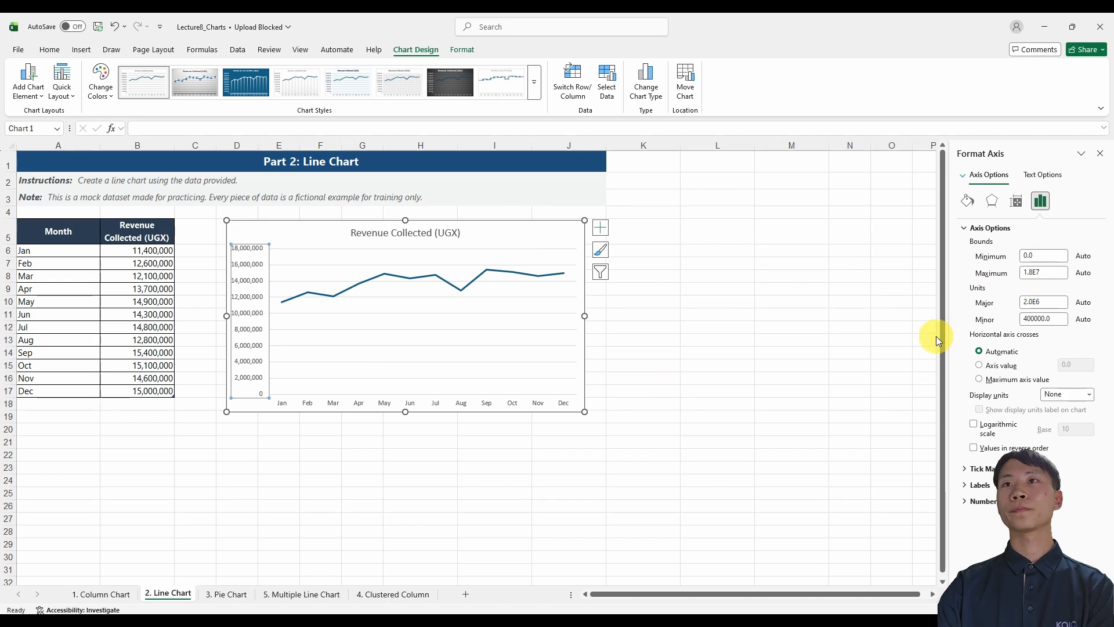
left_click(1043, 273)
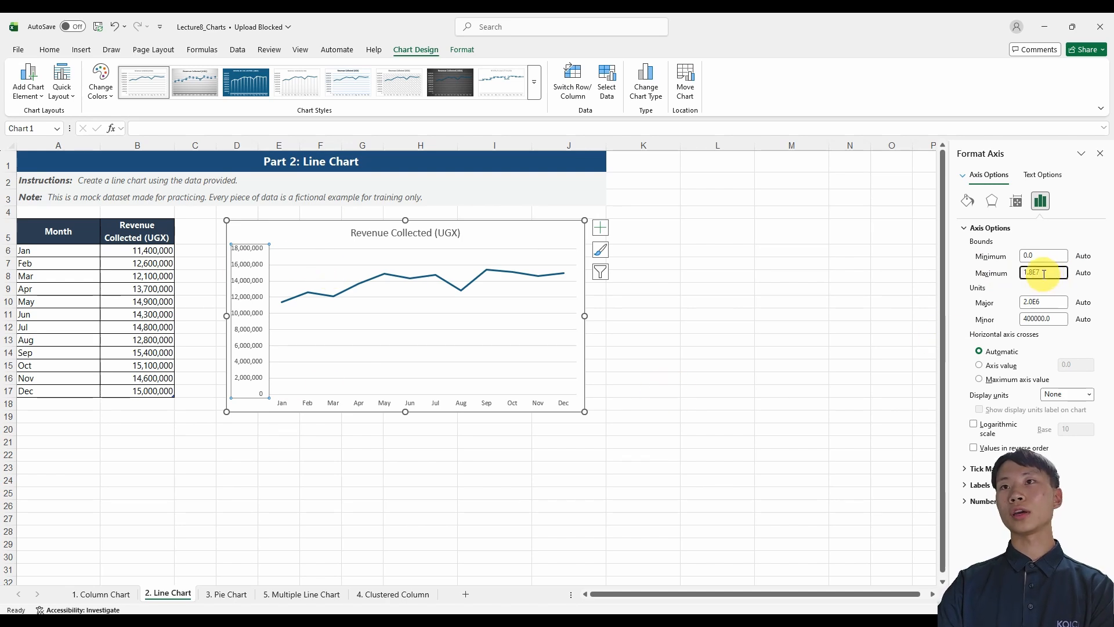
left_click(1033, 274)
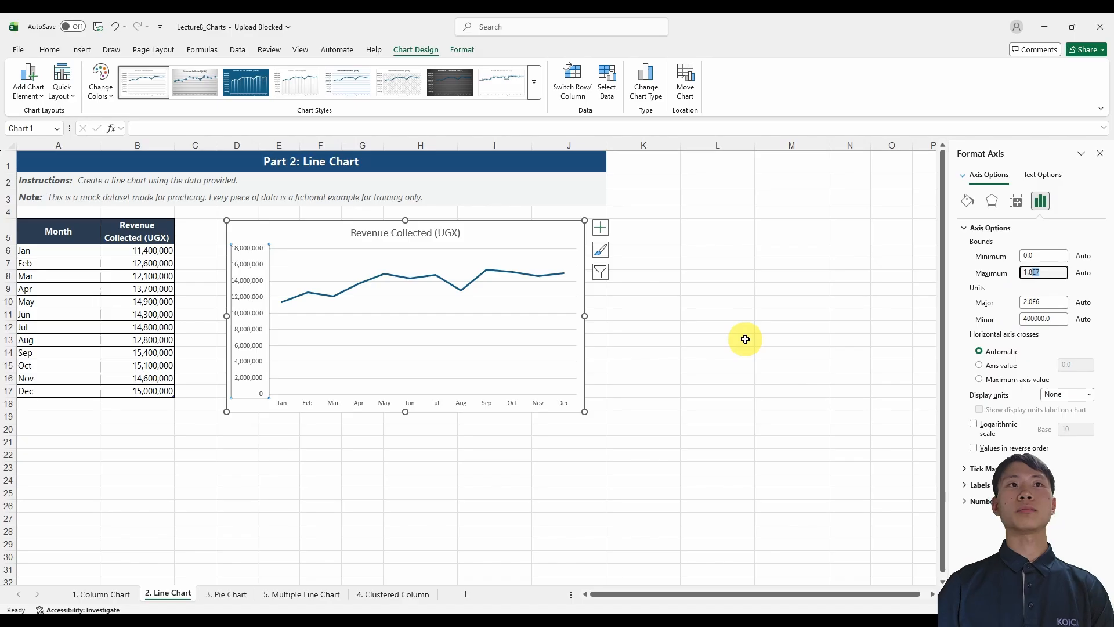
left_click(1039, 256)
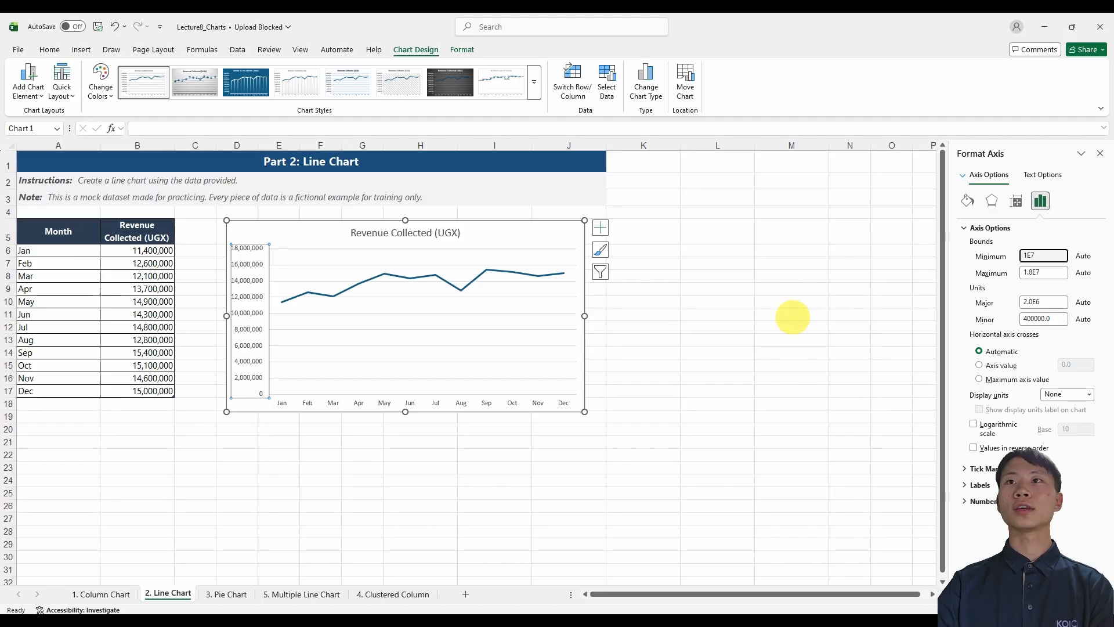
key("Return")
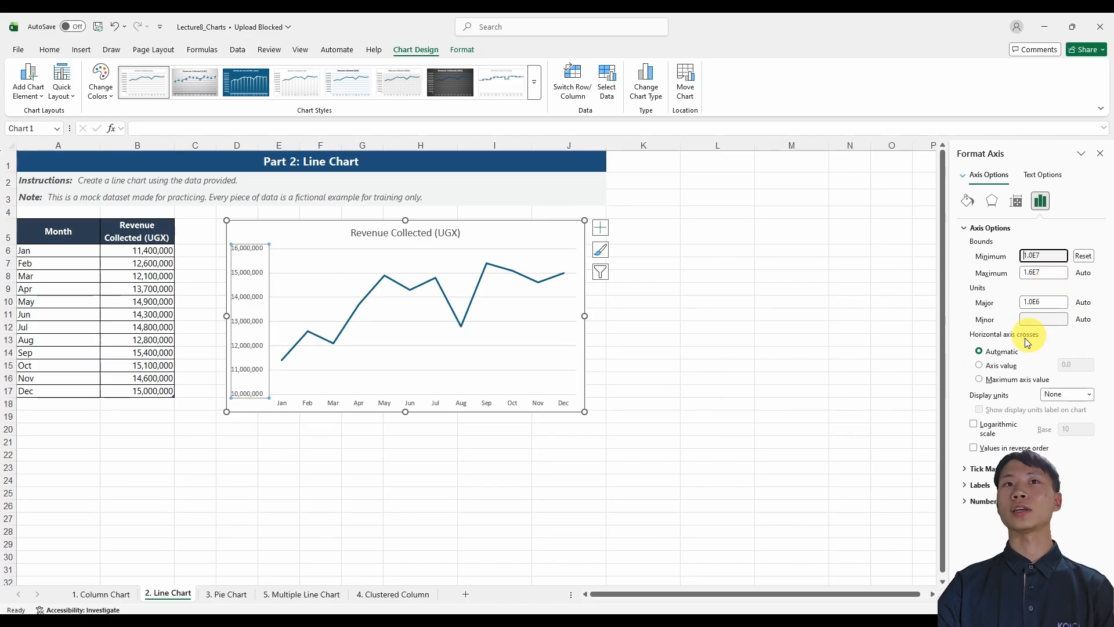
left_click(1100, 153)
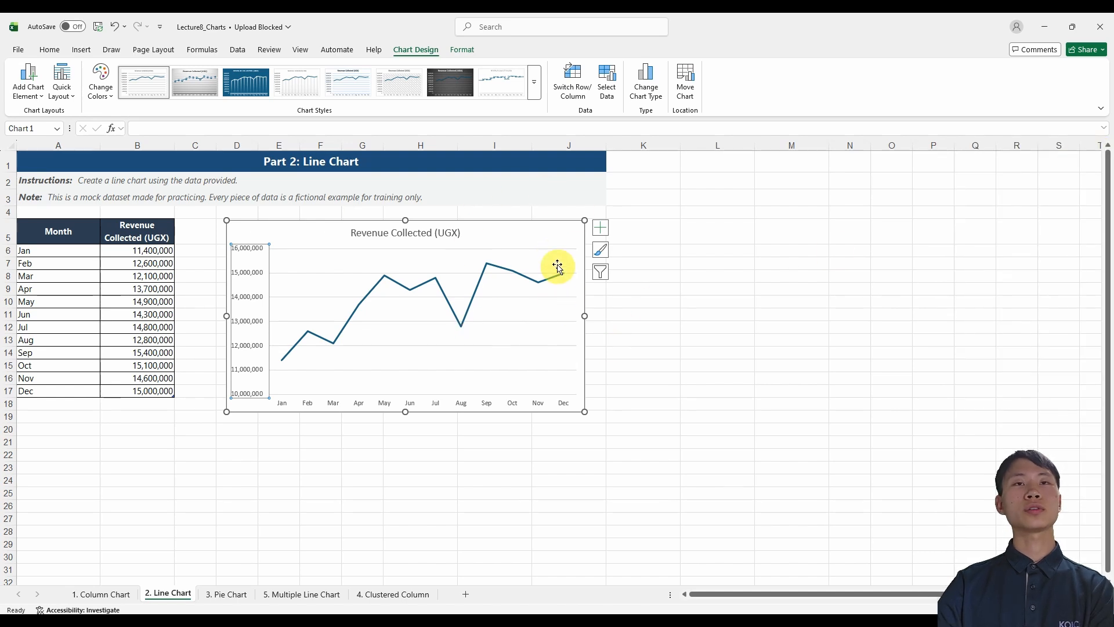
Format the revenue line with a 6 pt outline weight and a light blue theme colour.
left_click(538, 240)
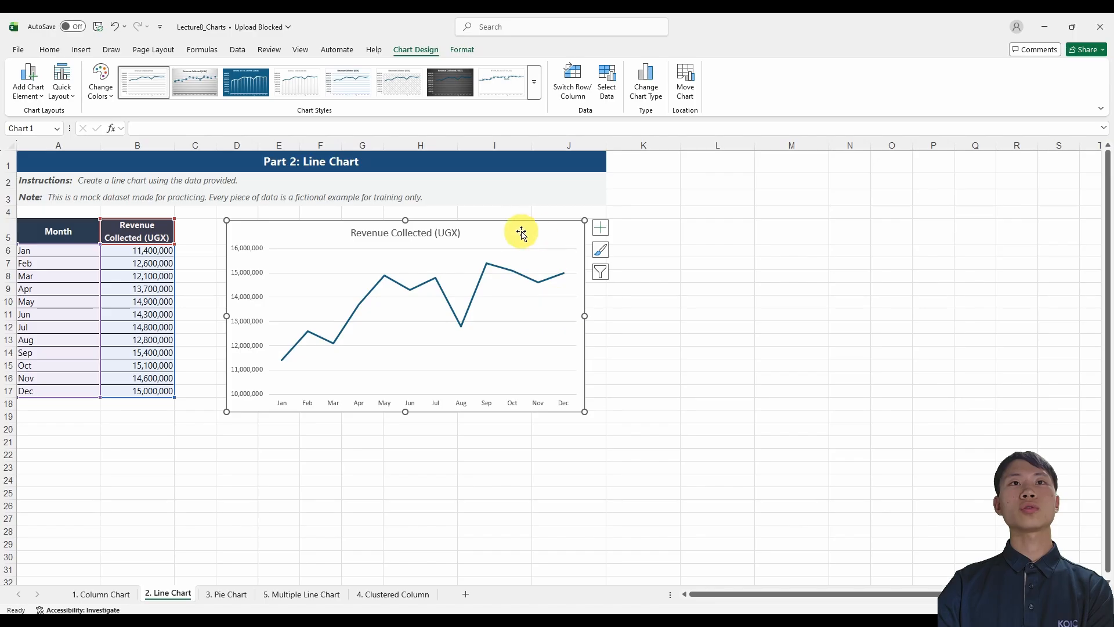
left_click(464, 51)
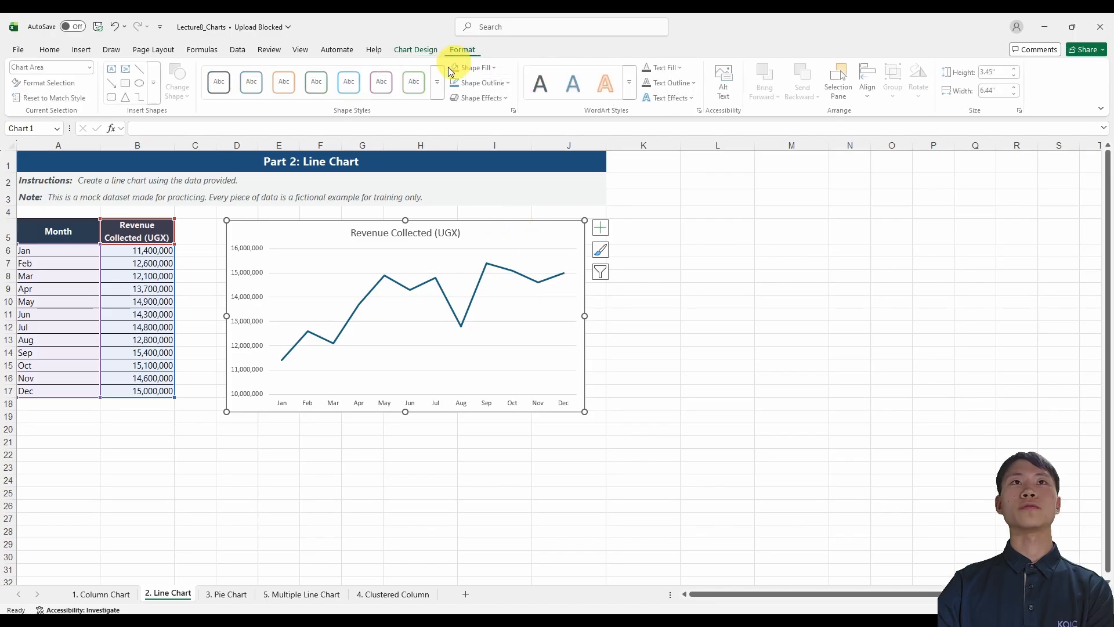
left_click(472, 311)
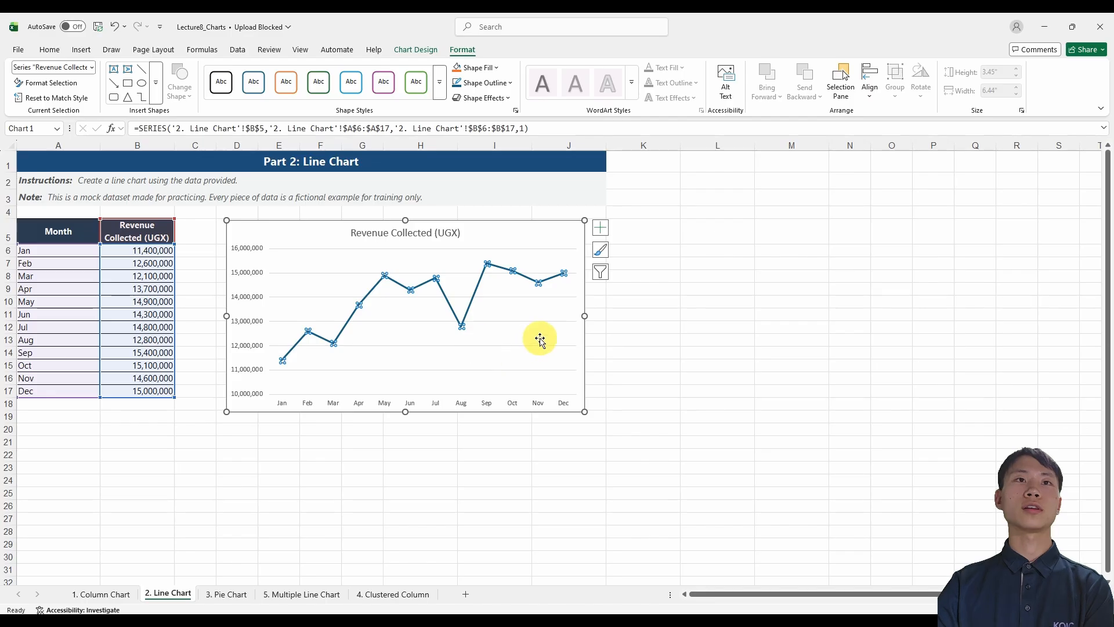
left_click(511, 87)
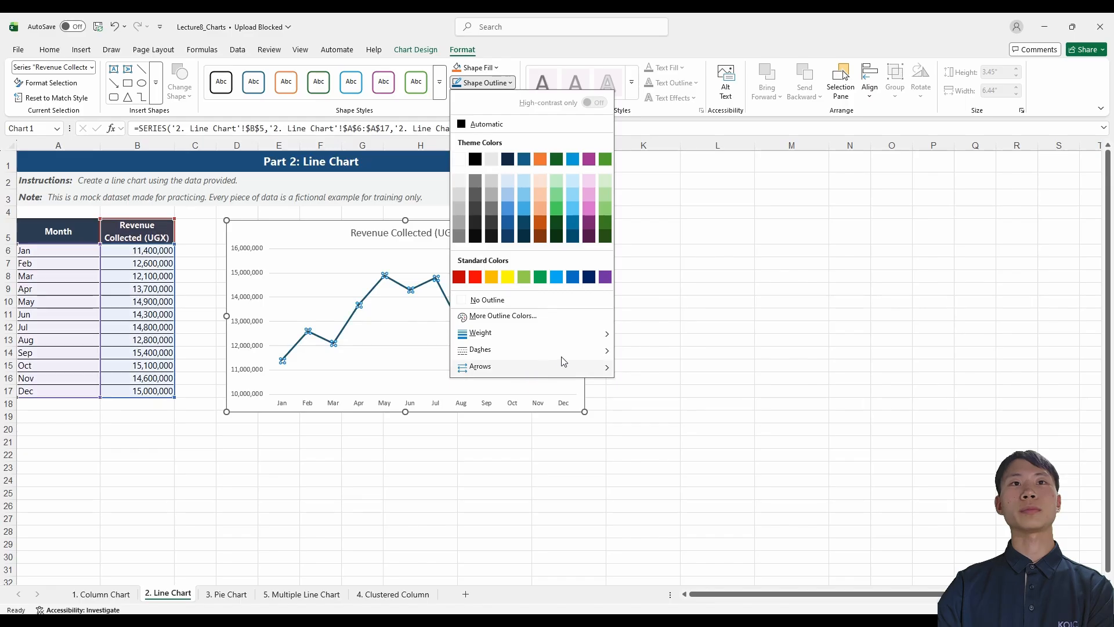
mouse_move(602, 340)
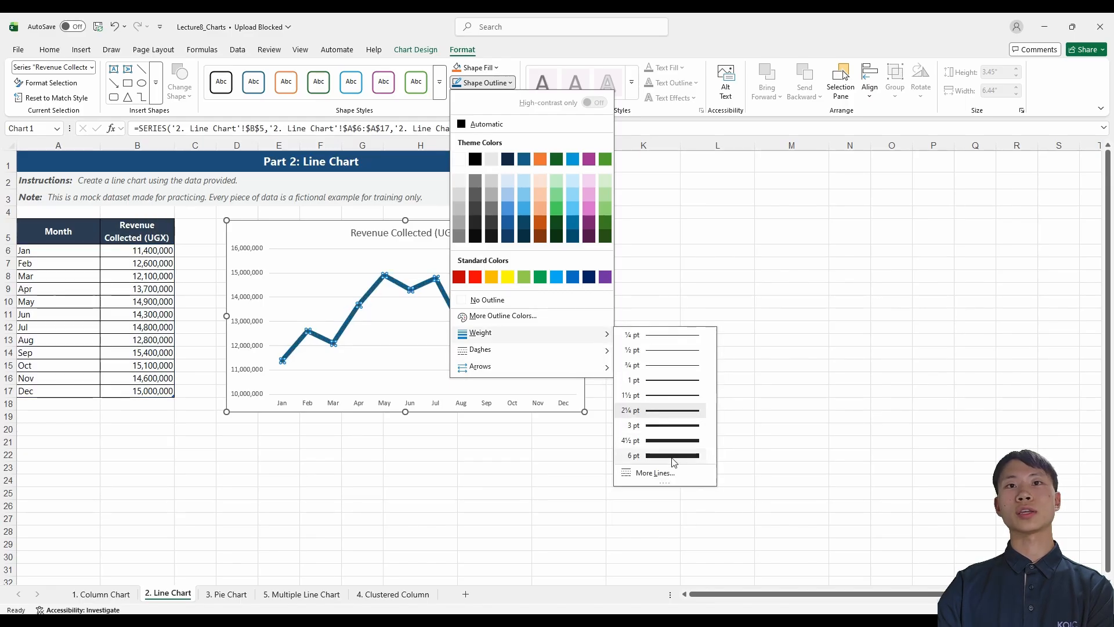
left_click(672, 457)
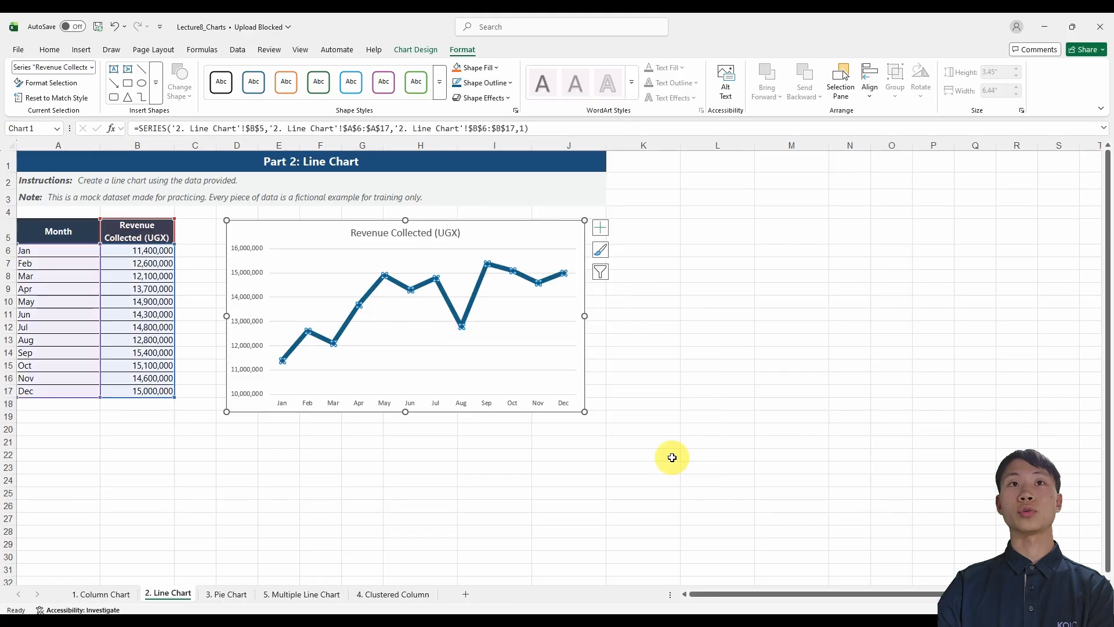
left_click(495, 82)
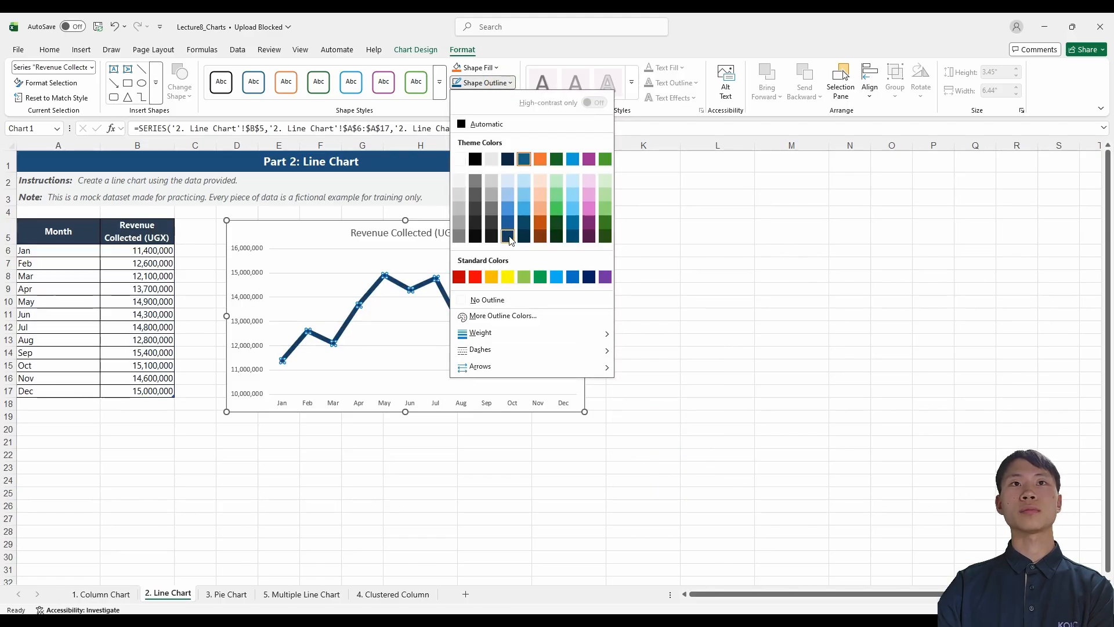
left_click(506, 197)
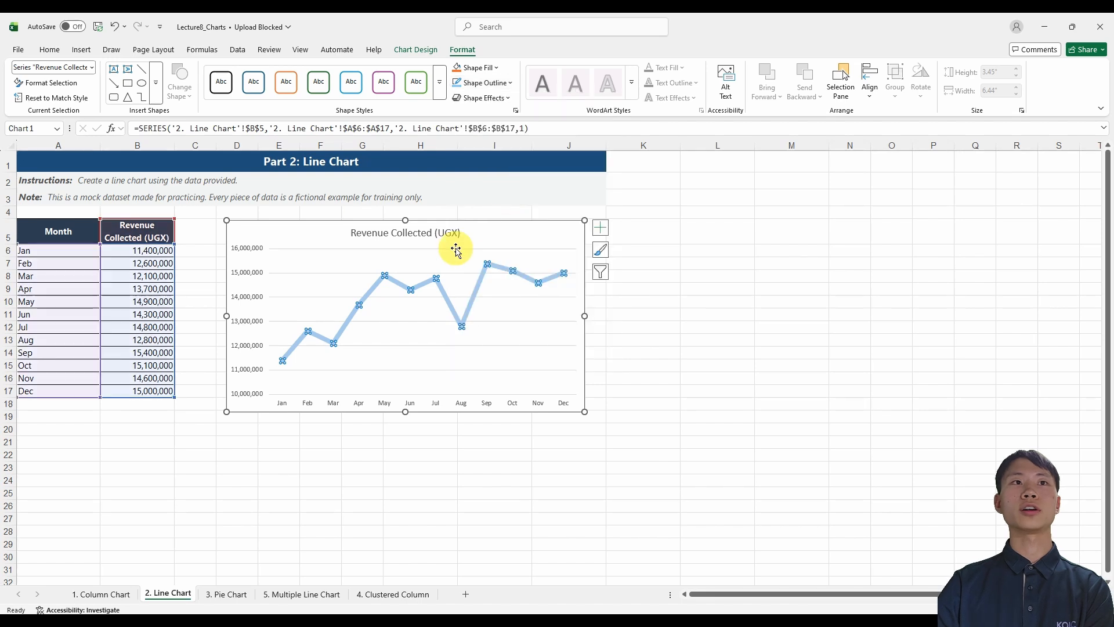
Make the vertical axis labels of the line chart bold.
left_click(246, 276)
left_click(266, 256)
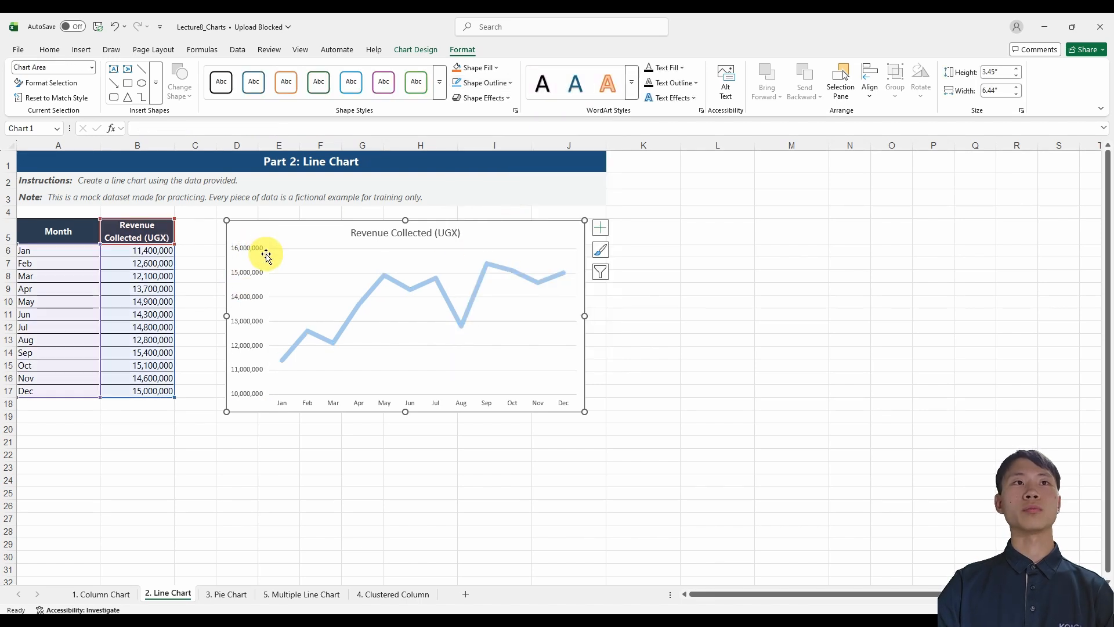
left_click(259, 251)
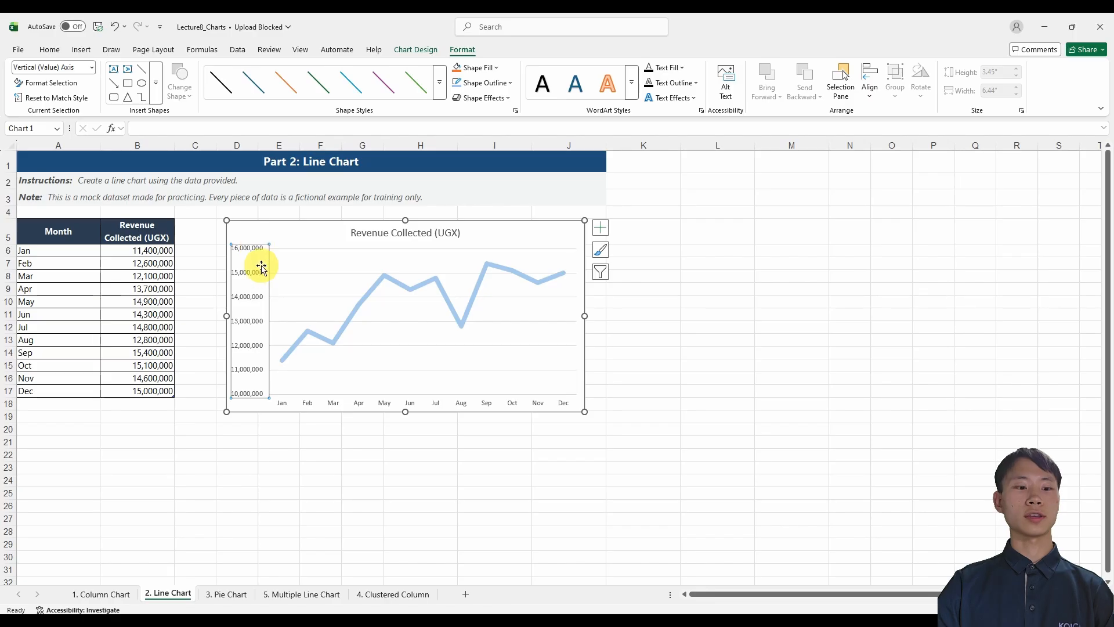
key("ctrl+b")
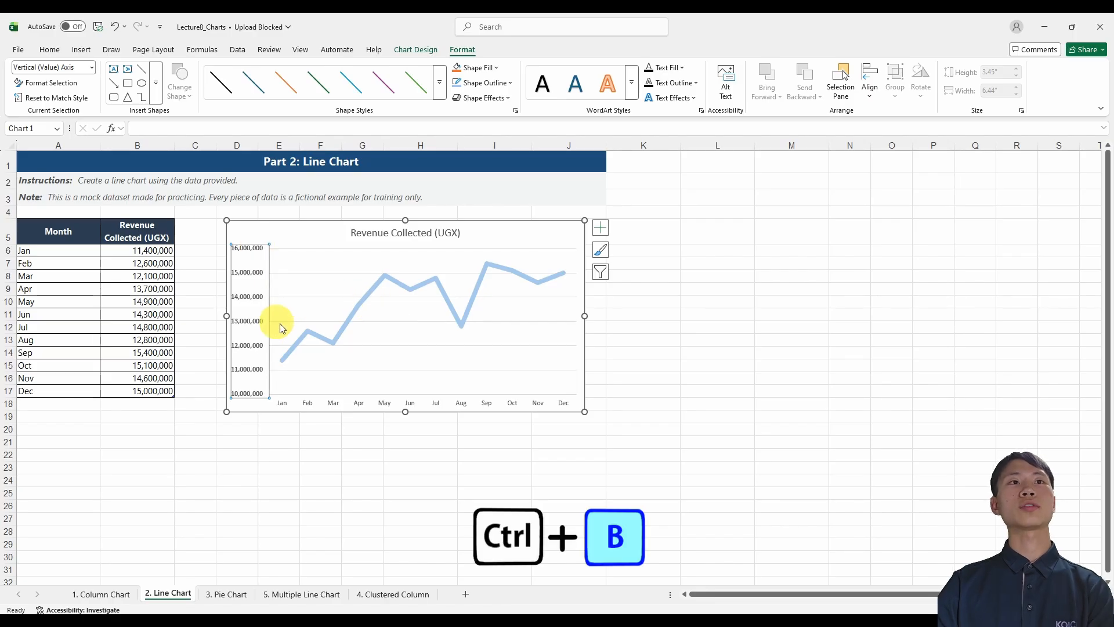
Italicize the chart title and set its text fill to Black, Text 1.
left_click(368, 239)
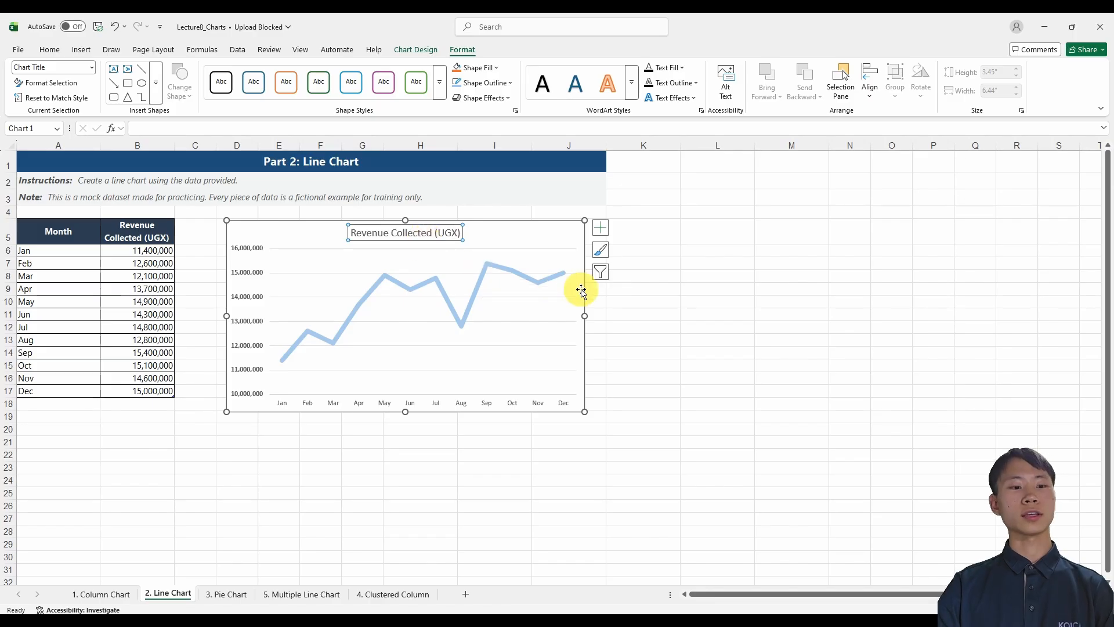
key("ctrl+i")
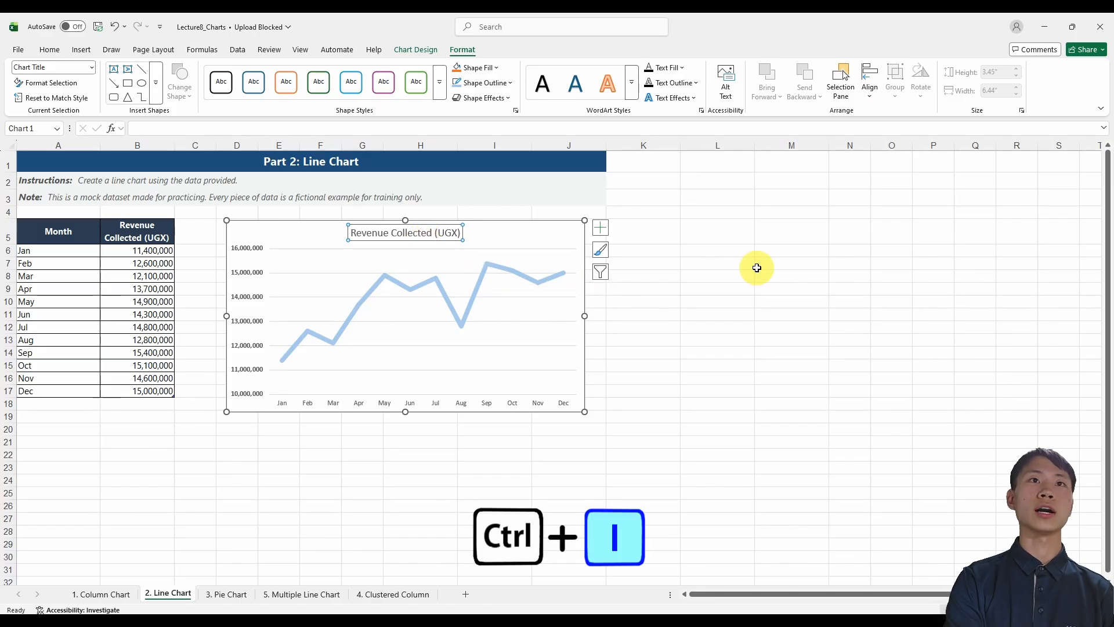
key("ctrl+i")
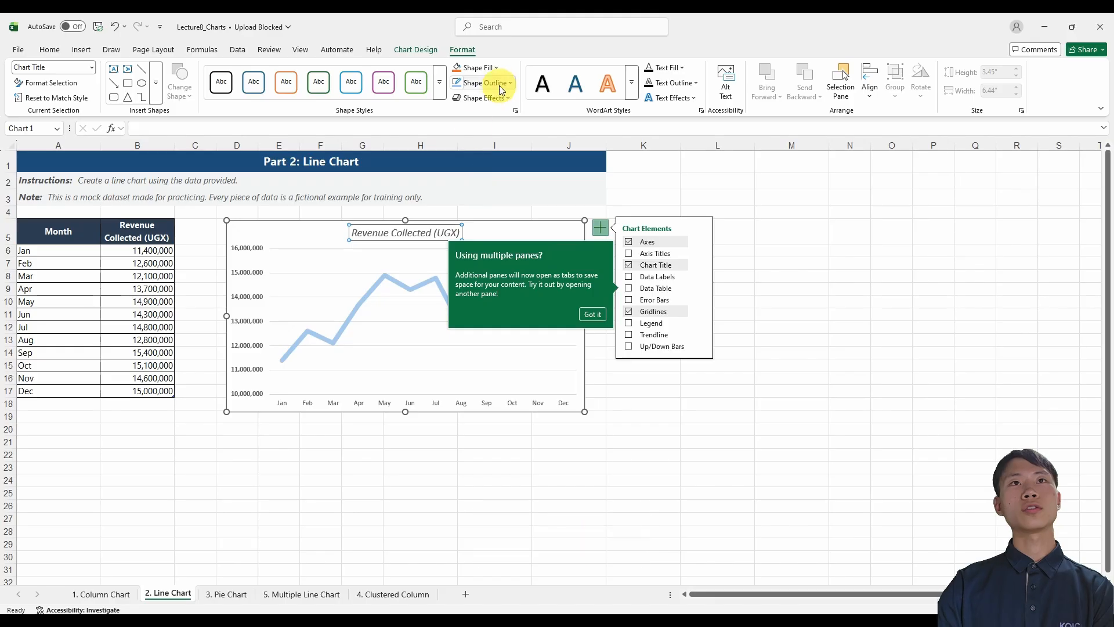
left_click(679, 69)
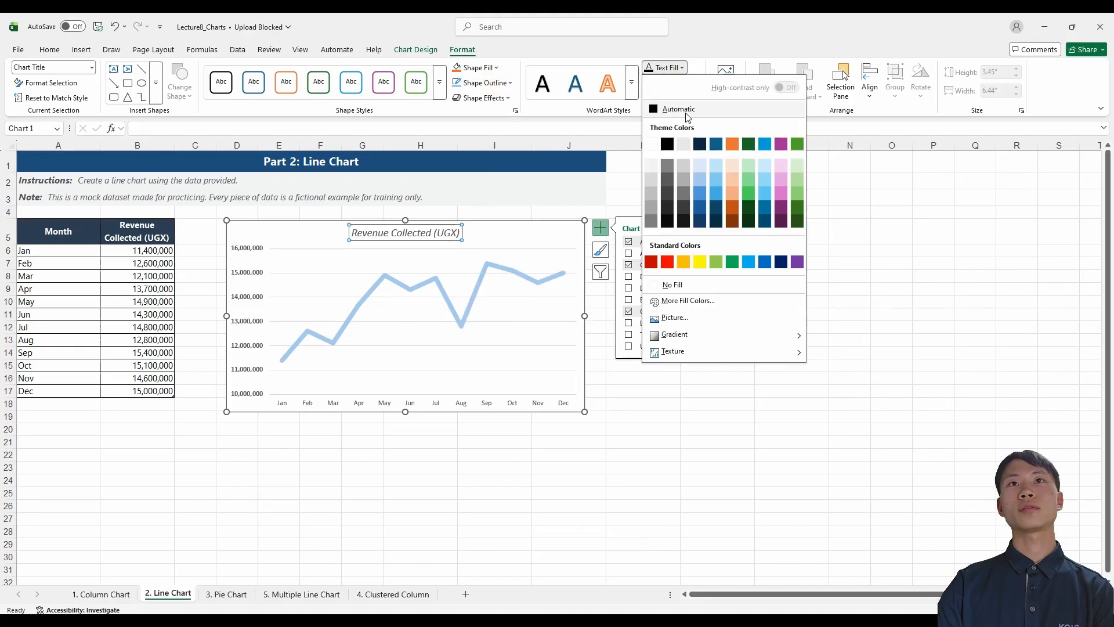
left_click(667, 145)
left_click(756, 226)
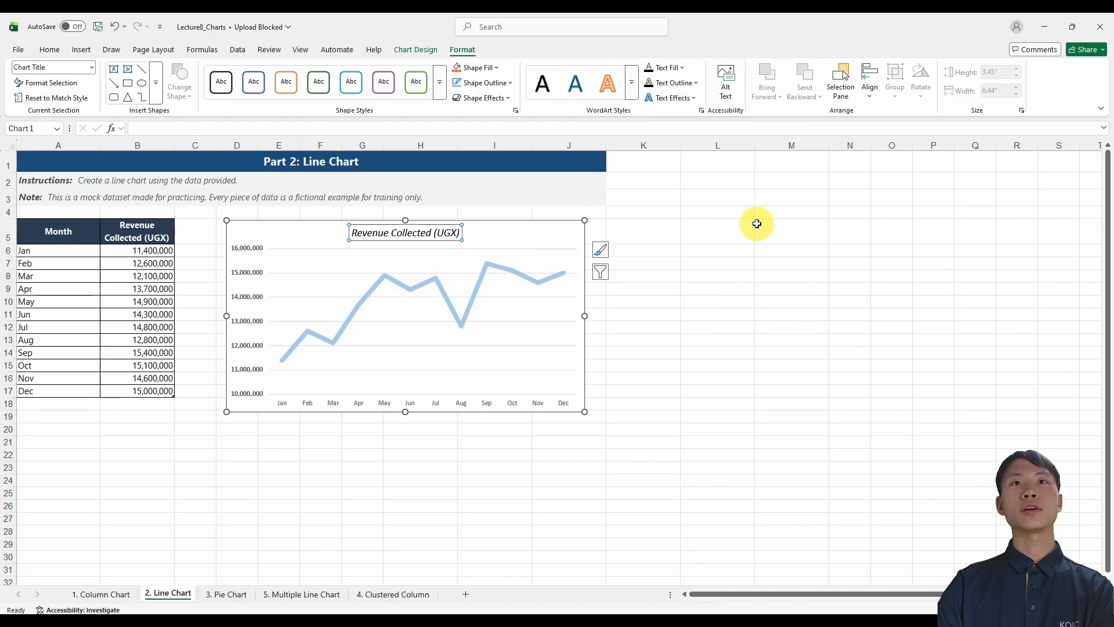
left_click(510, 253)
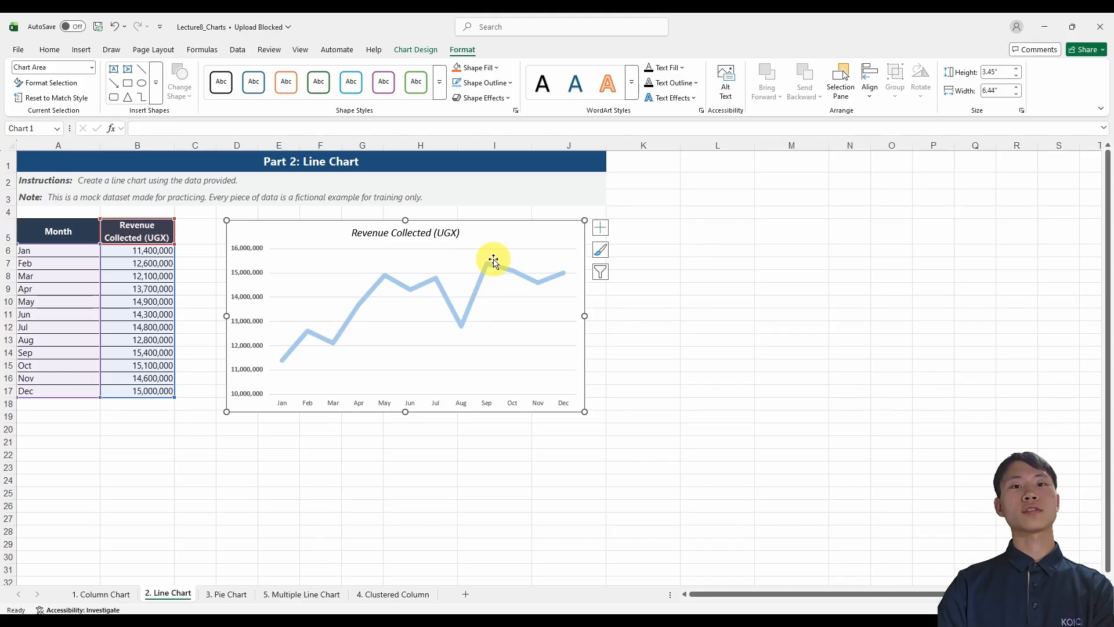
right_click(521, 238)
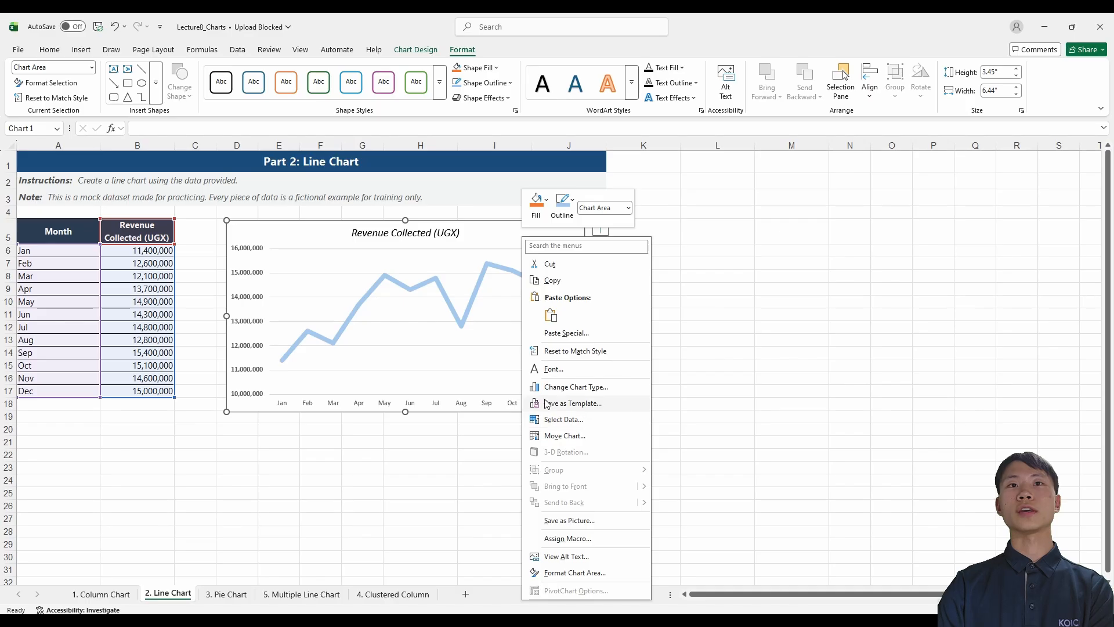
left_click(581, 403)
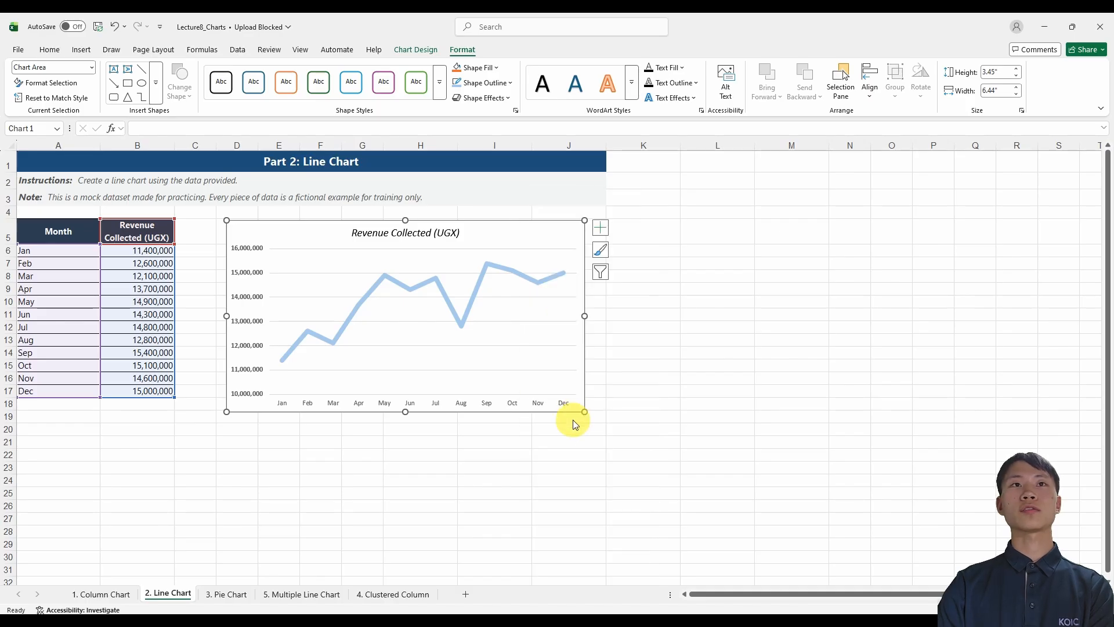
left_click_drag(673, 127, 760, 109)
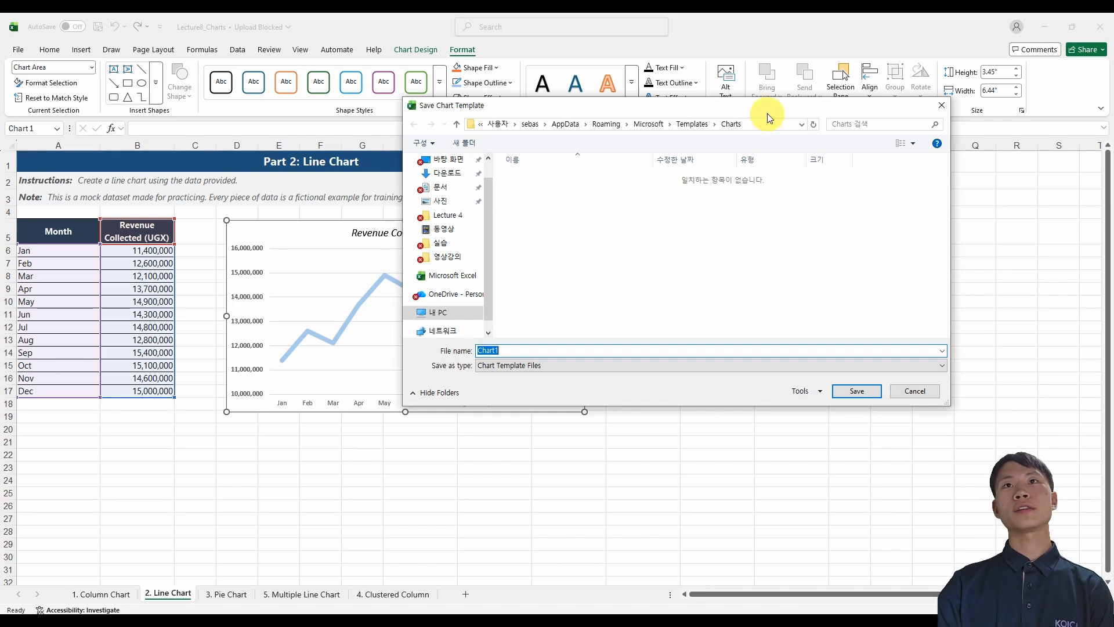
left_click_drag(767, 113, 738, 138)
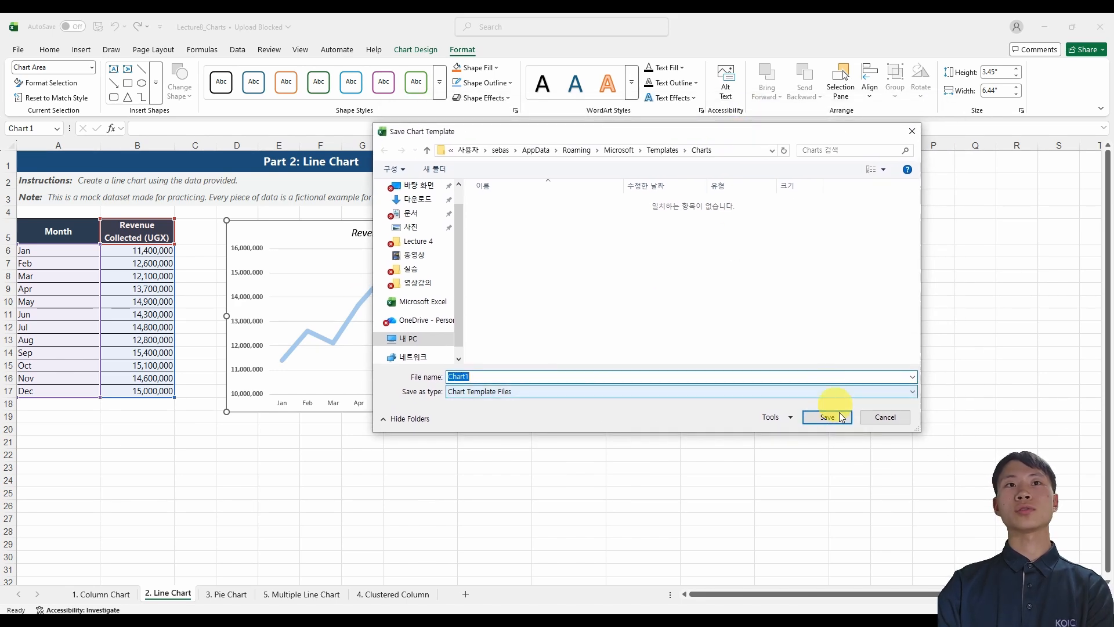
left_click(886, 417)
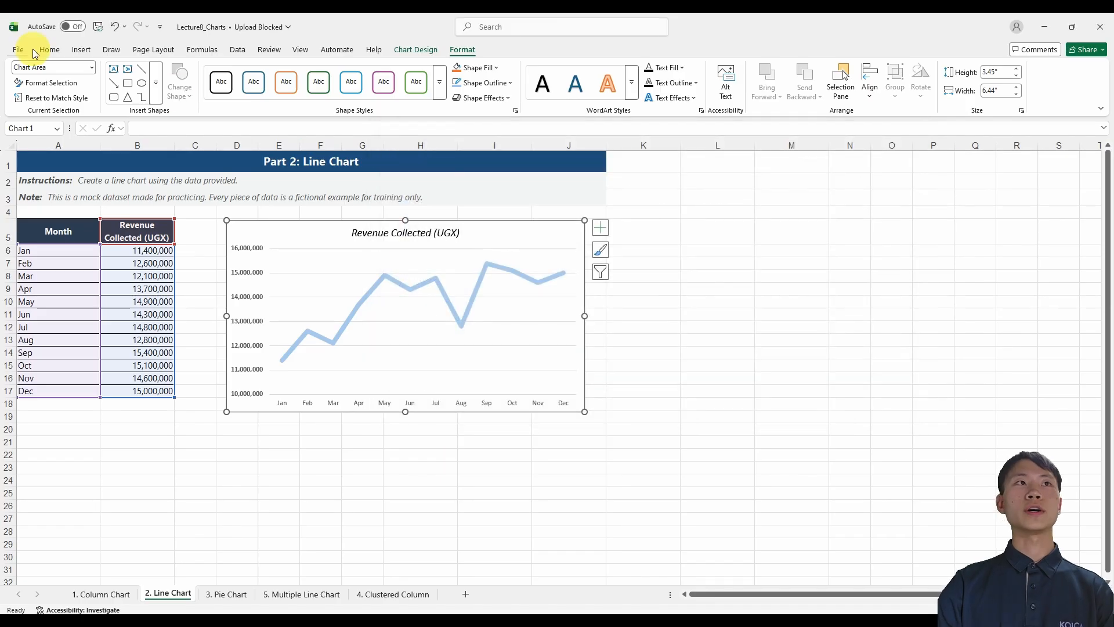
Check the default personal templates location in the program's save options and leave without changes.
left_click(19, 50)
left_click(64, 595)
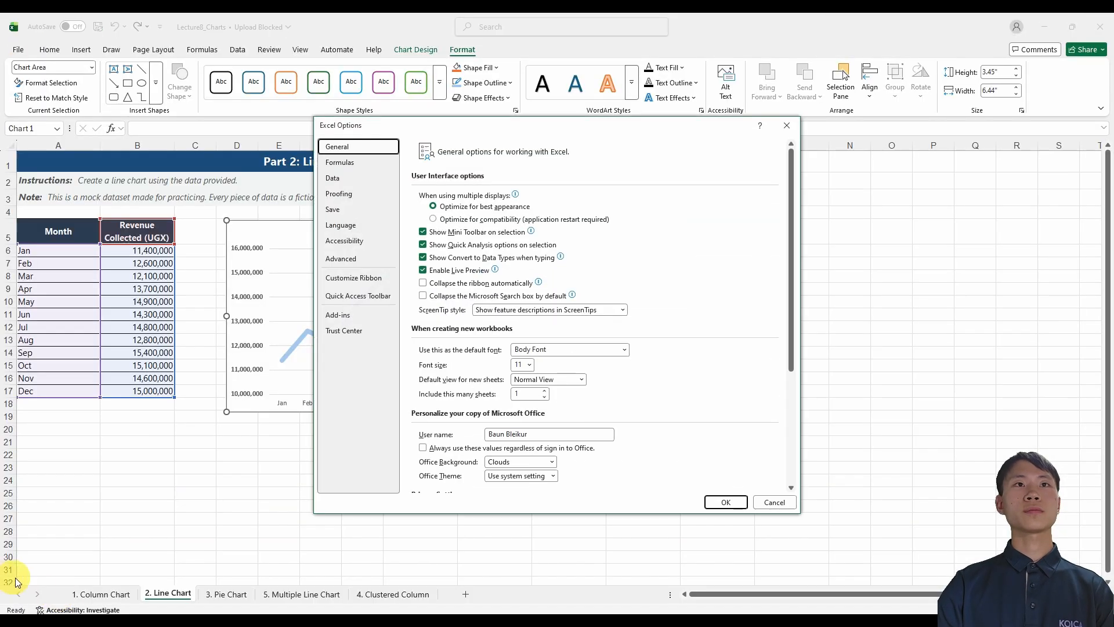
left_click(333, 210)
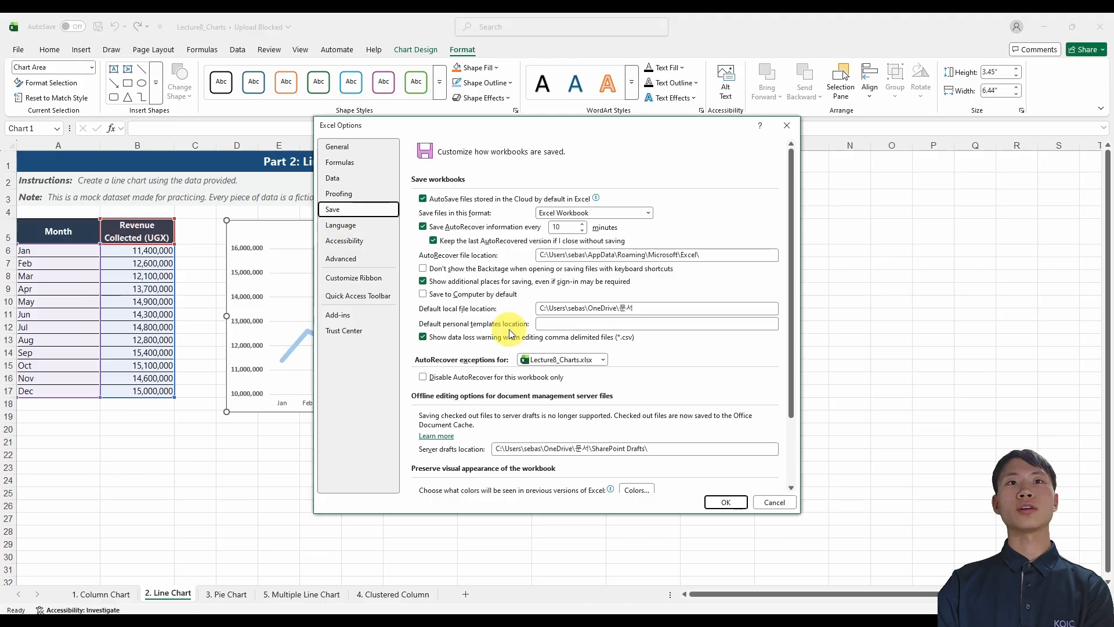
left_click(557, 323)
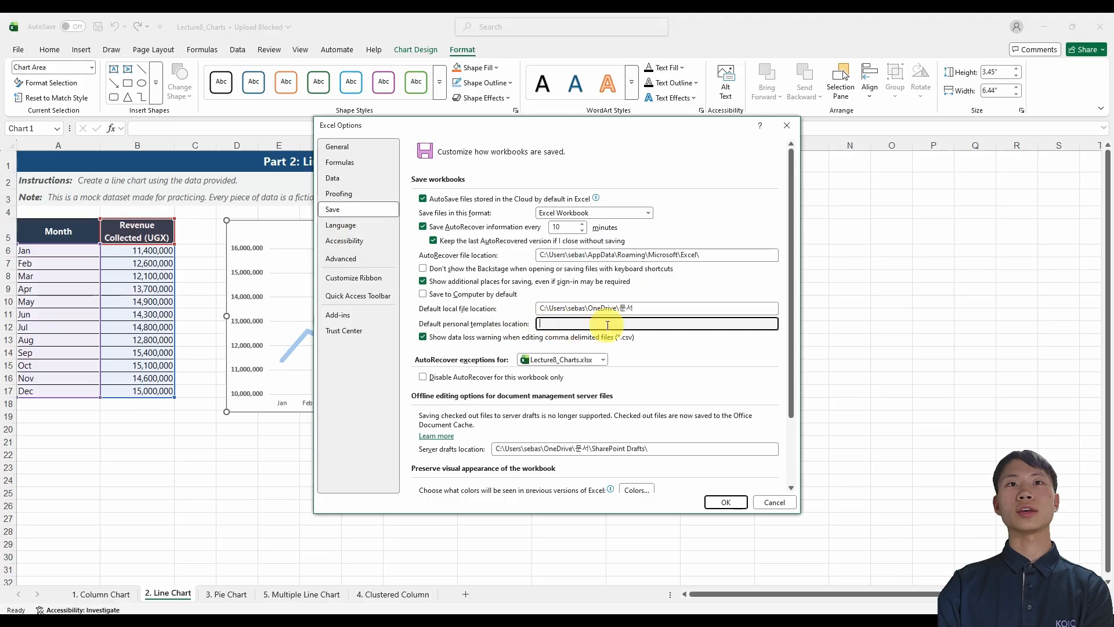
left_click(769, 498)
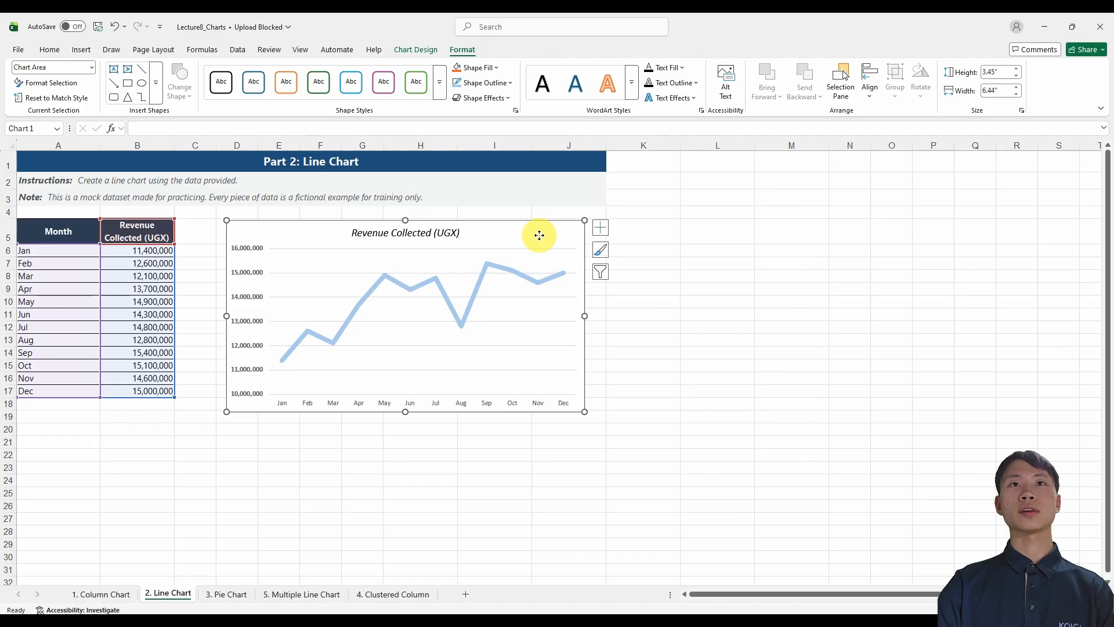
Save the formatted revenue line chart as a chart template named Chart1 in the Charts templates folder.
right_click(539, 235)
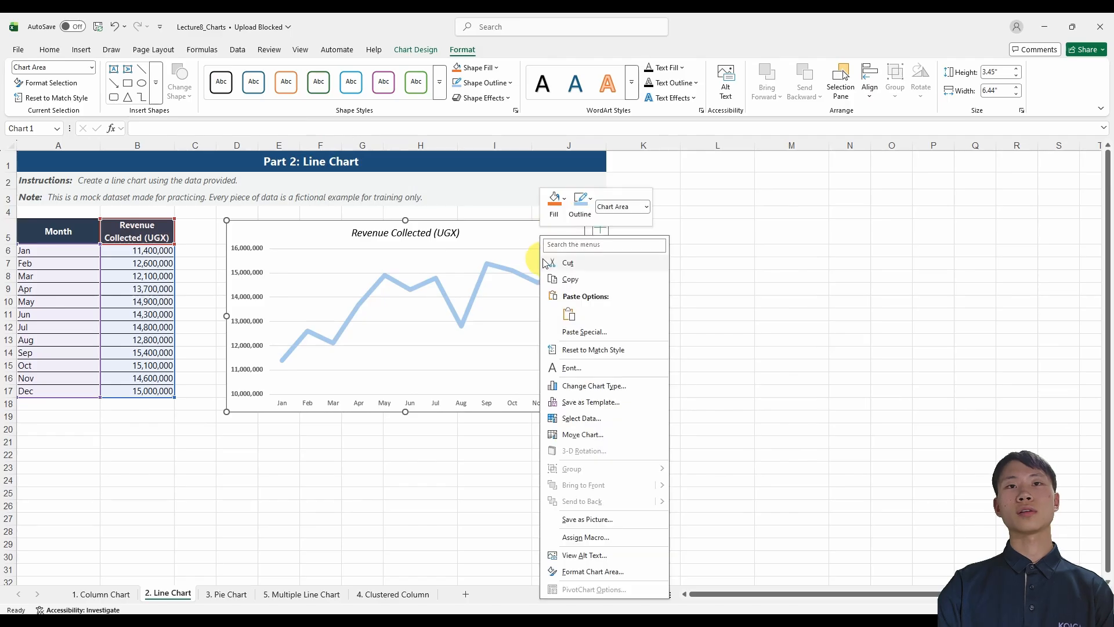
left_click(633, 403)
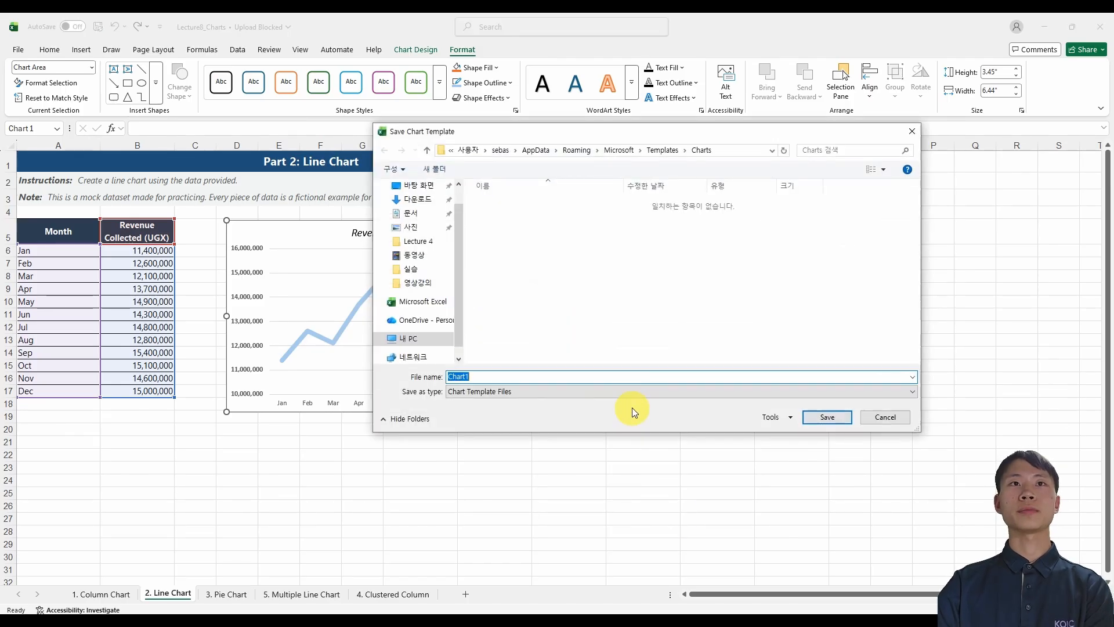
left_click(834, 419)
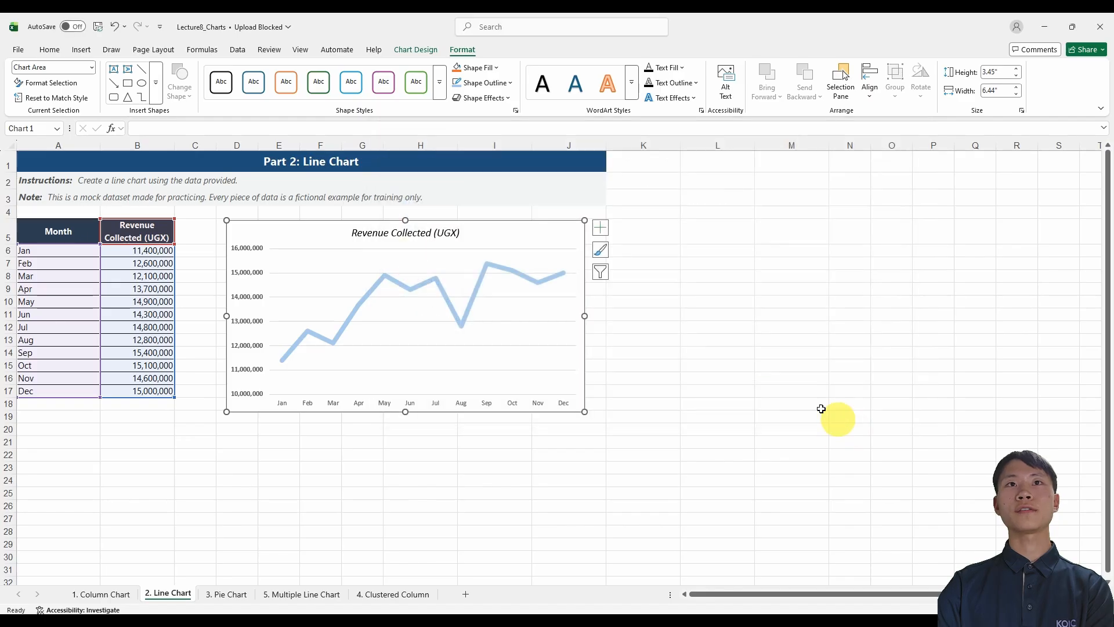
Delete the original revenue line chart from the sheet.
left_click(631, 326)
left_click(528, 240)
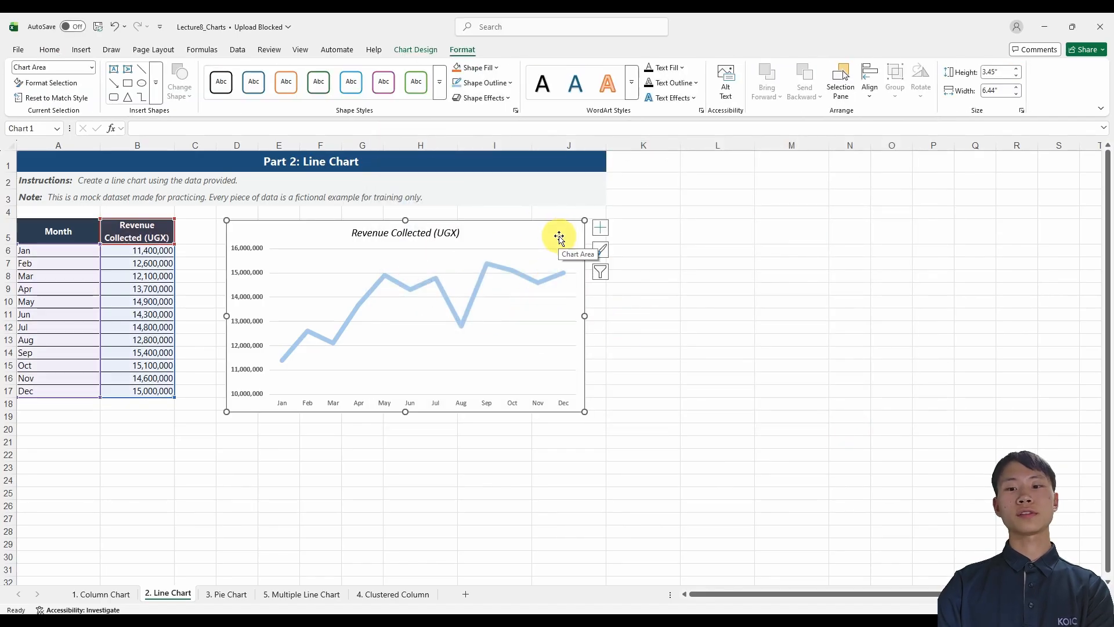
key("Delete")
Insert a chart of the monthly revenue table from the saved Chart1 template and place it beside the data.
left_click(131, 300)
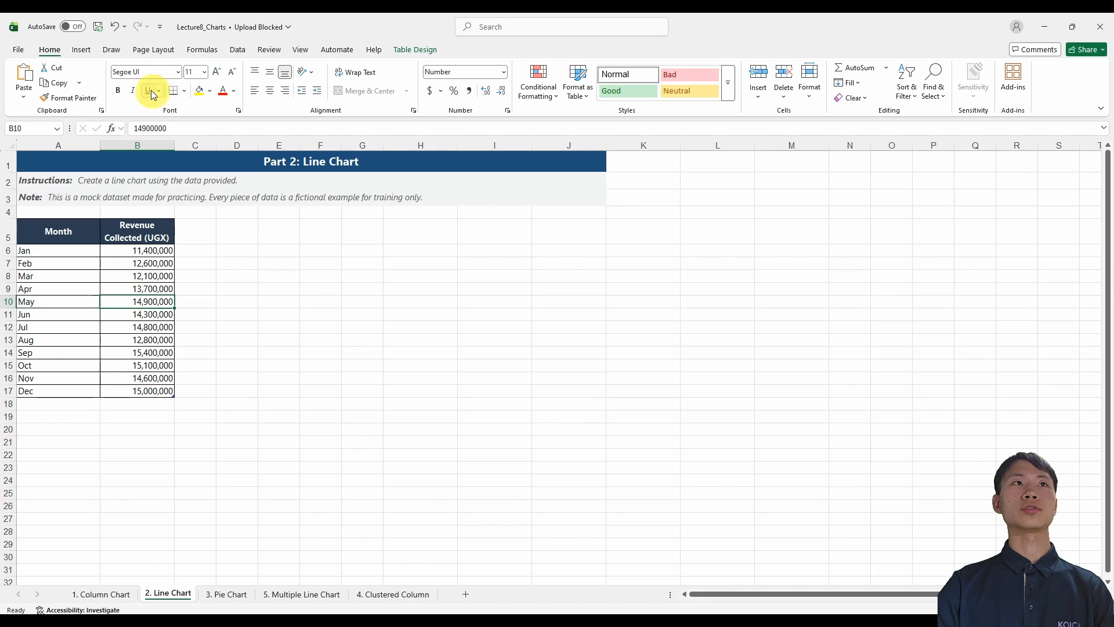
left_click(82, 51)
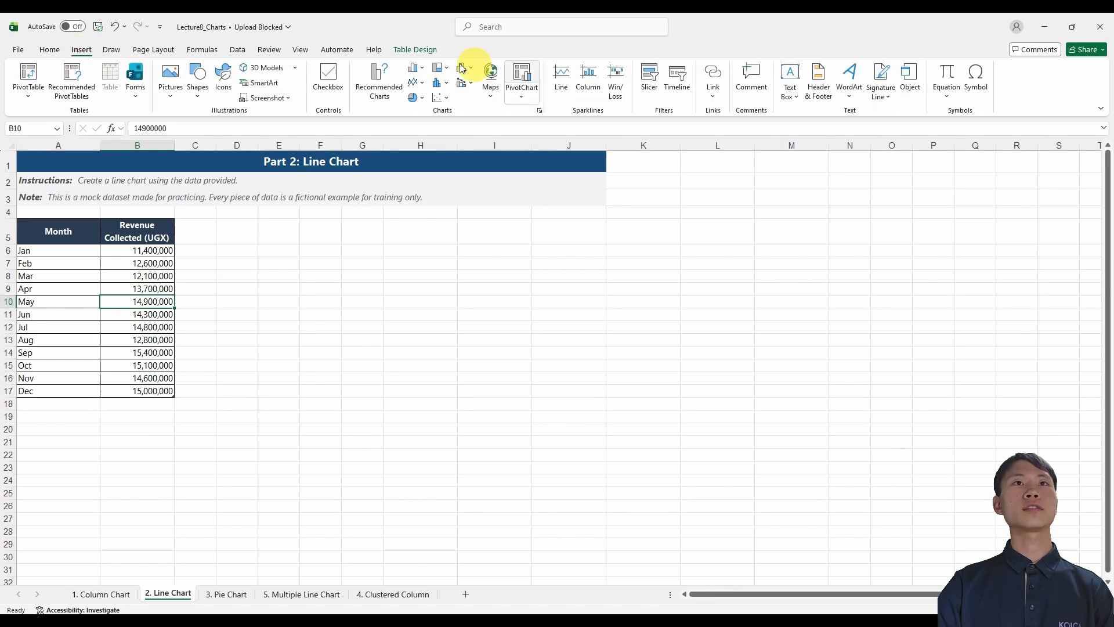
left_click(380, 84)
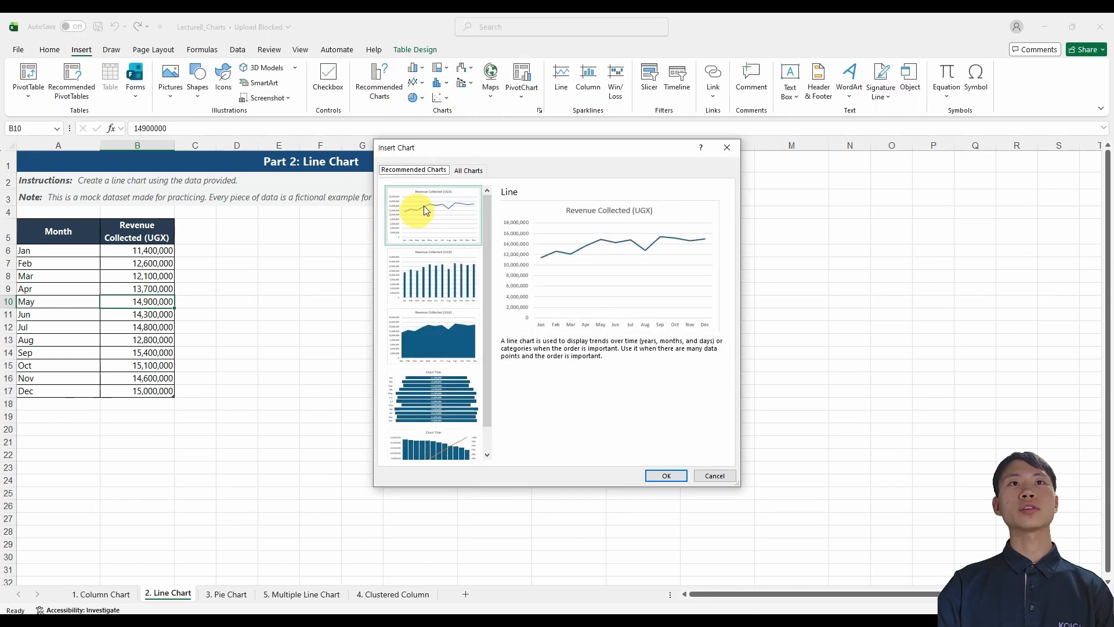
left_click(479, 171)
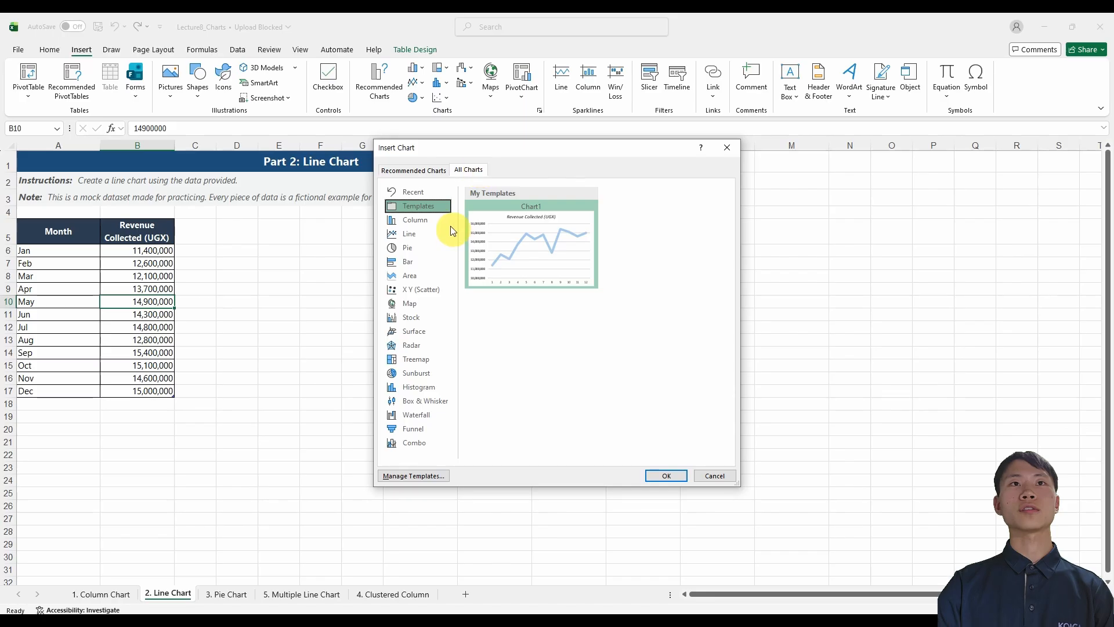
mouse_move(576, 211)
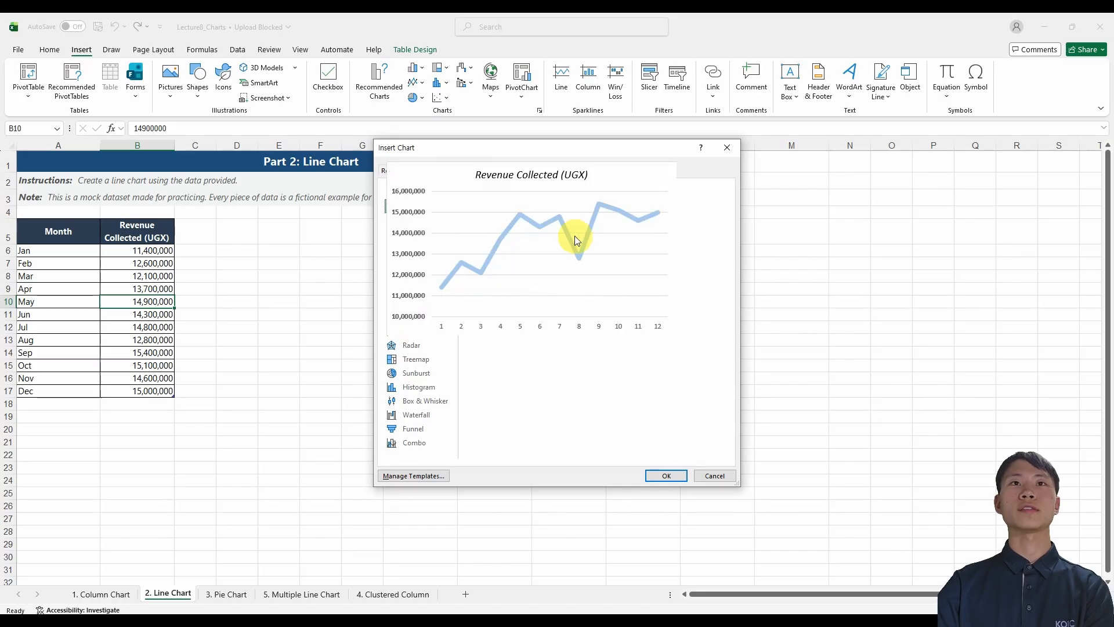
left_click(671, 477)
left_click_drag(636, 299, 610, 247)
key("Escape")
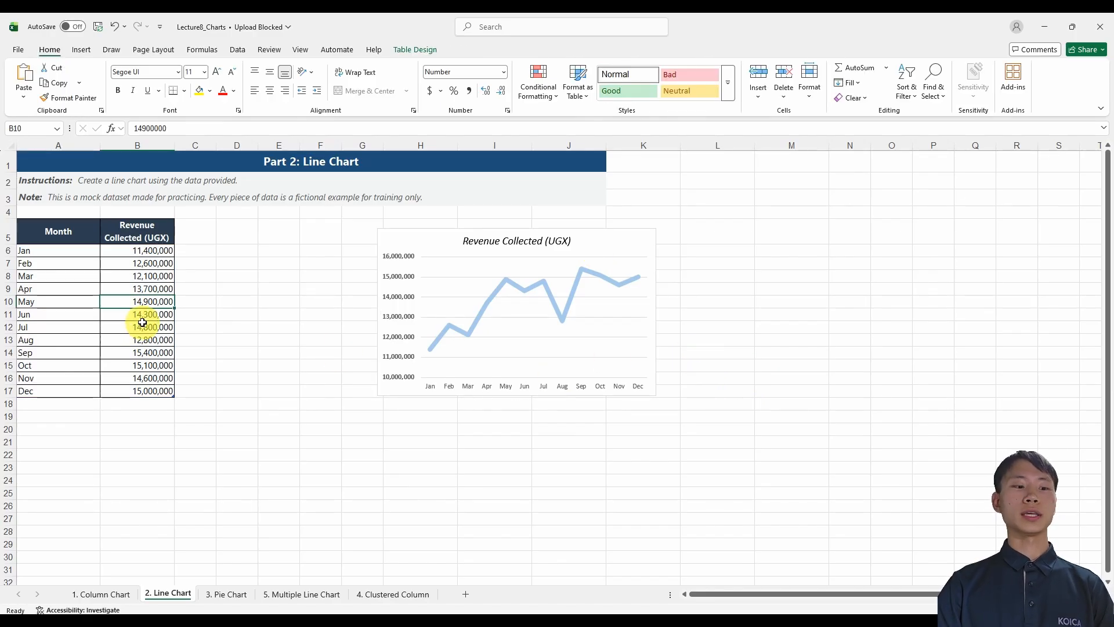
Insert a default column chart of the monthly revenue table and place it just right of the line chart.
key("alt+F1")
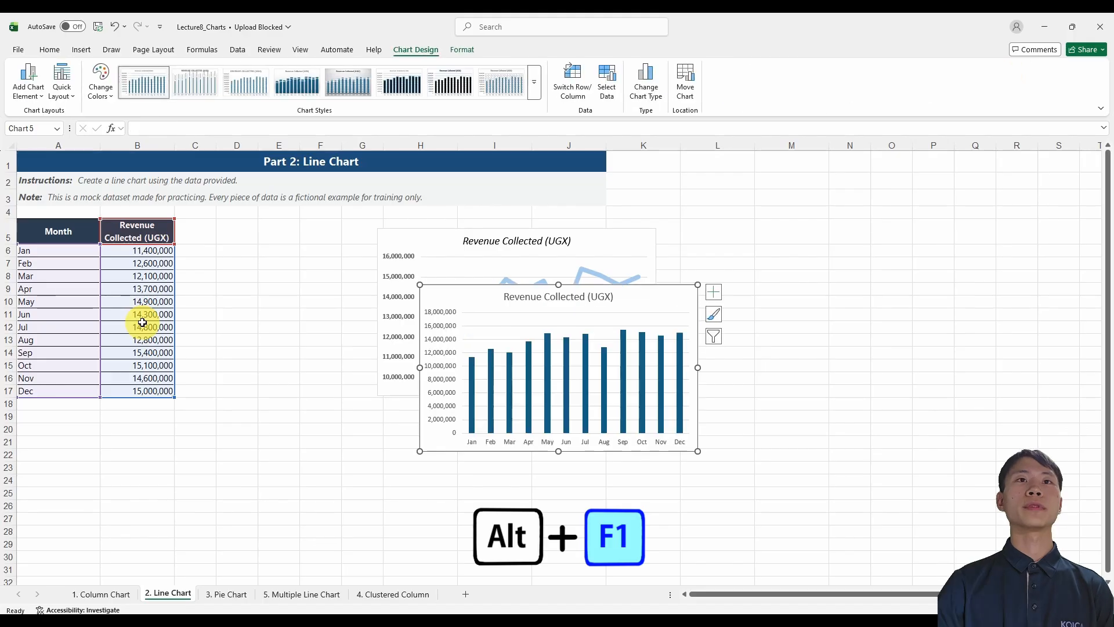
left_click_drag(491, 300, 728, 244)
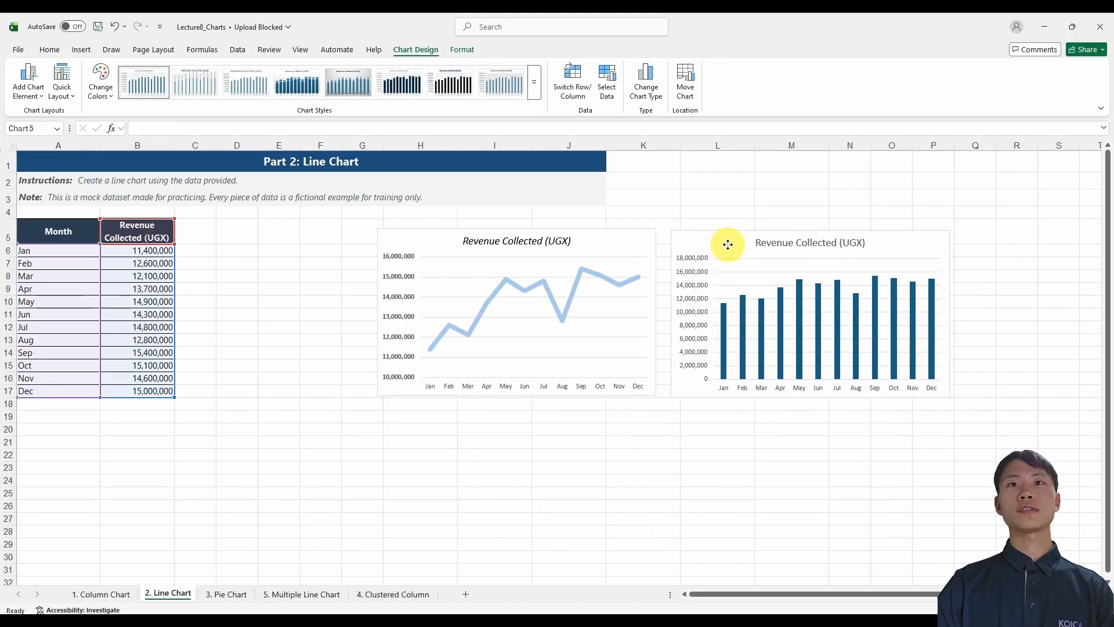
left_click(689, 421)
left_click(694, 356)
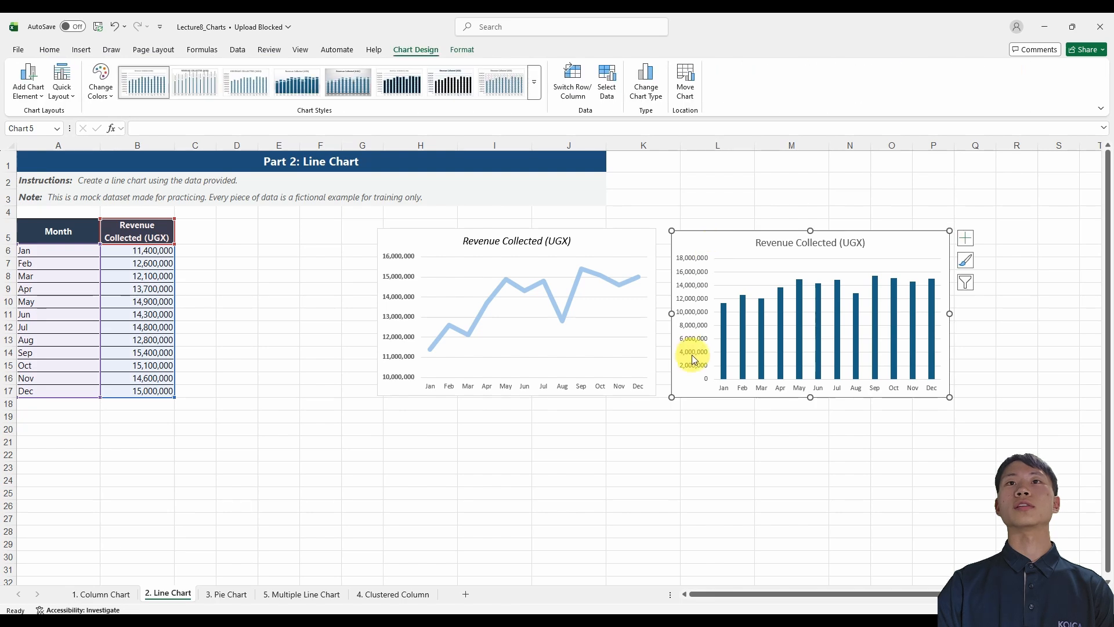
left_click(231, 302)
left_click(138, 300)
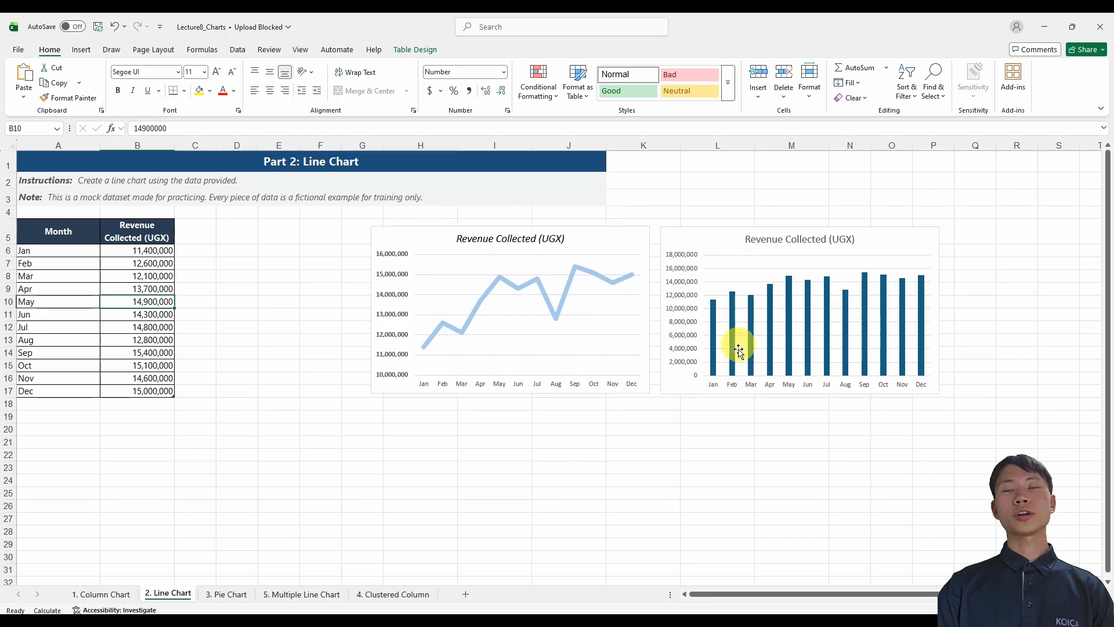
left_click(896, 242)
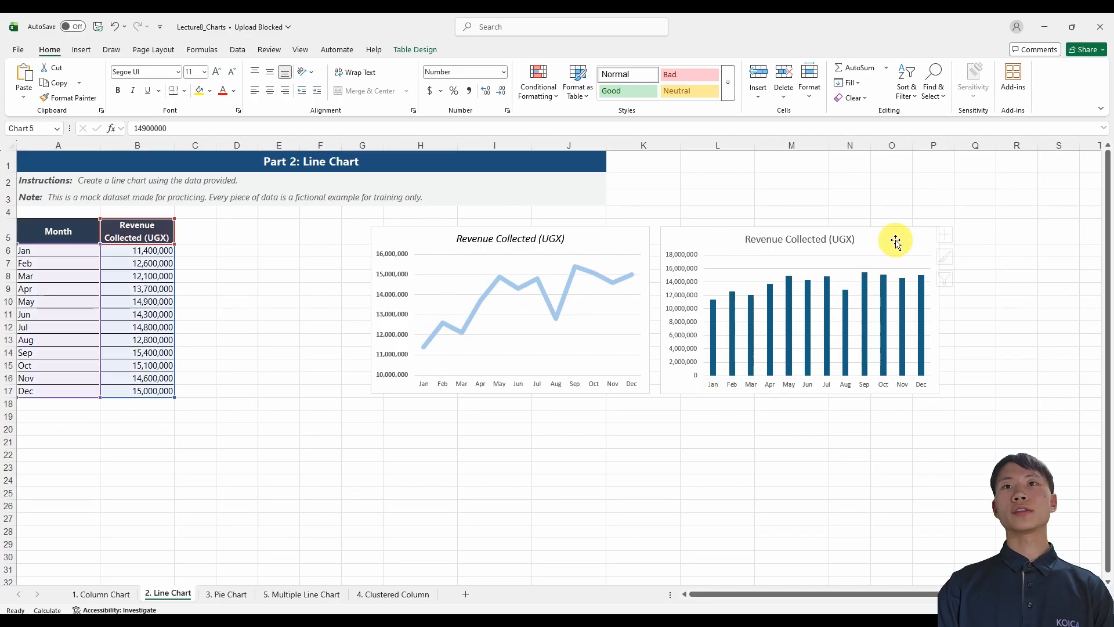
left_click(649, 423)
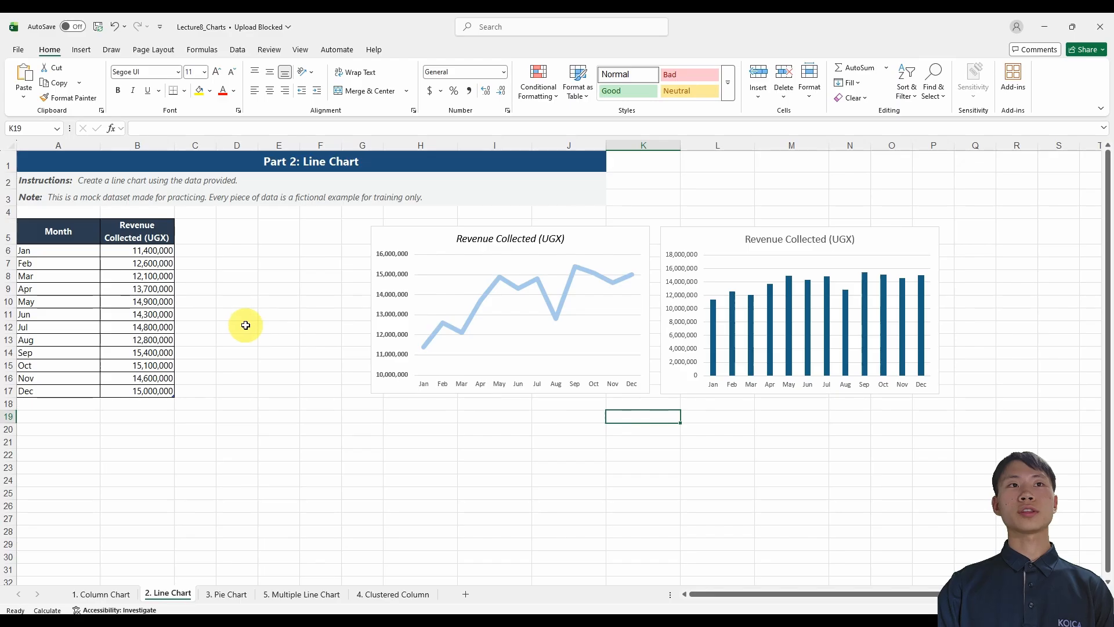
Set the saved Chart1 template as the default chart type and insert a chart from it for the revenue table.
left_click(141, 314)
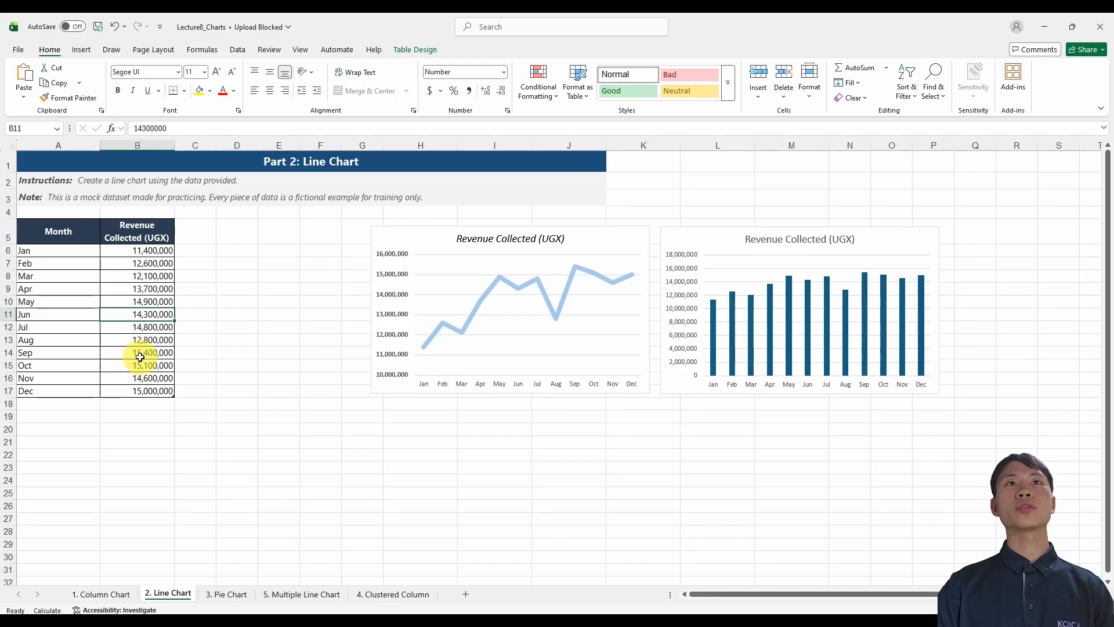
left_click(81, 49)
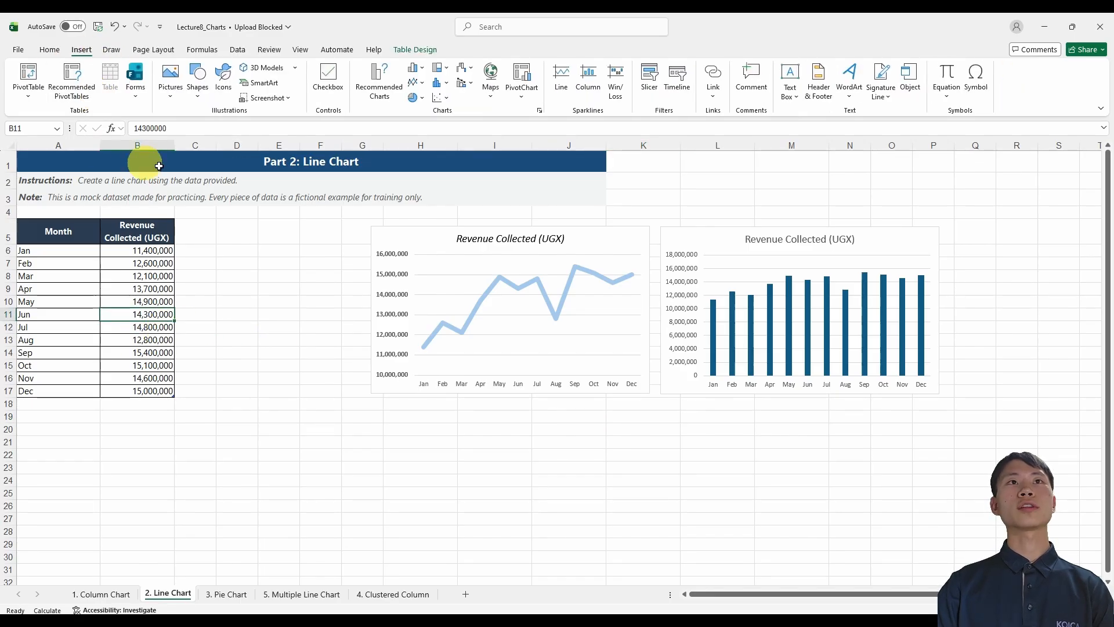
left_click(373, 88)
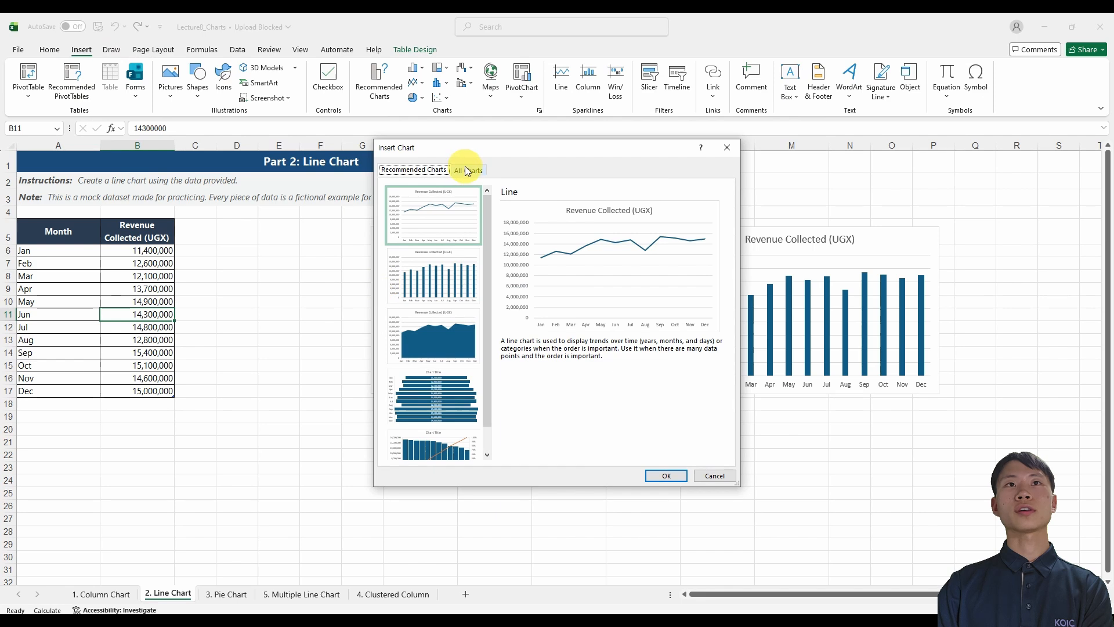
left_click(467, 170)
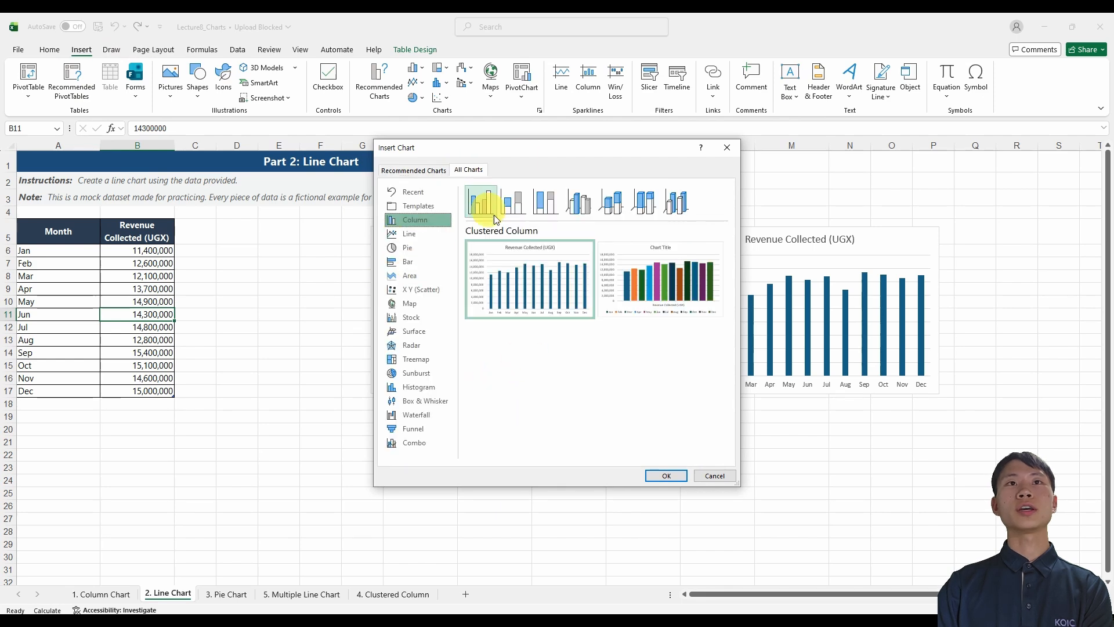
right_click(555, 208)
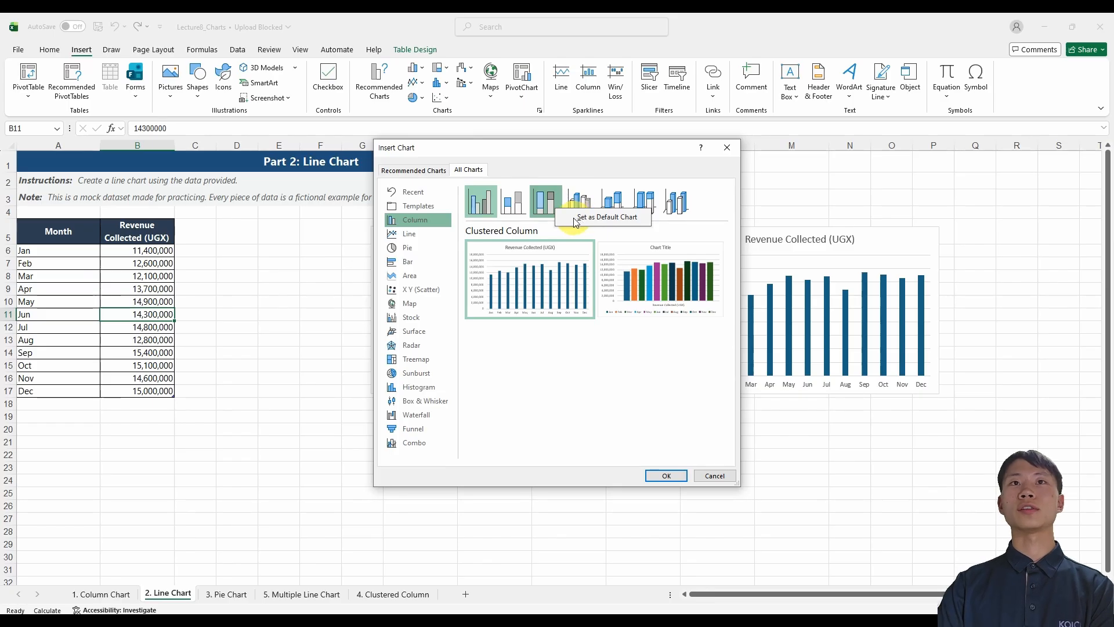
left_click(429, 208)
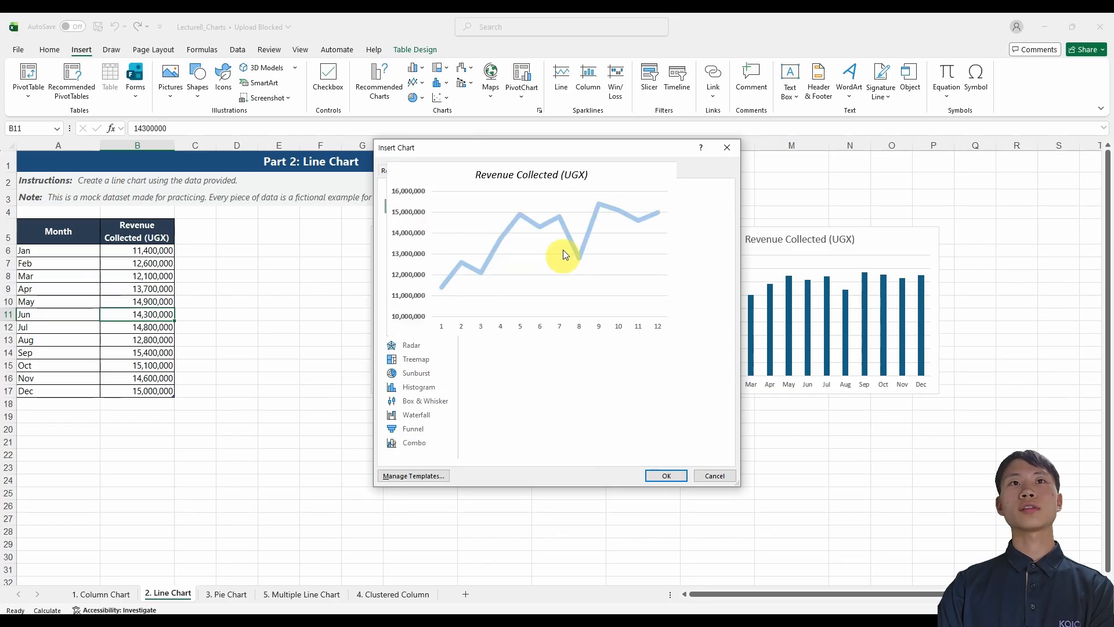
right_click(556, 240)
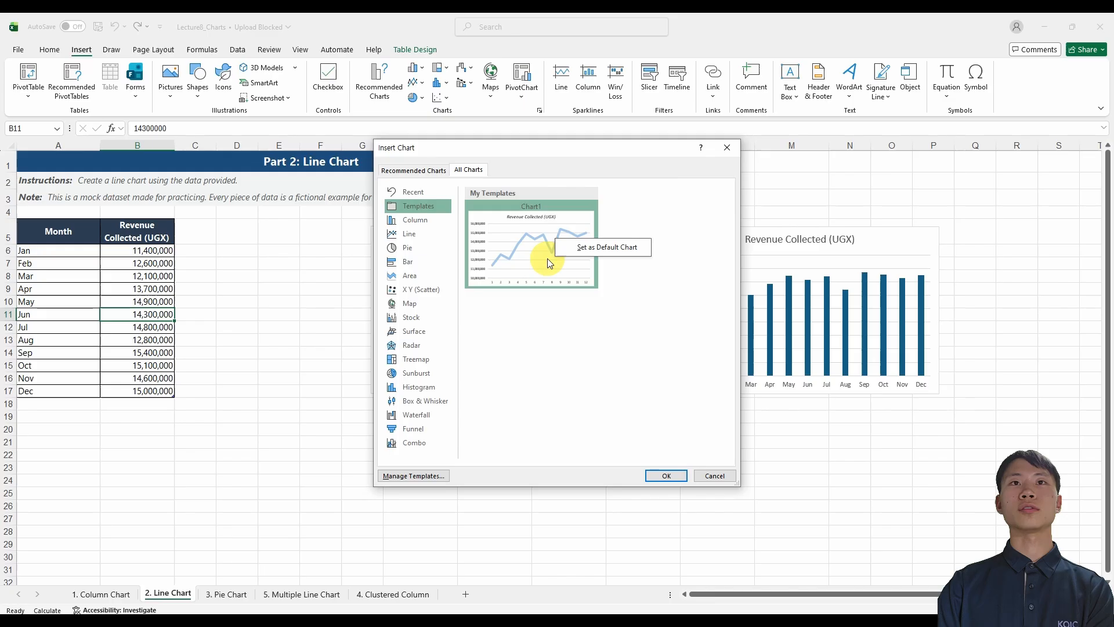
left_click(610, 247)
left_click(666, 476)
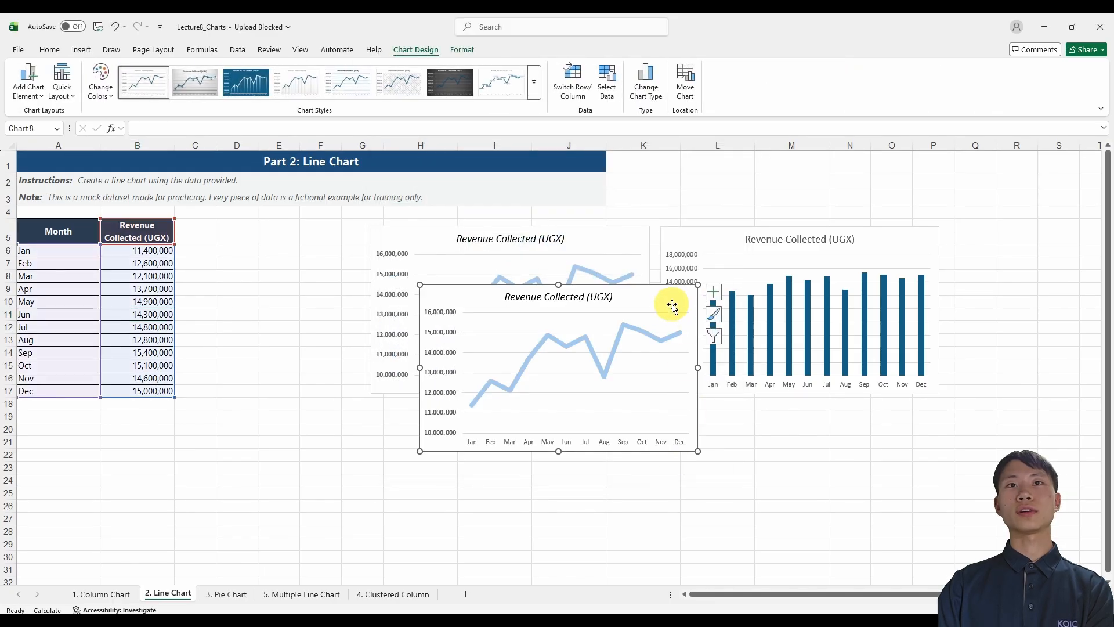
Delete the extra line chart overlapping the two existing charts.
left_click_drag(669, 301, 671, 348)
key("Delete")
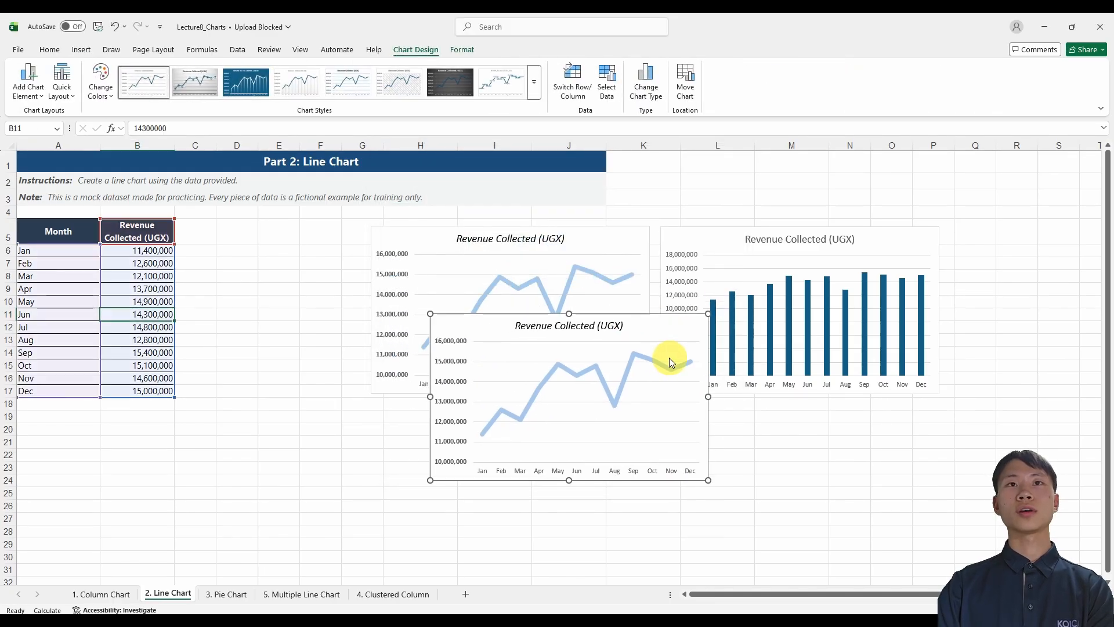
Create a chart of the monthly revenue table on its own new chart sheet, using the default chart type.
left_click(81, 301)
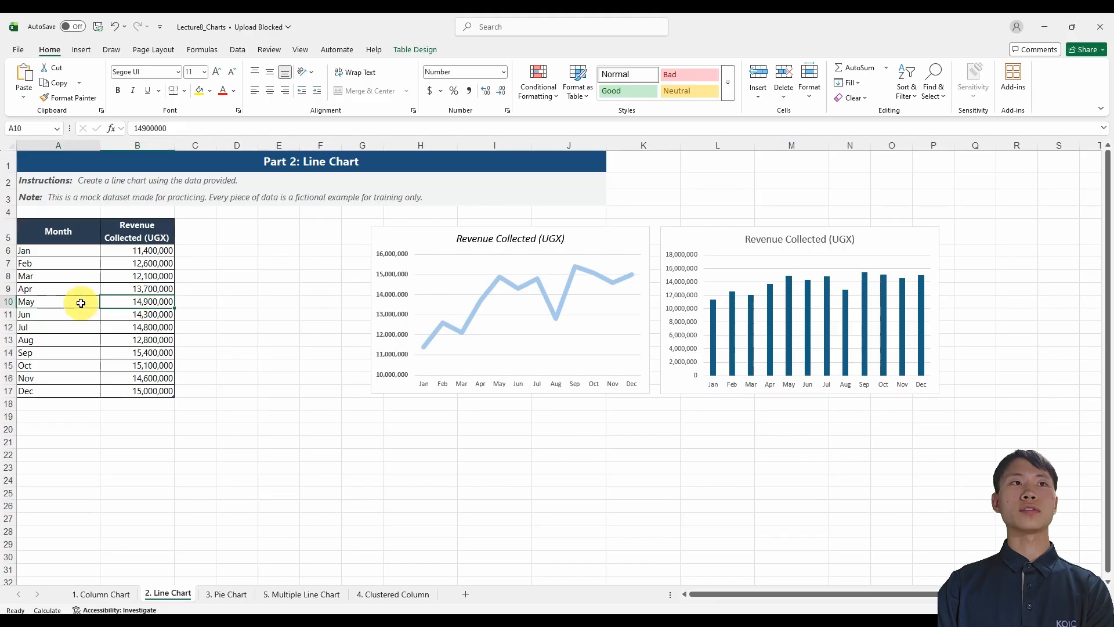
left_click(124, 305)
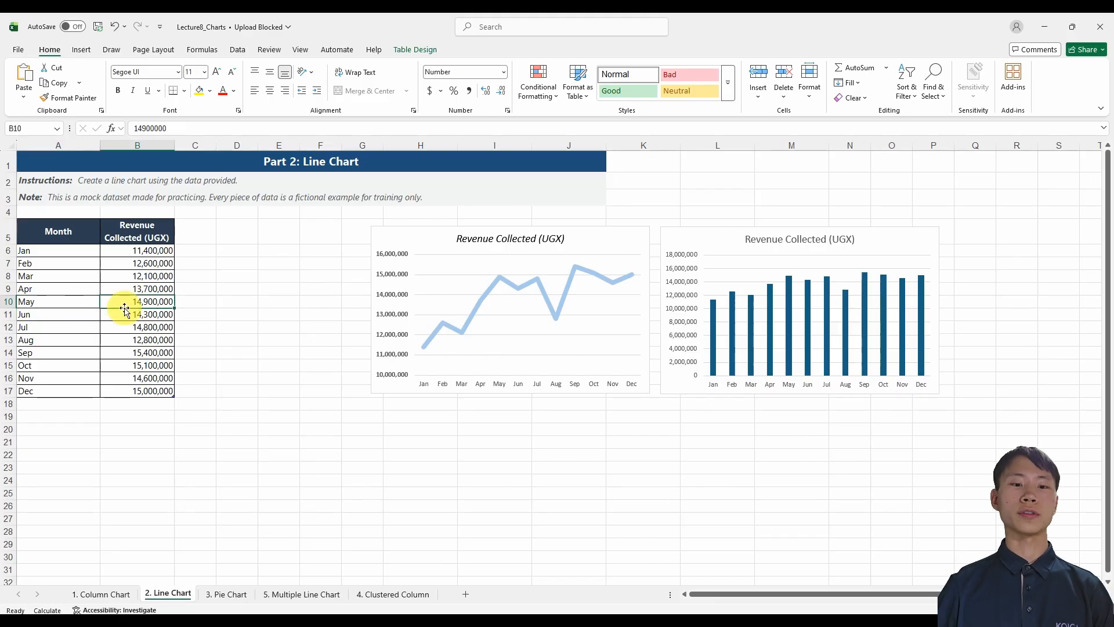
left_click(142, 288)
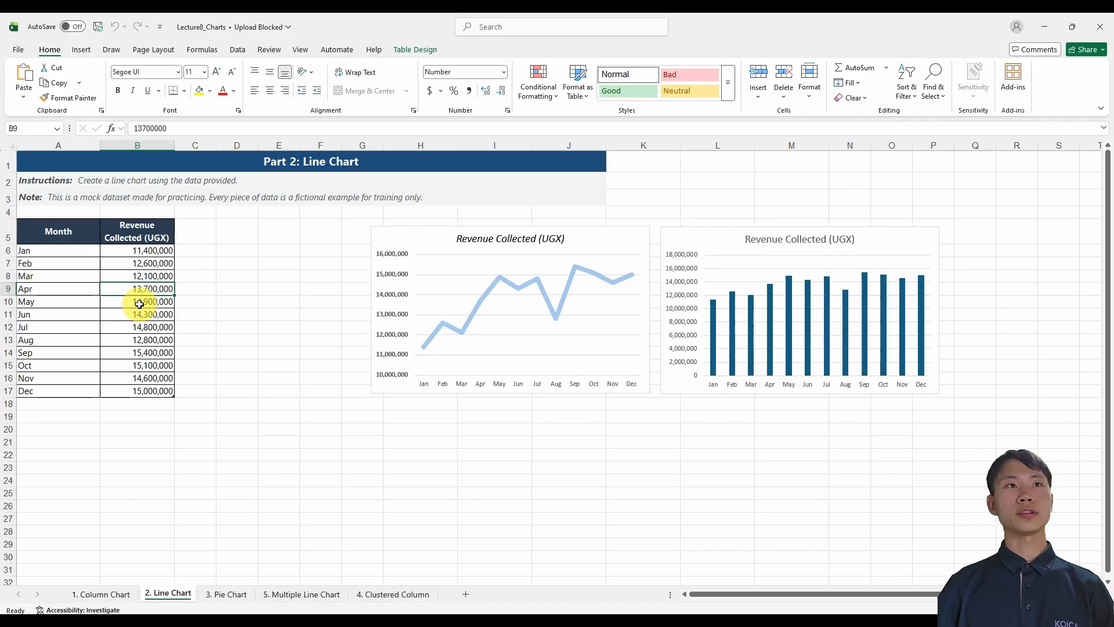
key("F11")
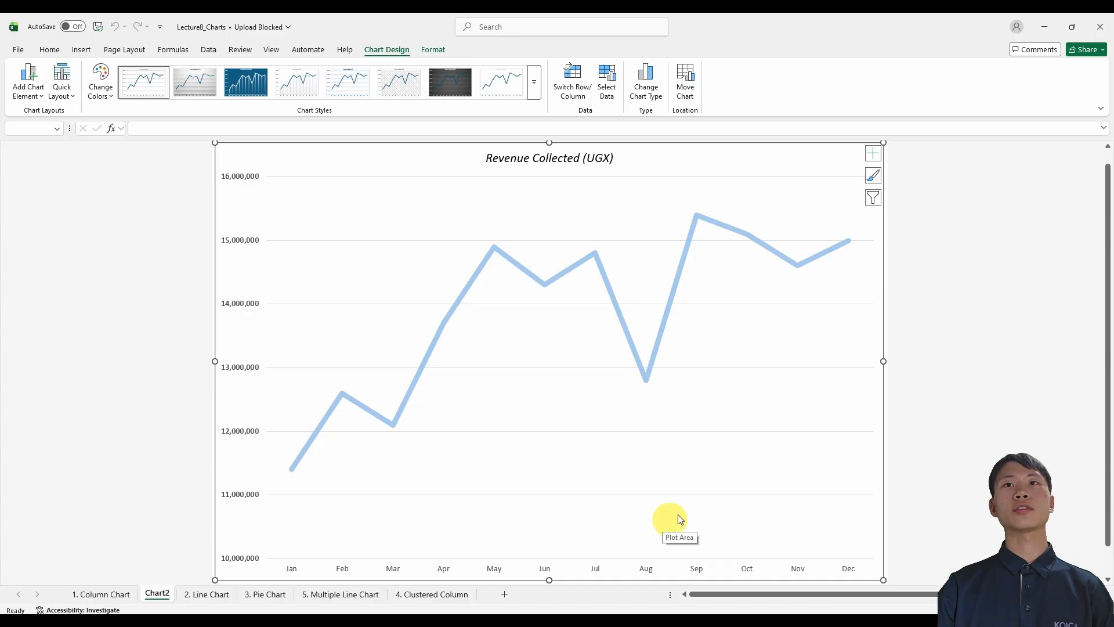
Move the chart from its chart sheet into the 2. Line Chart sheet as an object and place it below the two existing charts.
left_click(928, 429)
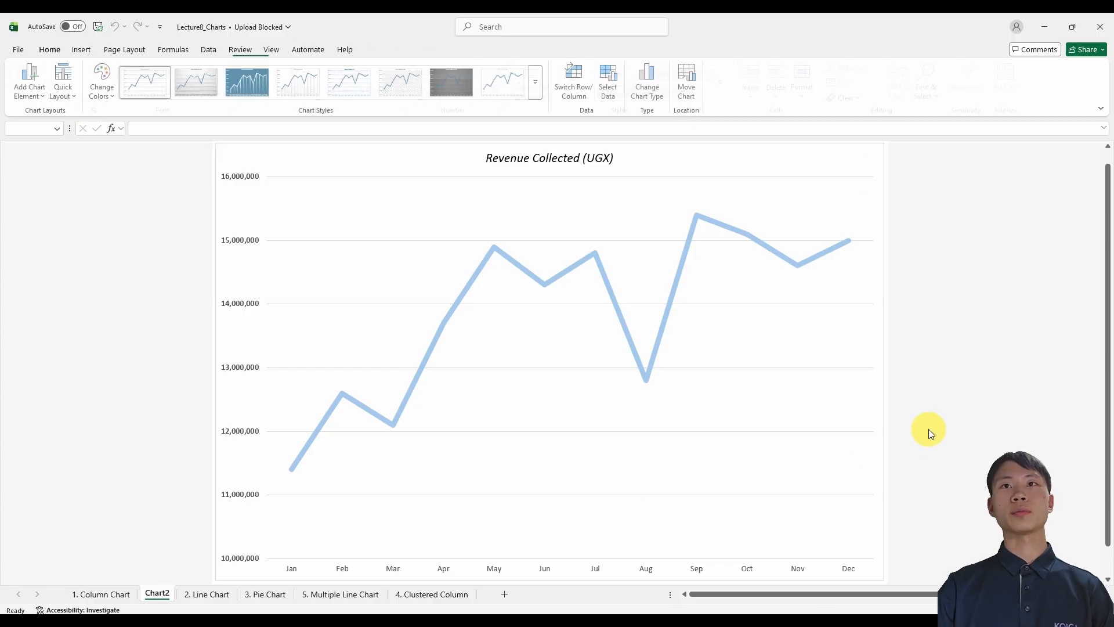
left_click(762, 390)
left_click(834, 165)
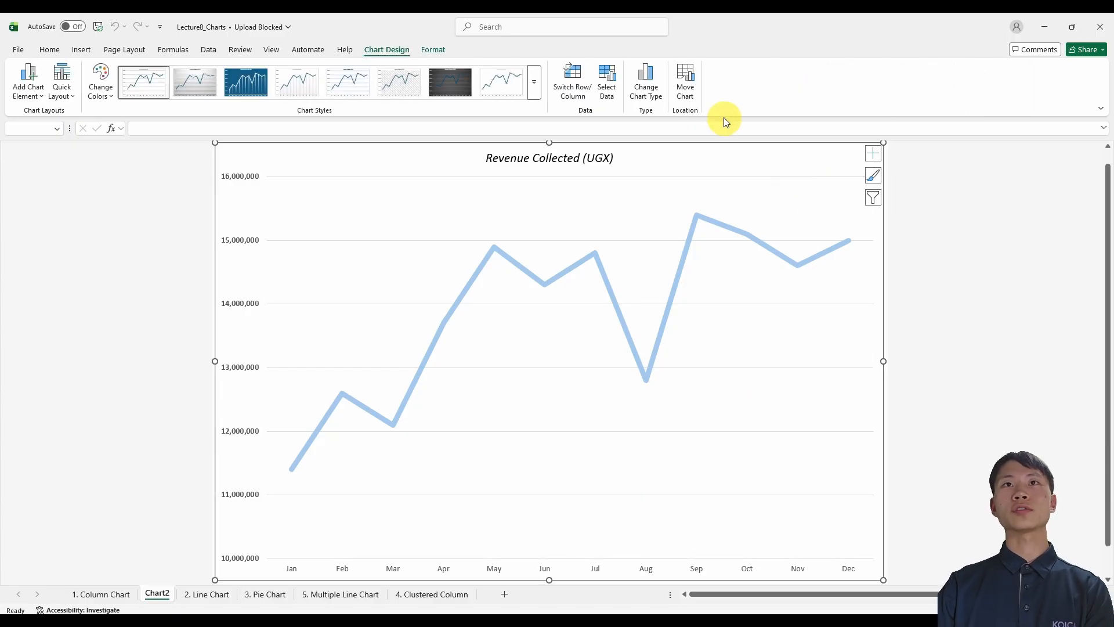
left_click(685, 86)
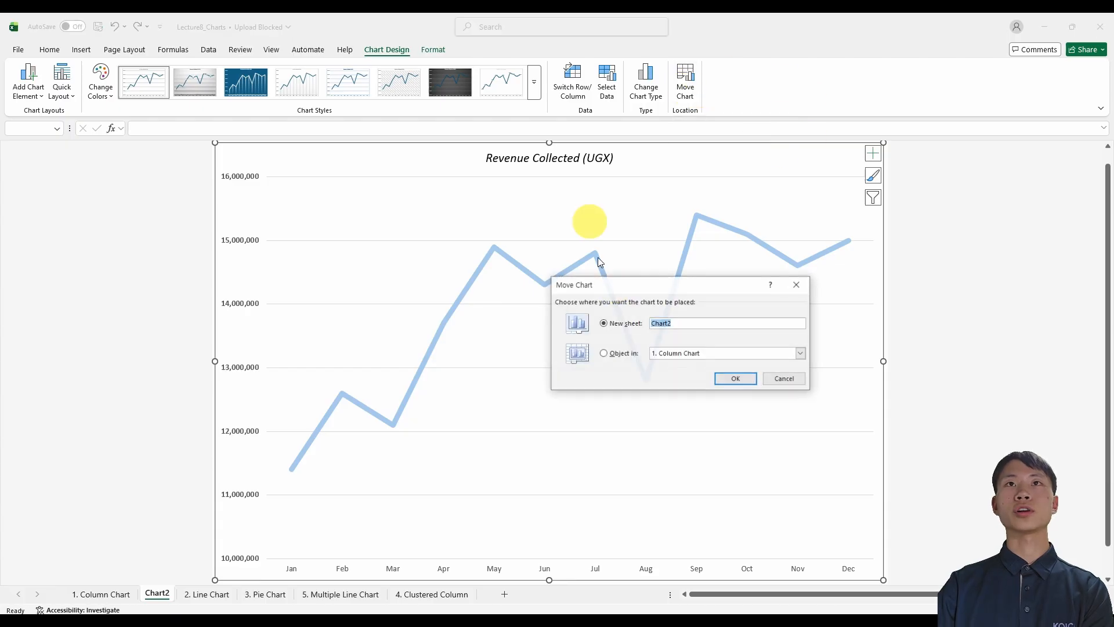
left_click(603, 353)
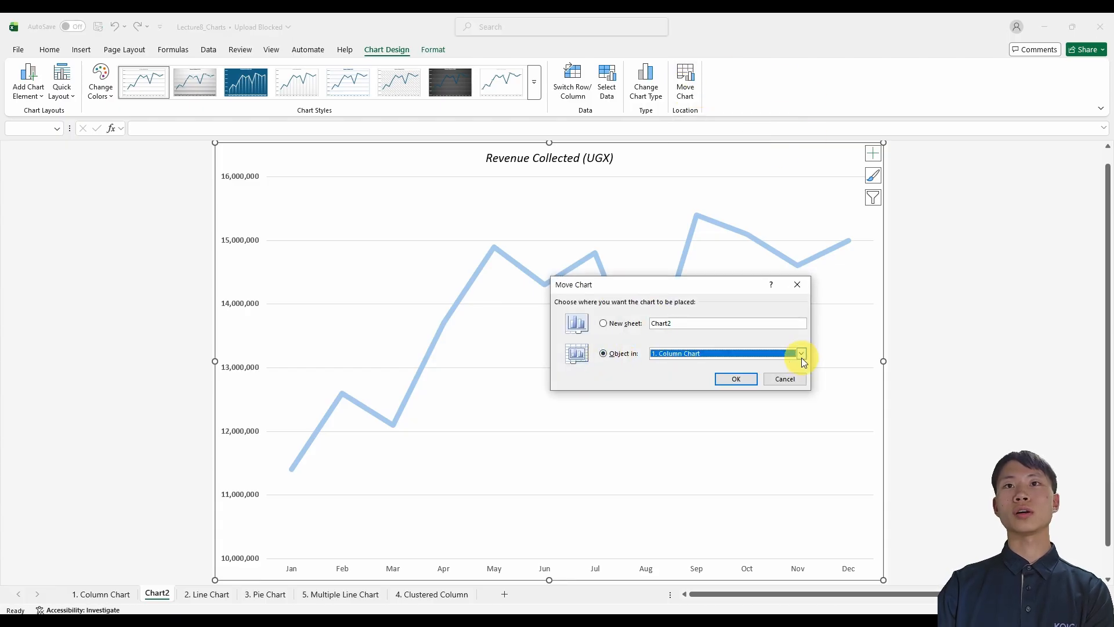
left_click(801, 354)
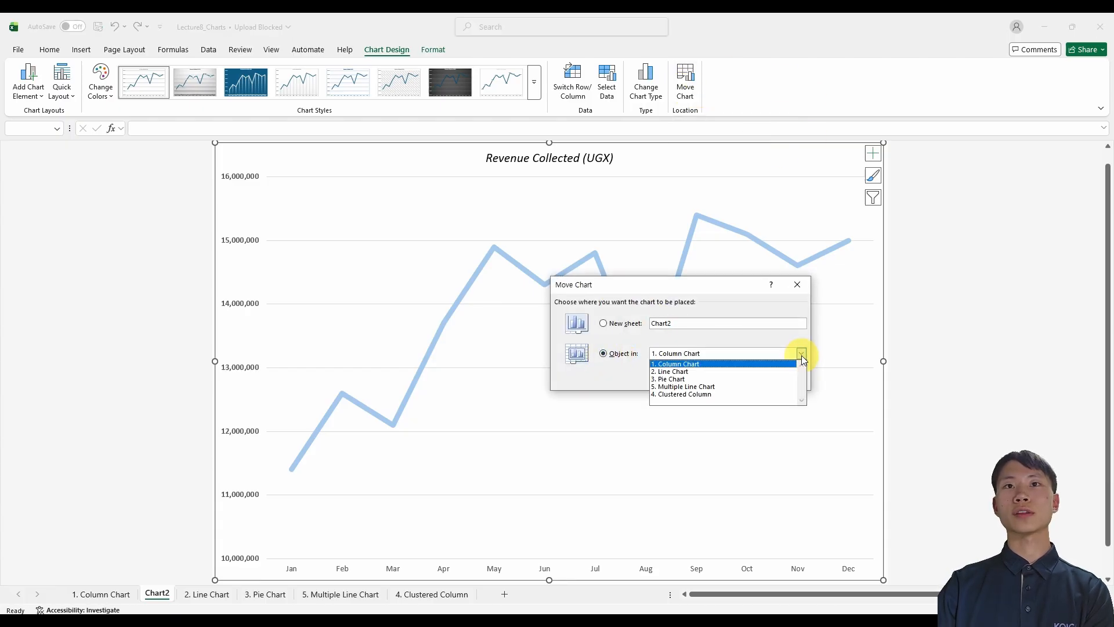
left_click(739, 372)
left_click(734, 379)
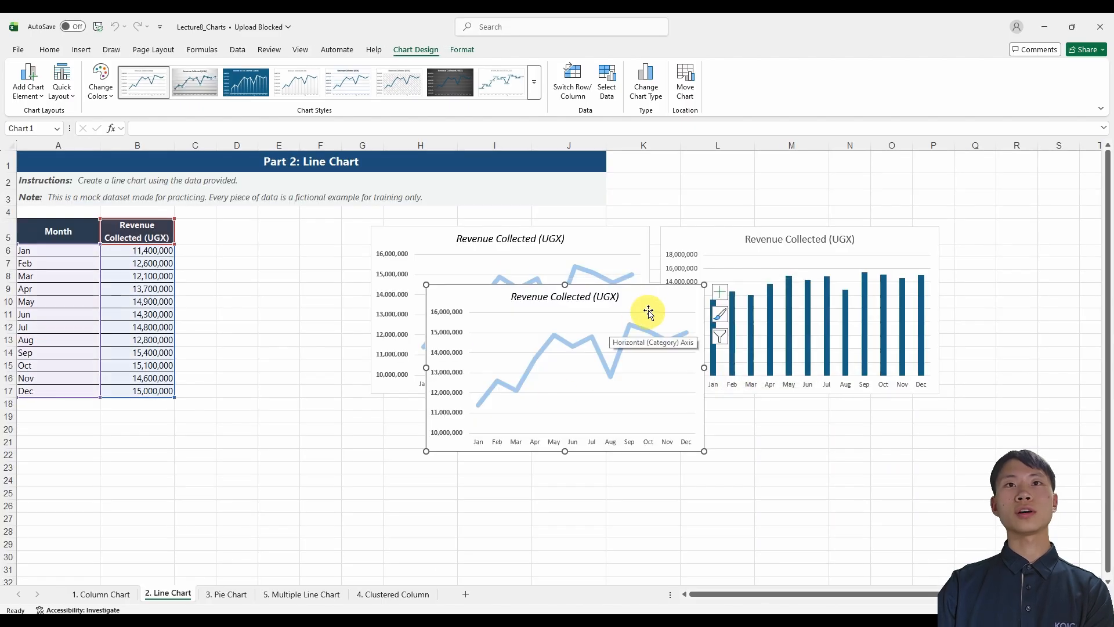
left_click_drag(650, 298, 721, 410)
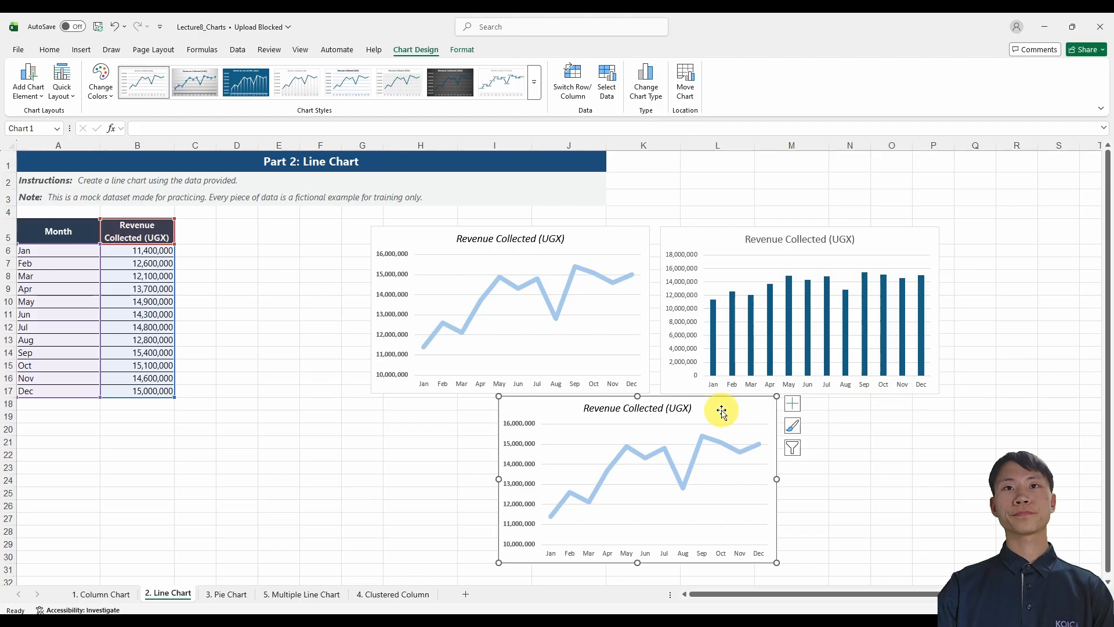
Go to the 3. Pie Chart sheet and examine the age group table's headers, participant values and total row.
key("ctrl+Page_Down")
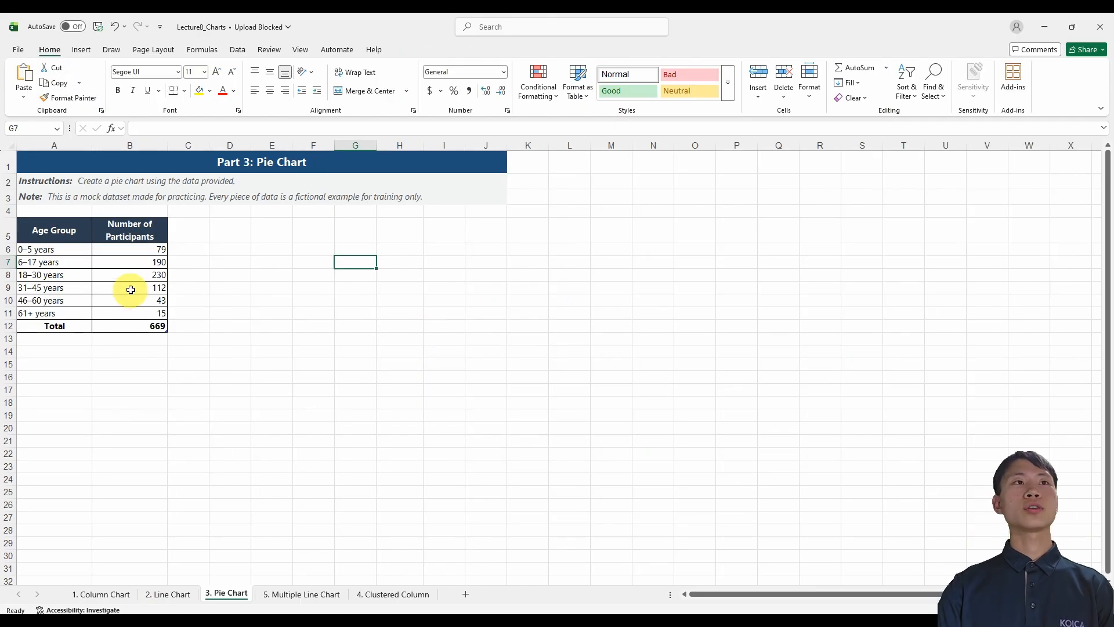
left_click(62, 241)
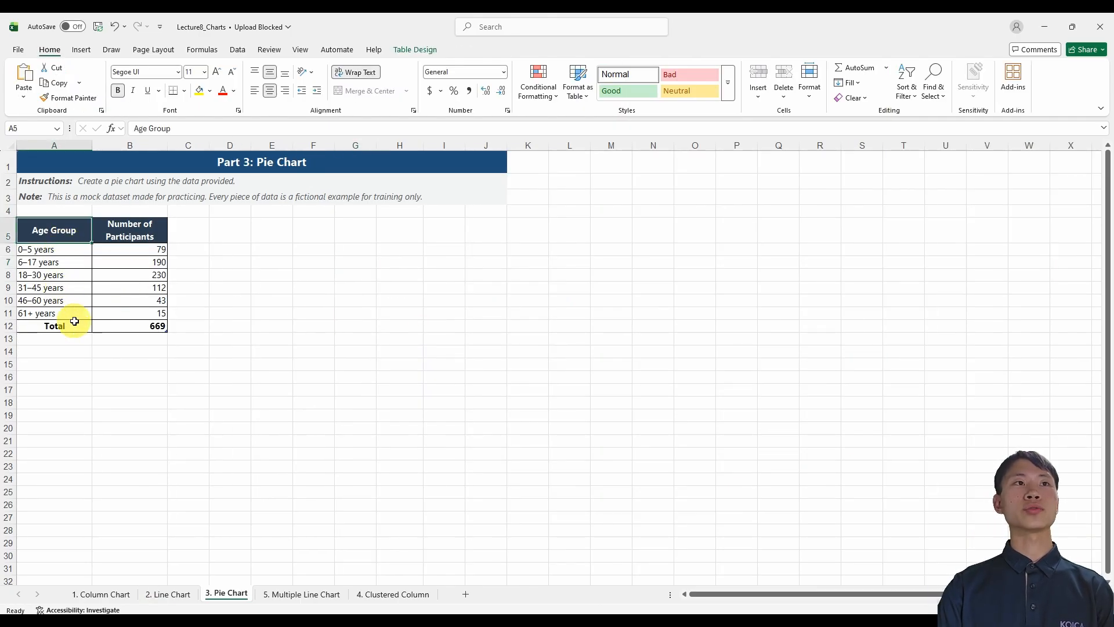
left_click(129, 230)
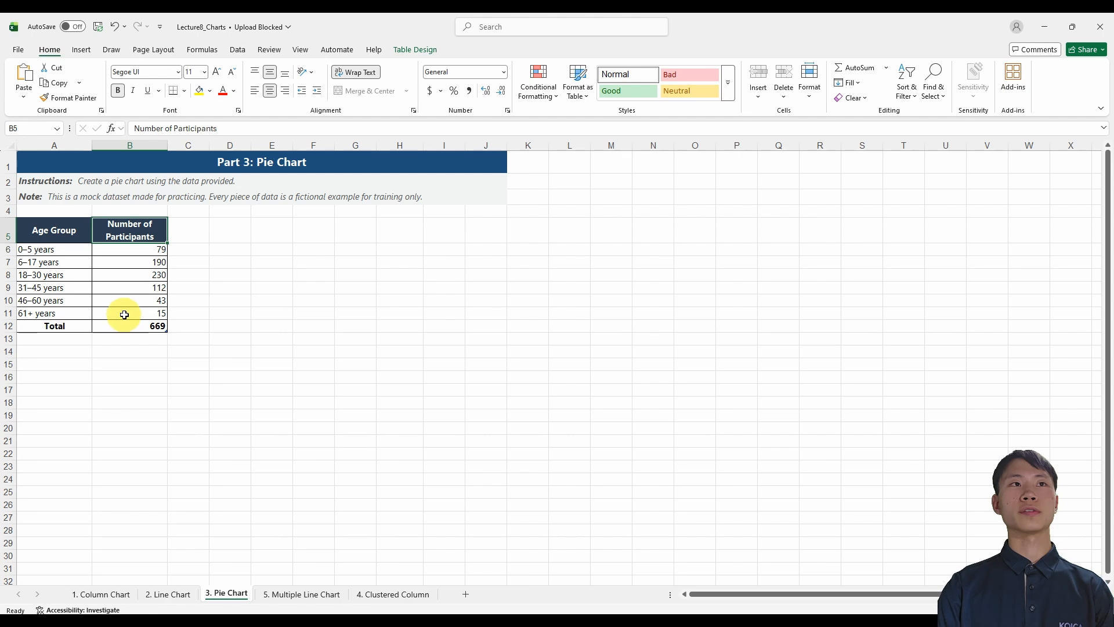
left_click(62, 325)
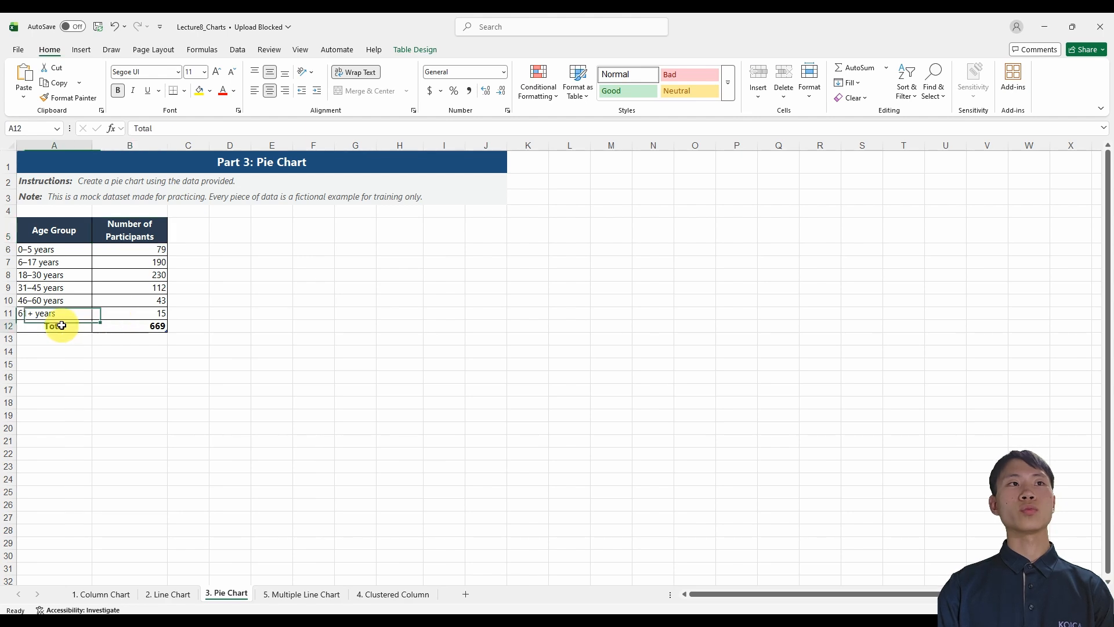
left_click(124, 329)
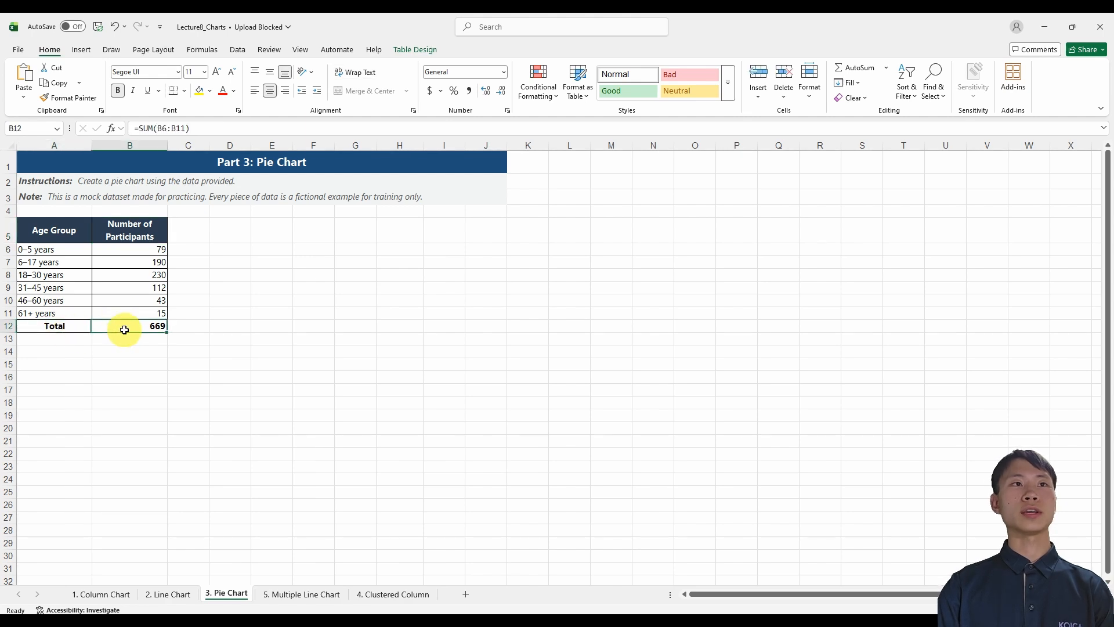
left_click(67, 239)
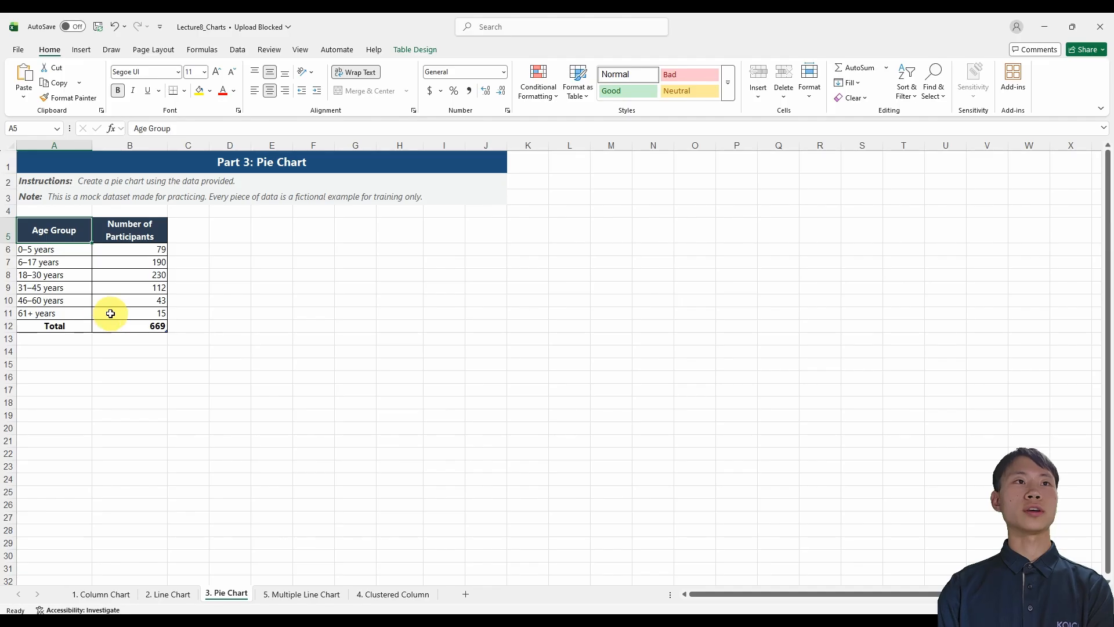
left_click(79, 251)
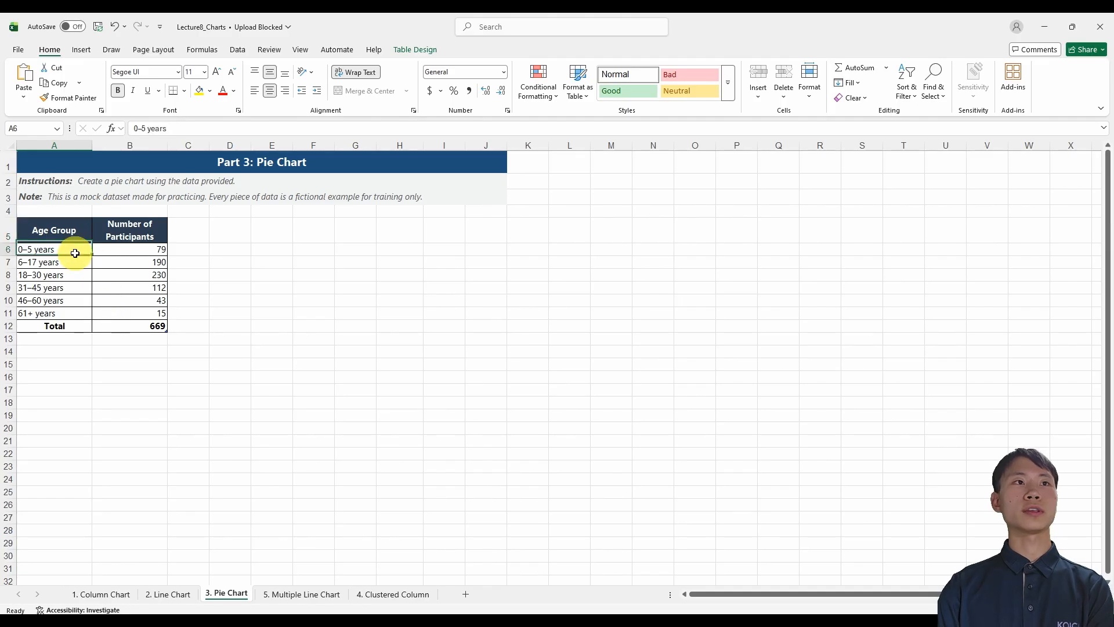
left_click(120, 252)
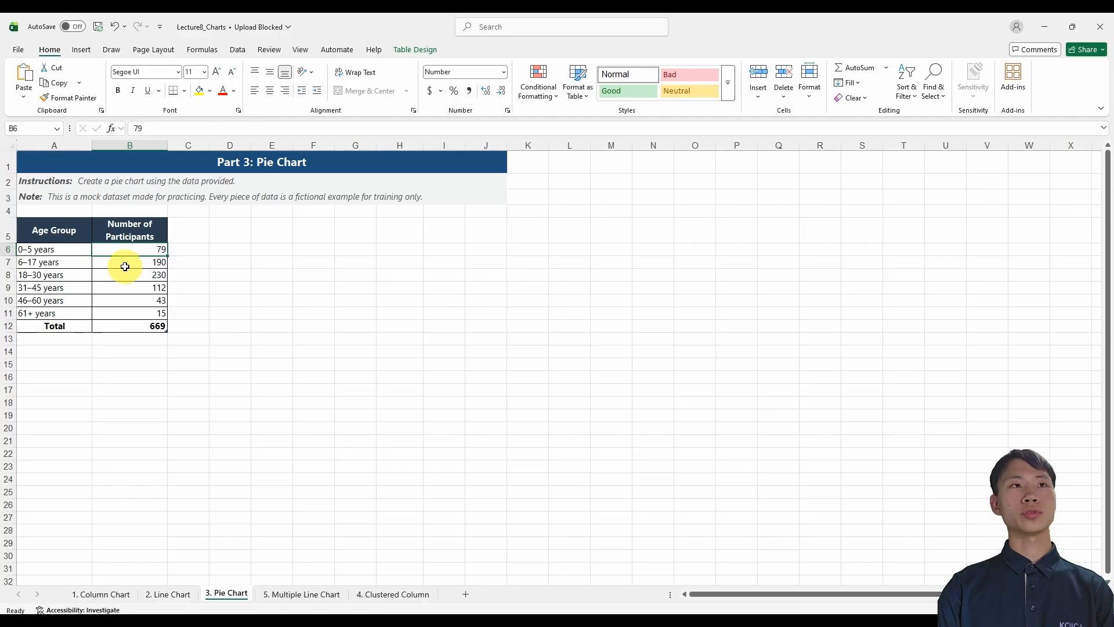
left_click(131, 325)
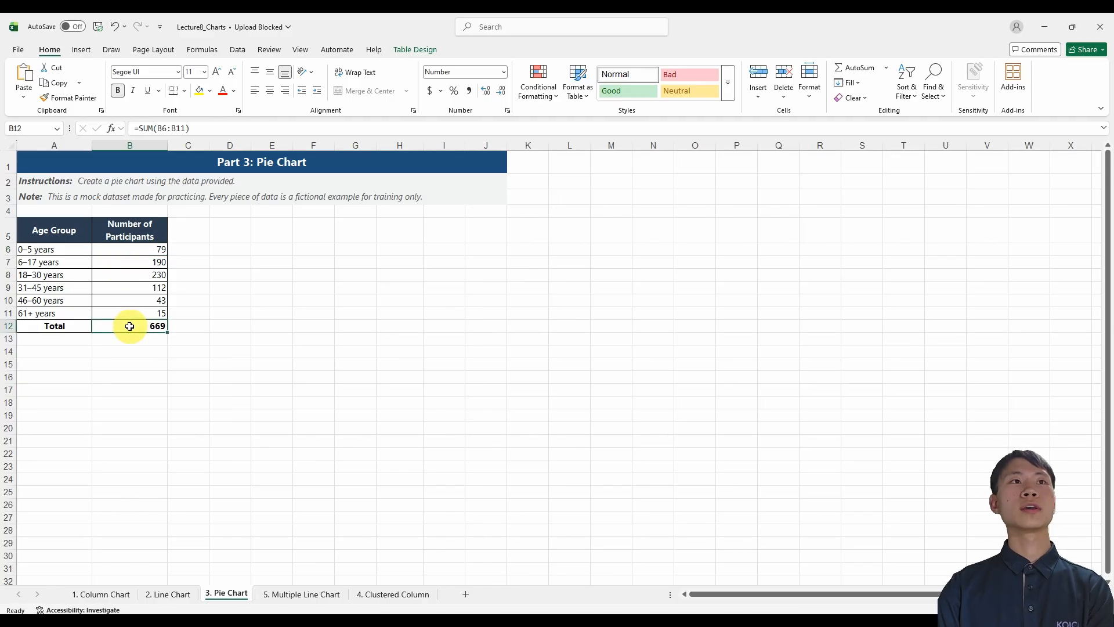
left_click(60, 233)
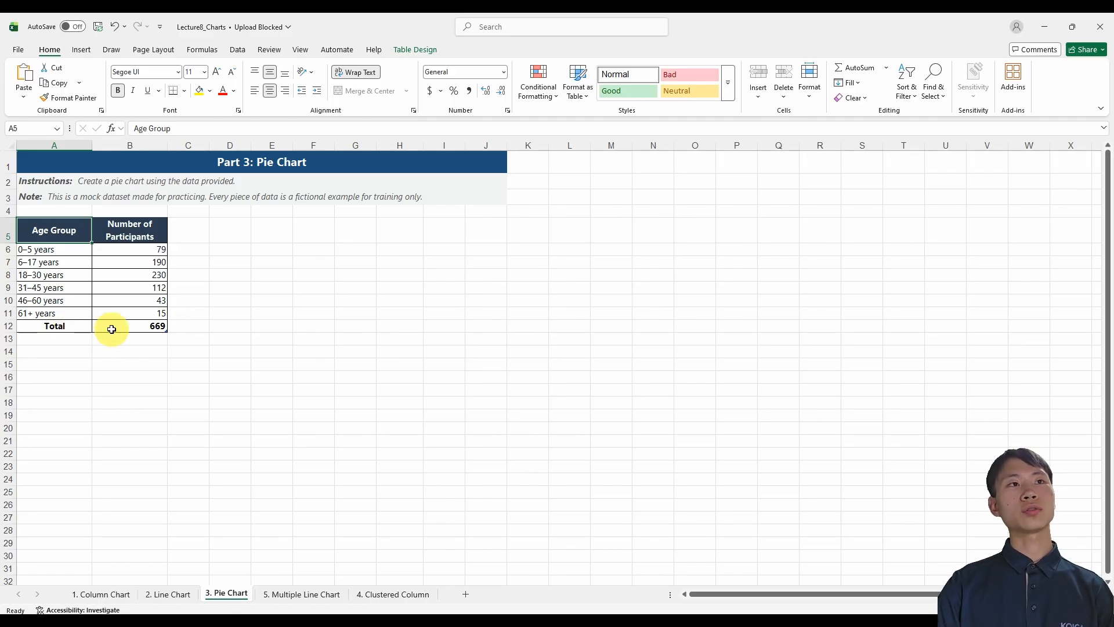
Insert a 2-D pie chart from A5:B11, leaving out the Total row, and place it beside the age group table.
left_click_drag(72, 237, 147, 314)
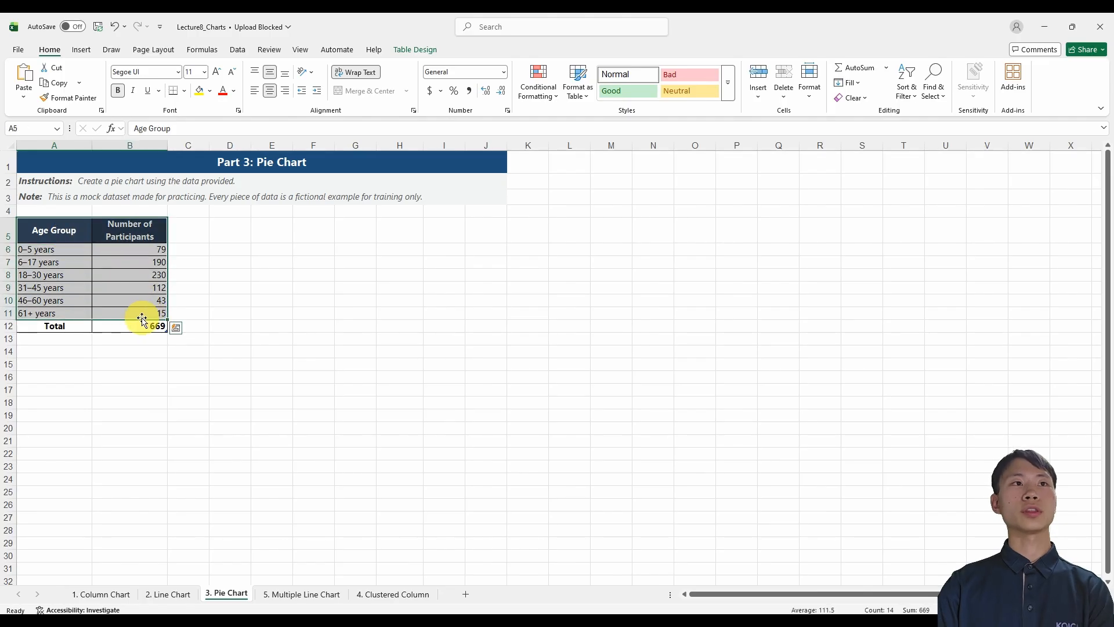
left_click(81, 49)
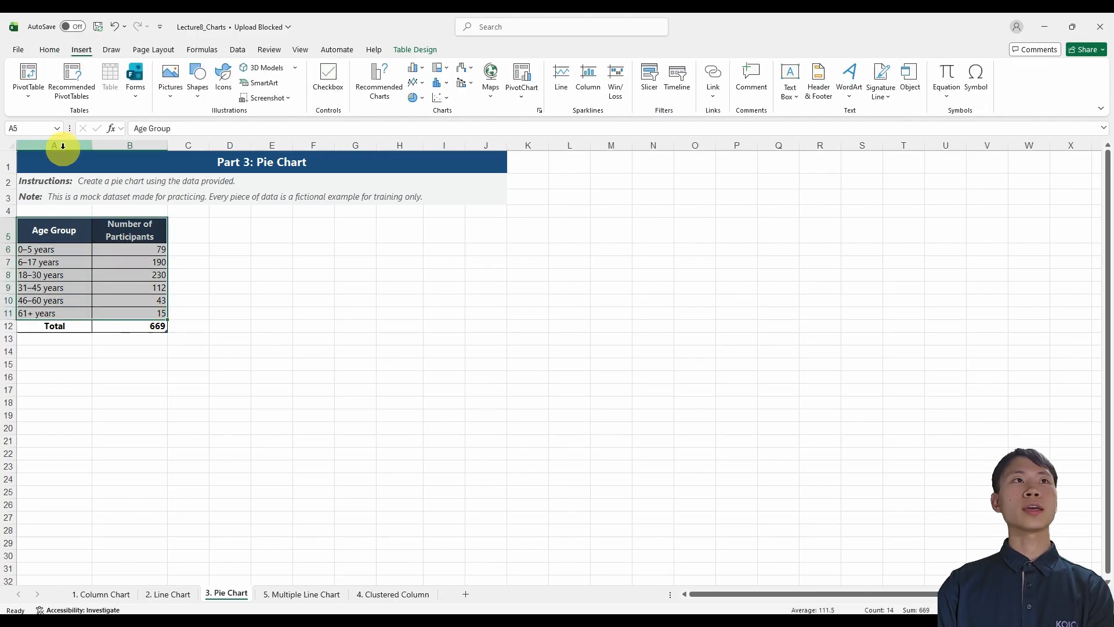
left_click(424, 102)
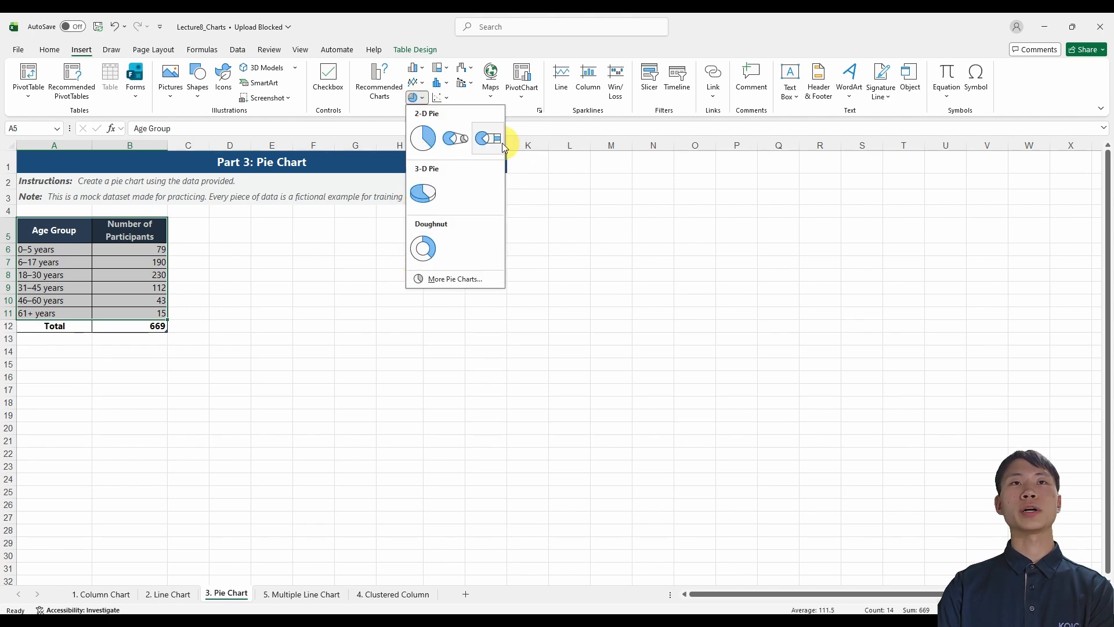
left_click(429, 144)
left_click_drag(661, 308, 455, 260)
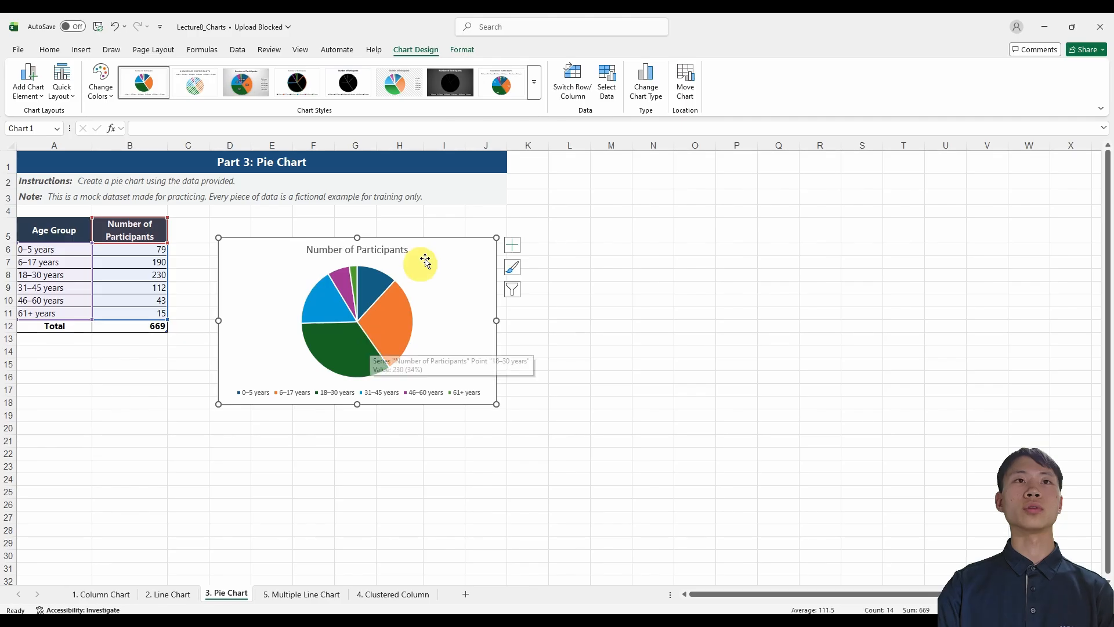
left_click_drag(438, 251, 475, 233)
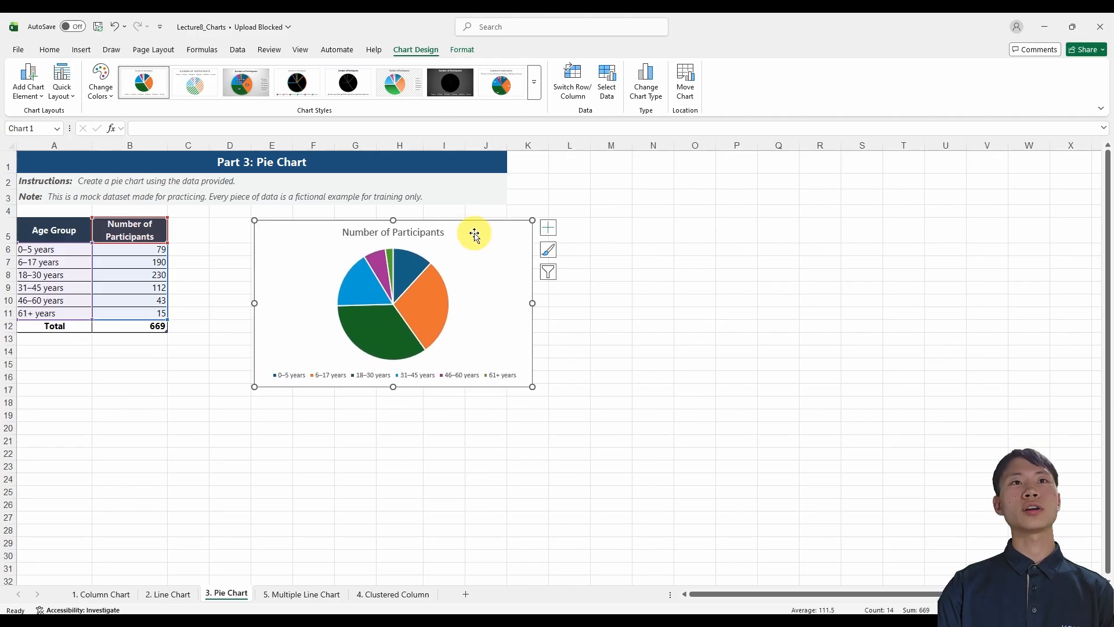
Apply the first quick layout, with category name and percentage labels, to the pie chart and shift the chart slightly closer to the table.
left_click(423, 313)
left_click(485, 284)
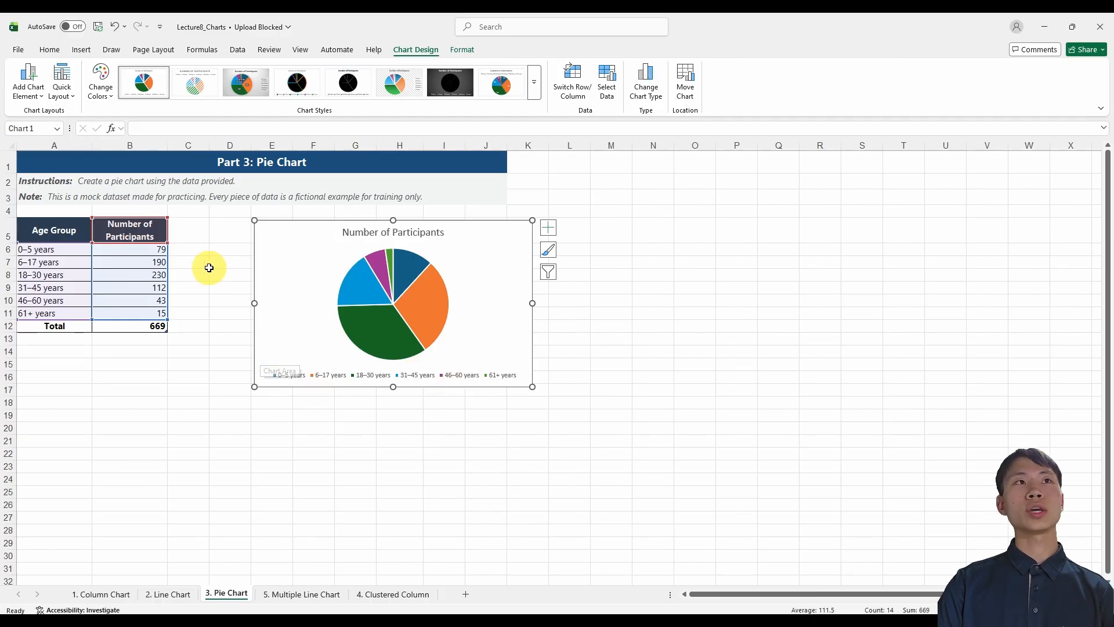
left_click(65, 93)
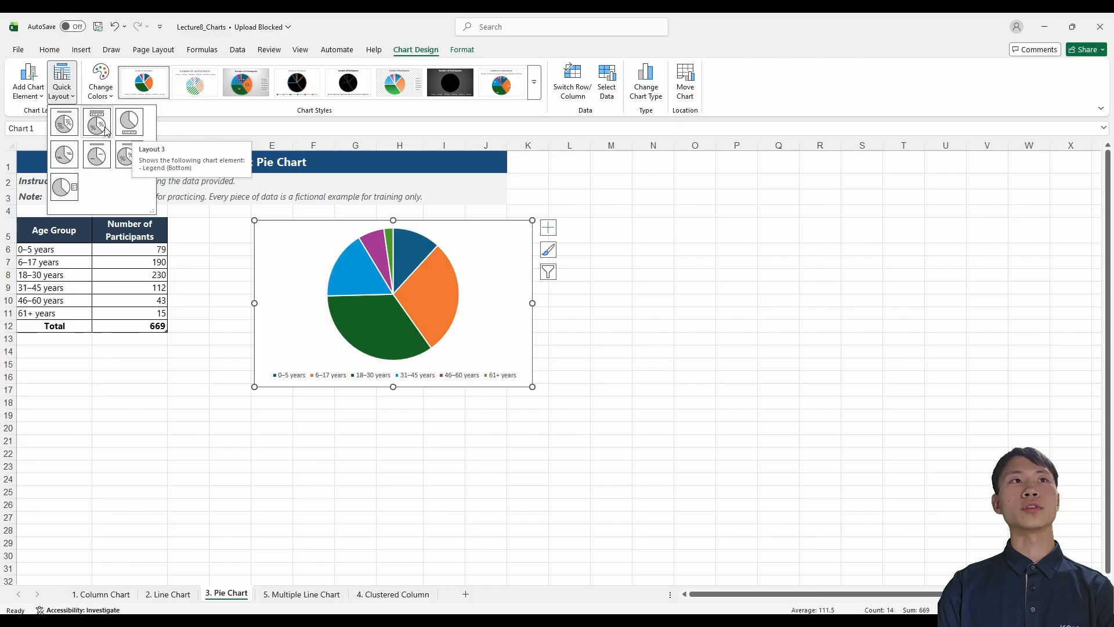
left_click(68, 124)
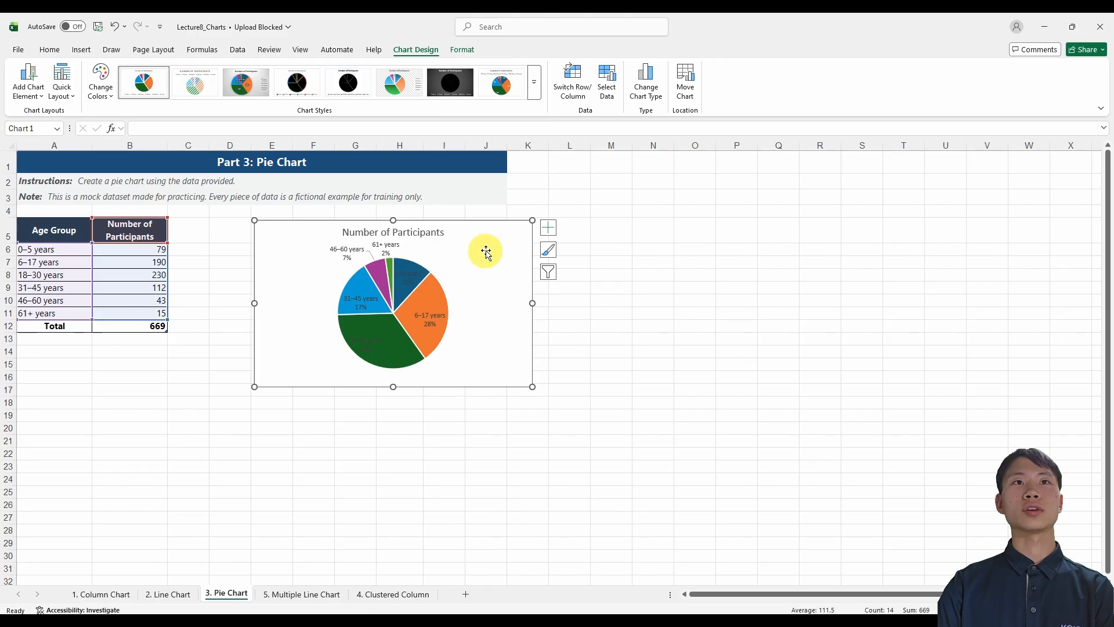
left_click_drag(486, 252, 444, 237)
Pull the 6–17 years slice slightly out of the pie.
left_click(385, 301)
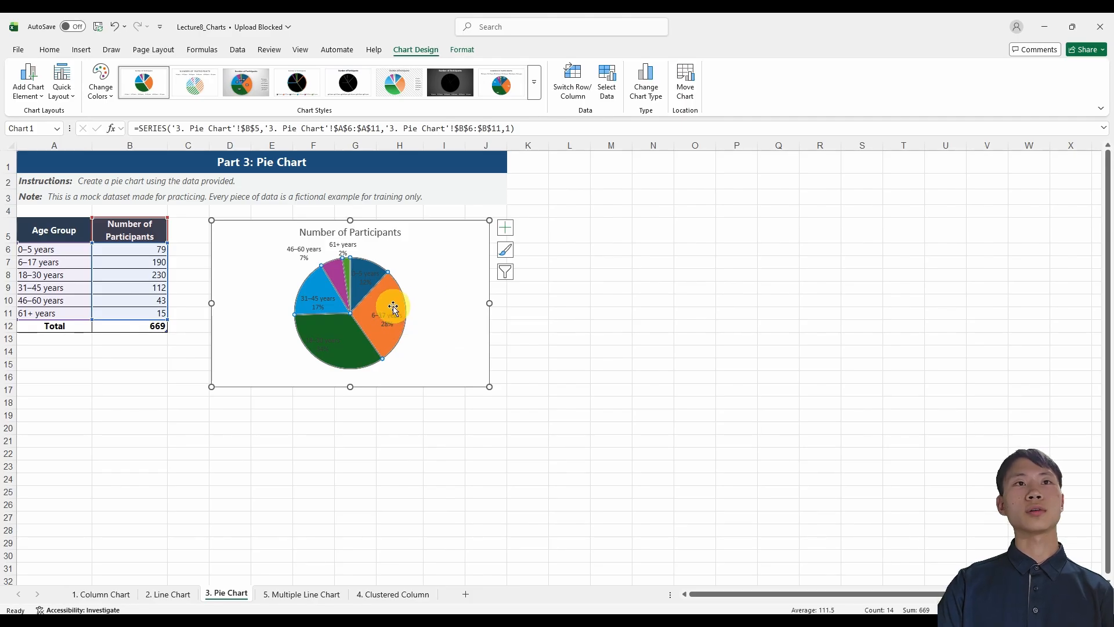
left_click(393, 302)
left_click_drag(393, 303, 401, 307)
left_click(431, 296)
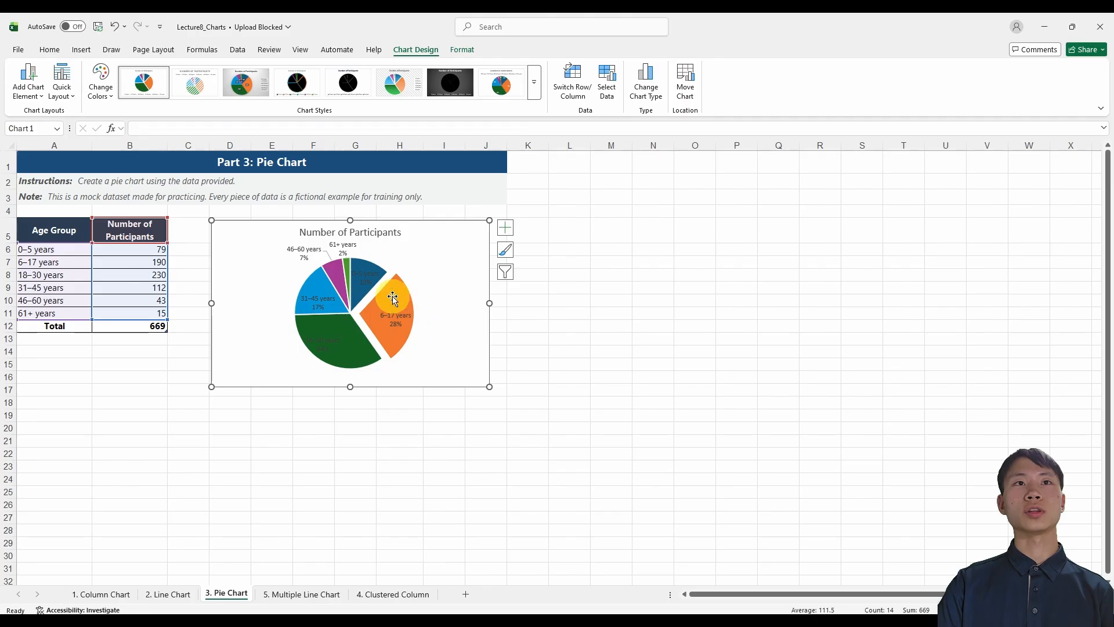
Shift the pie's plot area slightly up and left inside the chart and enlarge it toward the chart title.
left_click(313, 278)
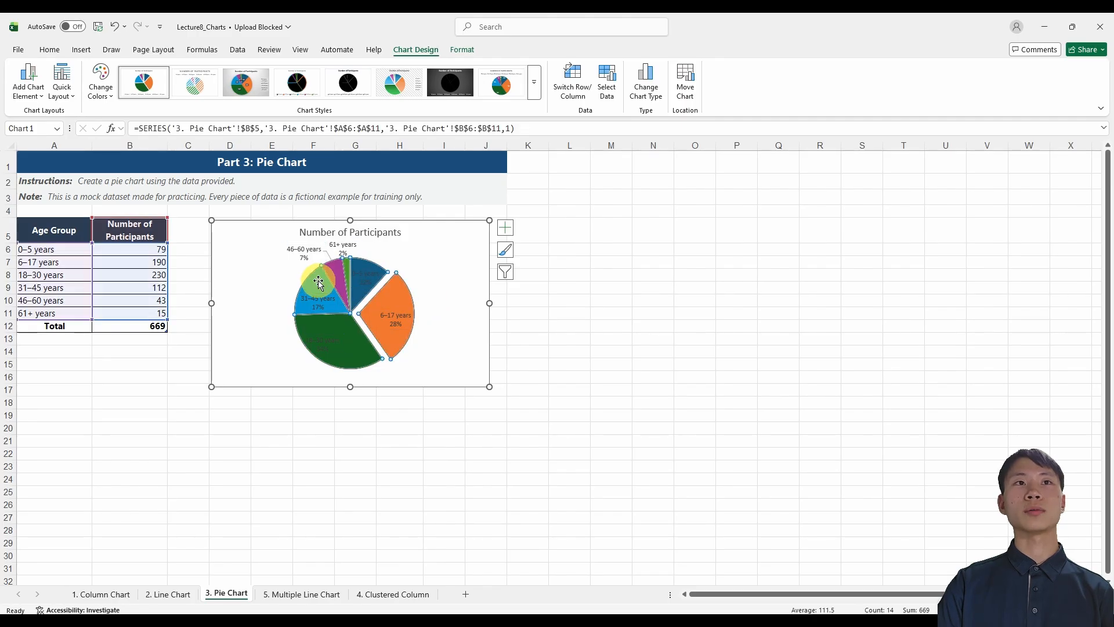
left_click_drag(311, 276, 305, 273)
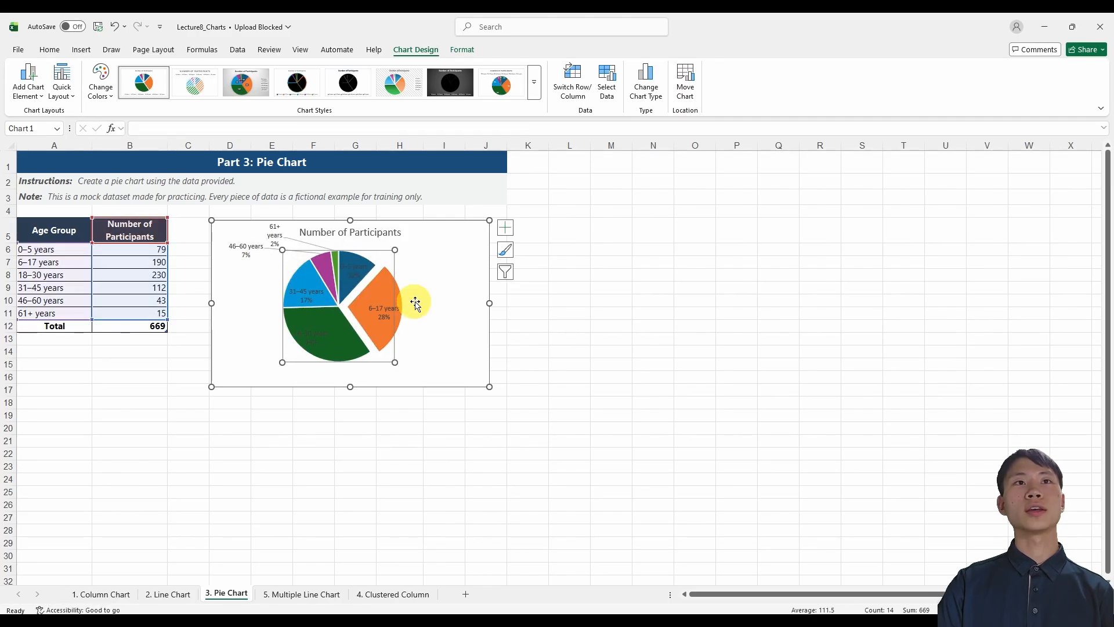
left_click_drag(408, 245, 416, 238)
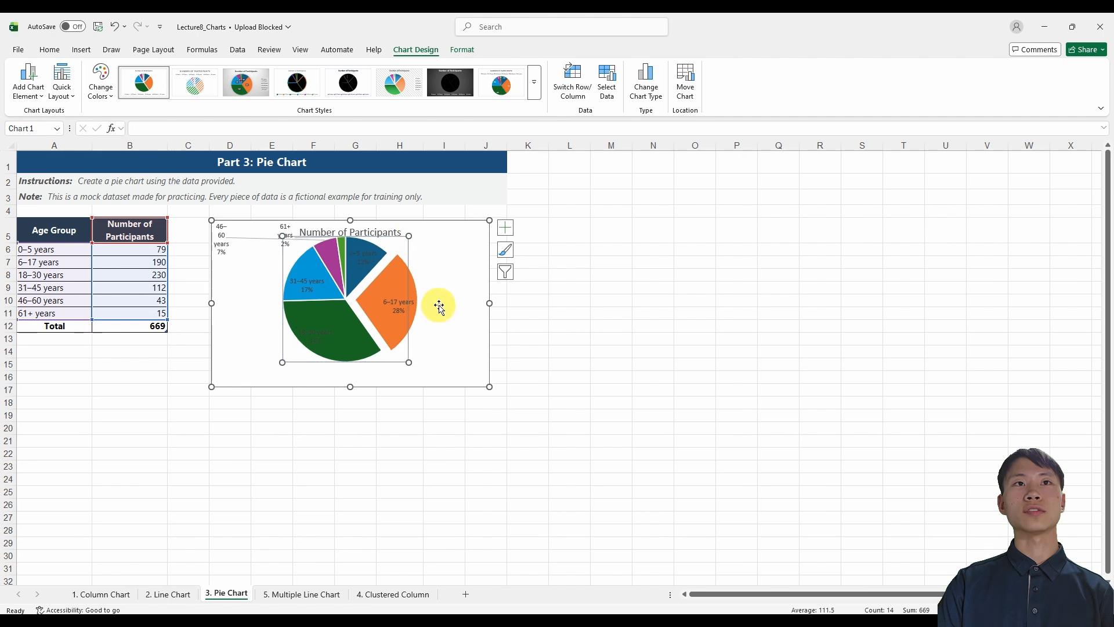
left_click(444, 308)
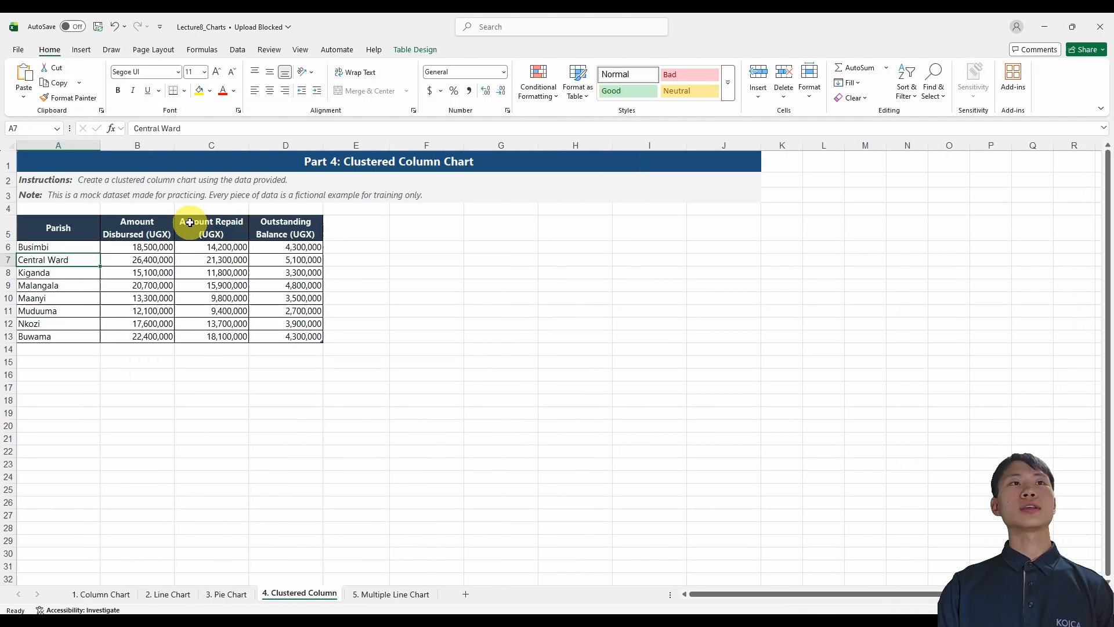
Insert a 2-D clustered column chart from the parish table on the 4. Clustered Column sheet and place it beside the table.
left_click(170, 225)
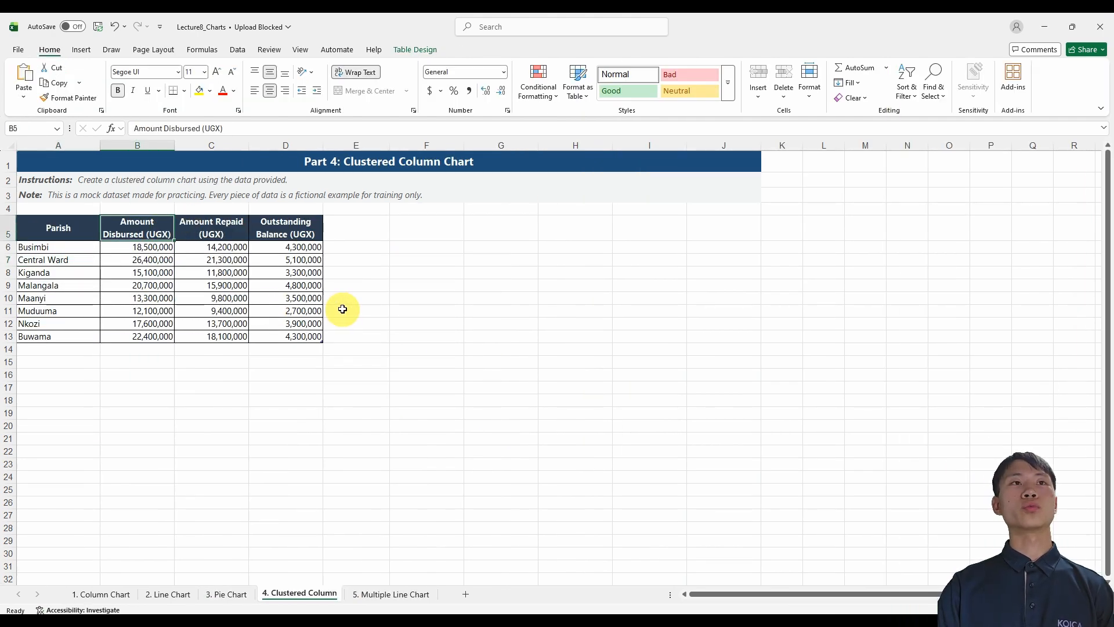
left_click(211, 231)
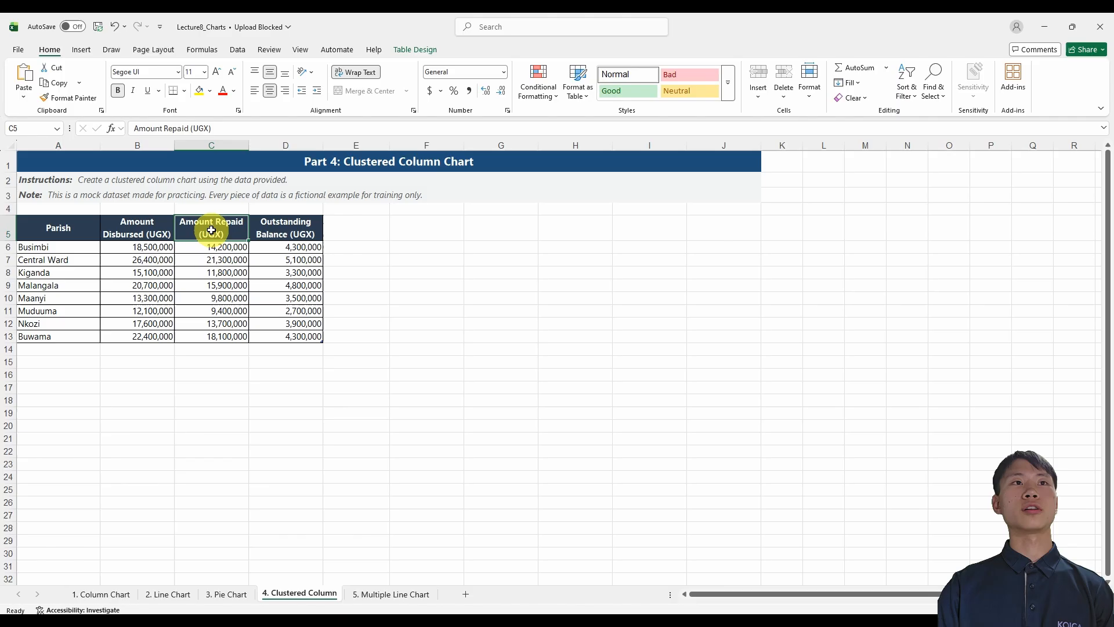
left_click(293, 229)
left_click(146, 235)
left_click(157, 248)
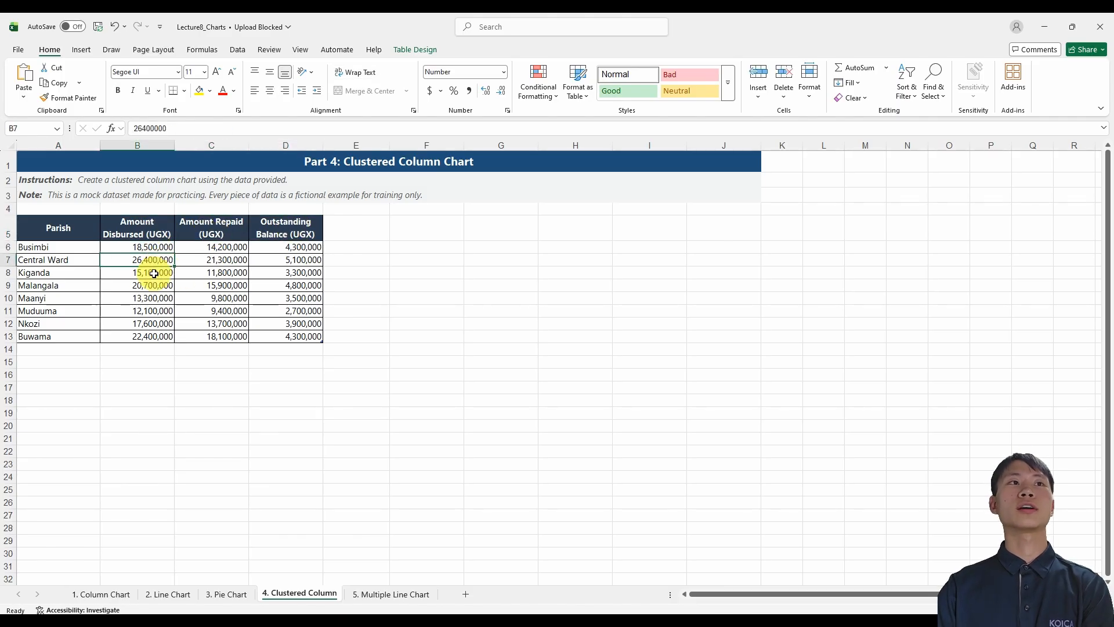
left_click(78, 249)
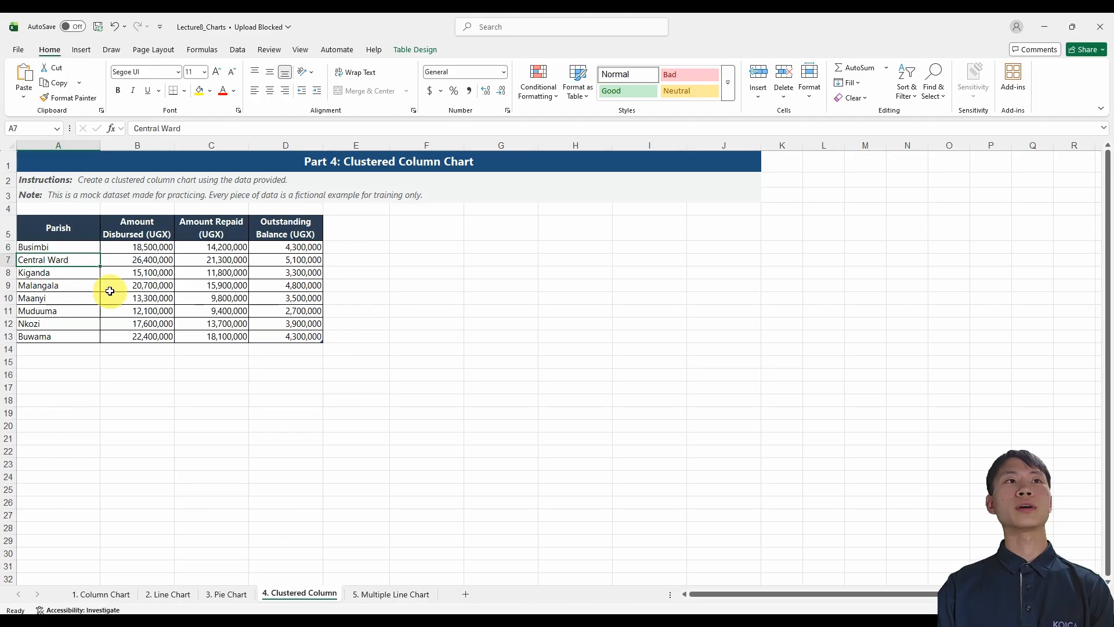
left_click(79, 234)
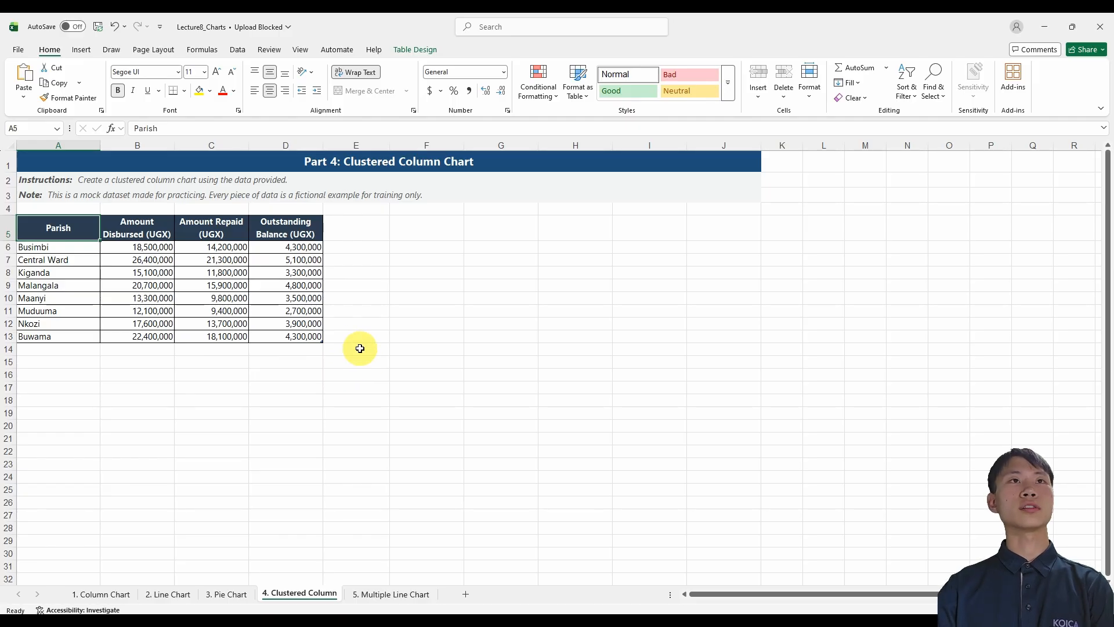
left_click(81, 51)
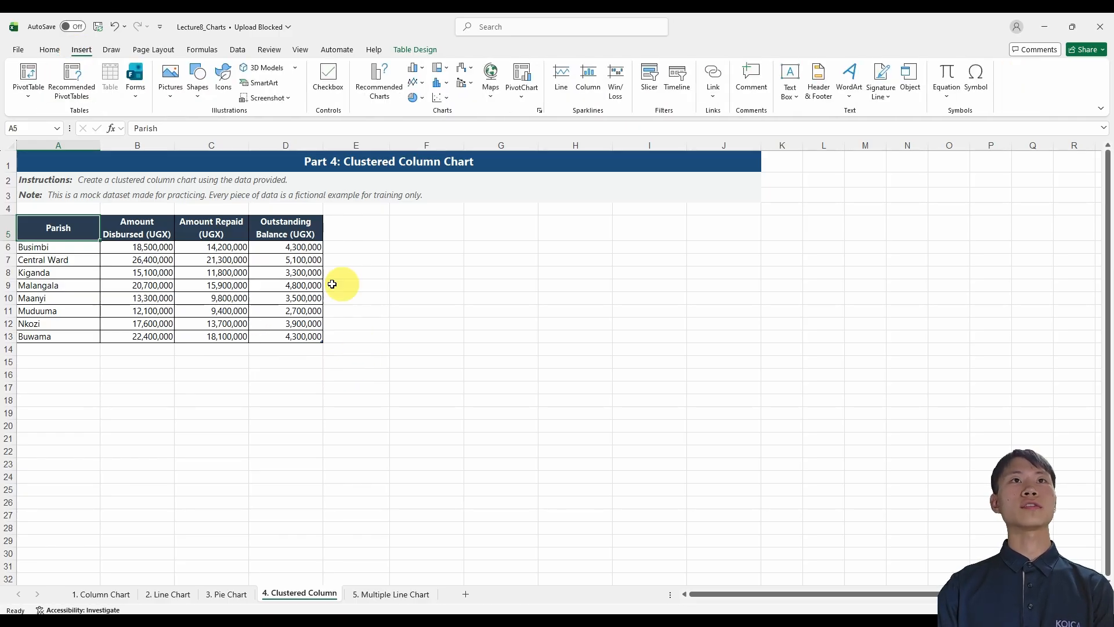
left_click(414, 68)
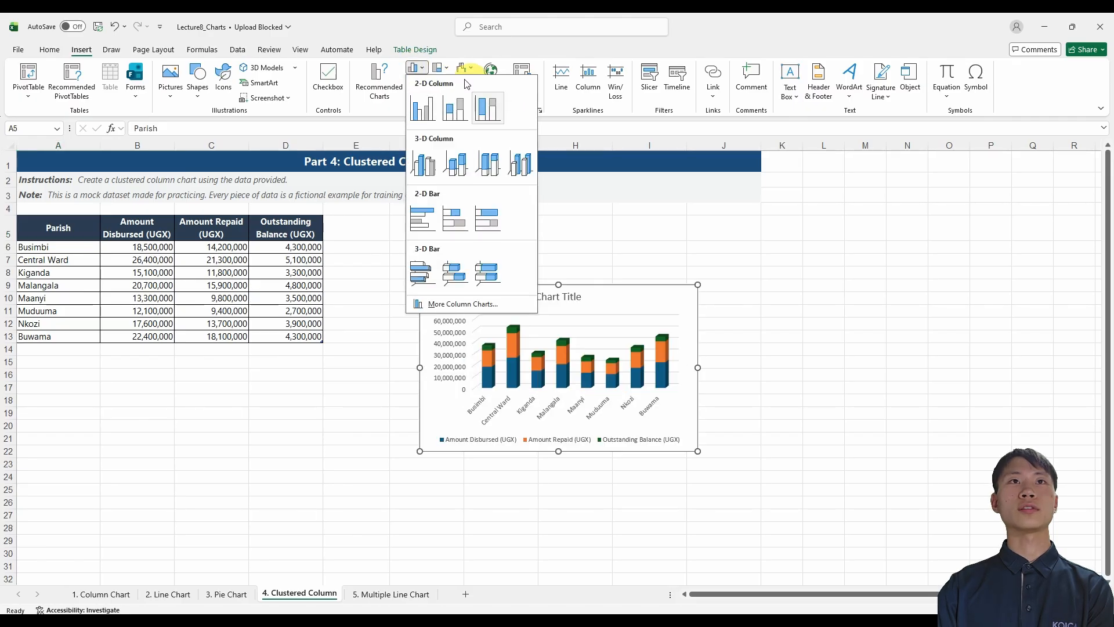
left_click(428, 115)
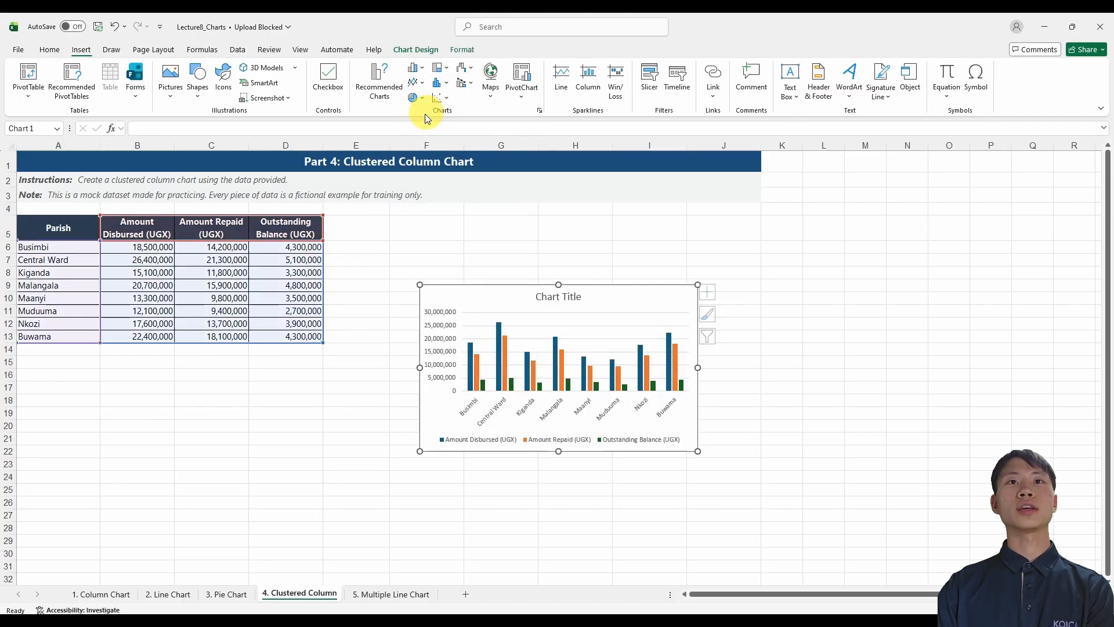
left_click_drag(609, 298, 524, 227)
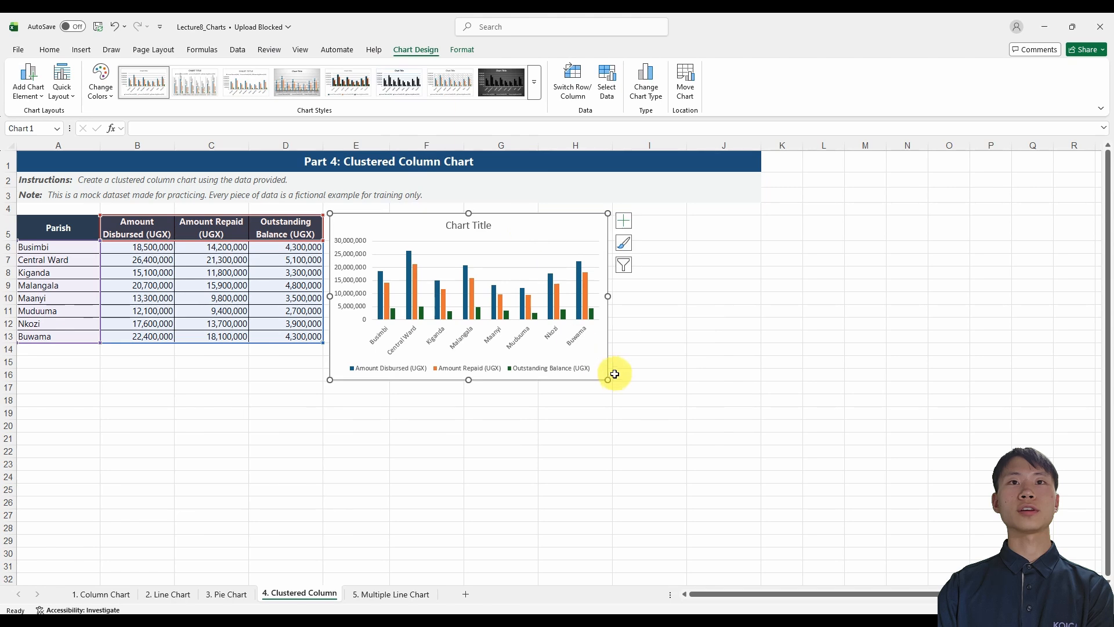
Enlarge the clustered column chart to about the end of column I and row 20, and switch its rows and columns.
left_click_drag(608, 379, 724, 428)
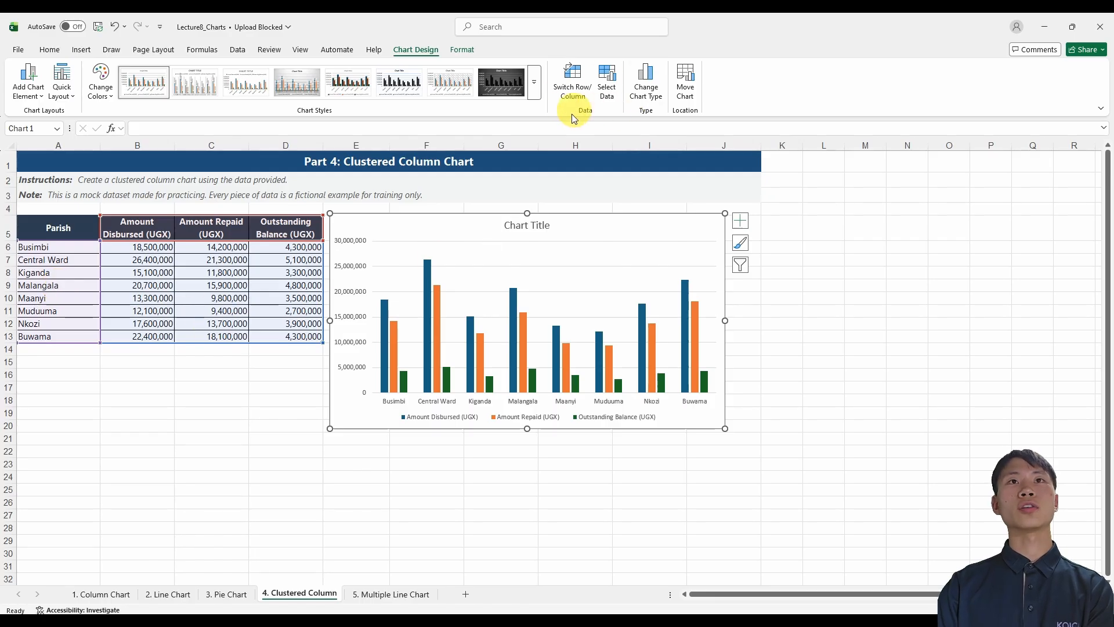
left_click(575, 82)
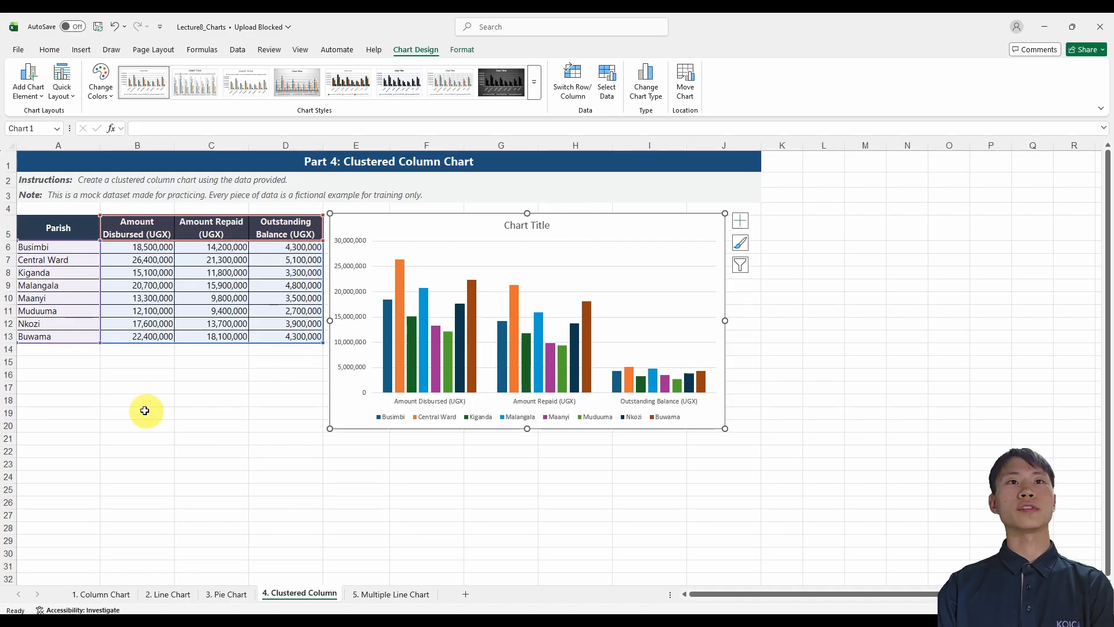
left_click(167, 400)
Shrink the chart's data range to leave out the Outstanding Balance column and the Nkozi and Buwama rows.
left_click(383, 256)
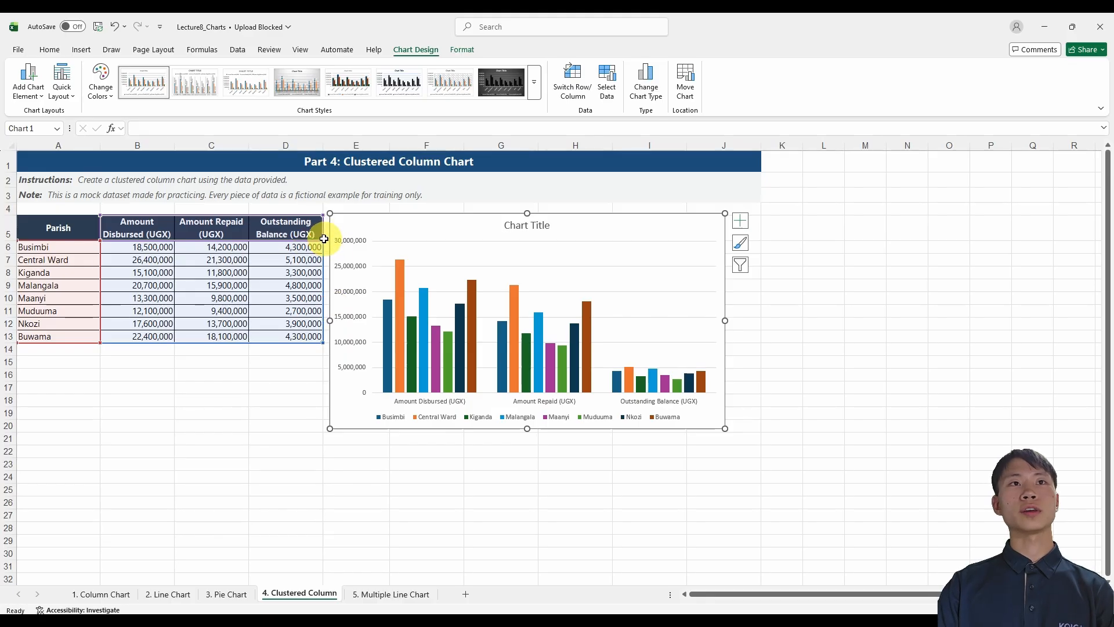
left_click_drag(323, 239, 241, 245)
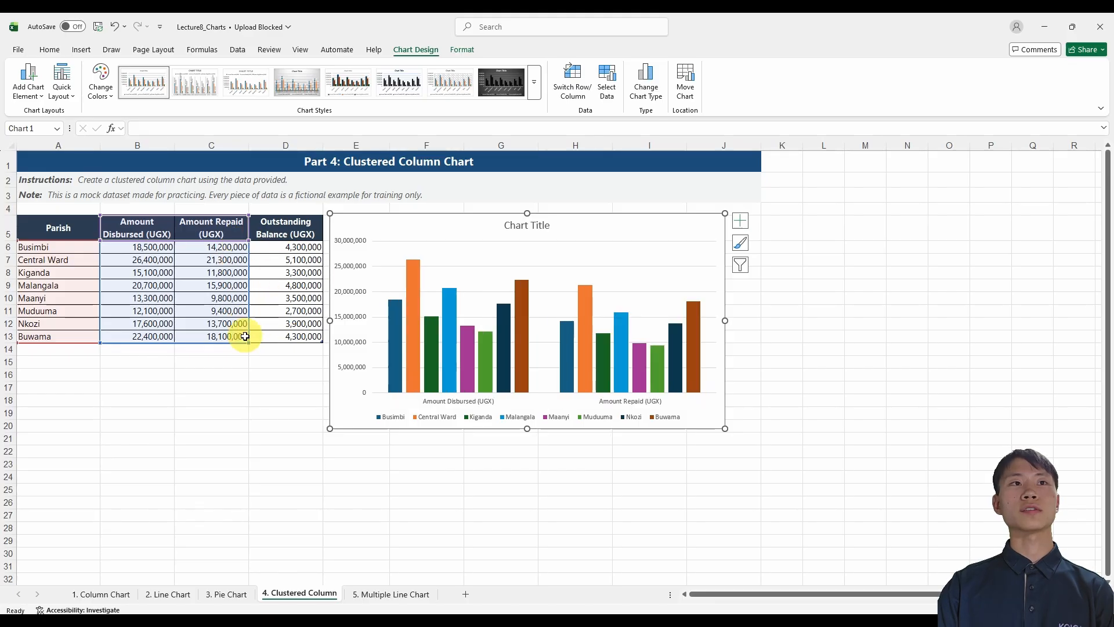
left_click_drag(250, 344, 249, 317)
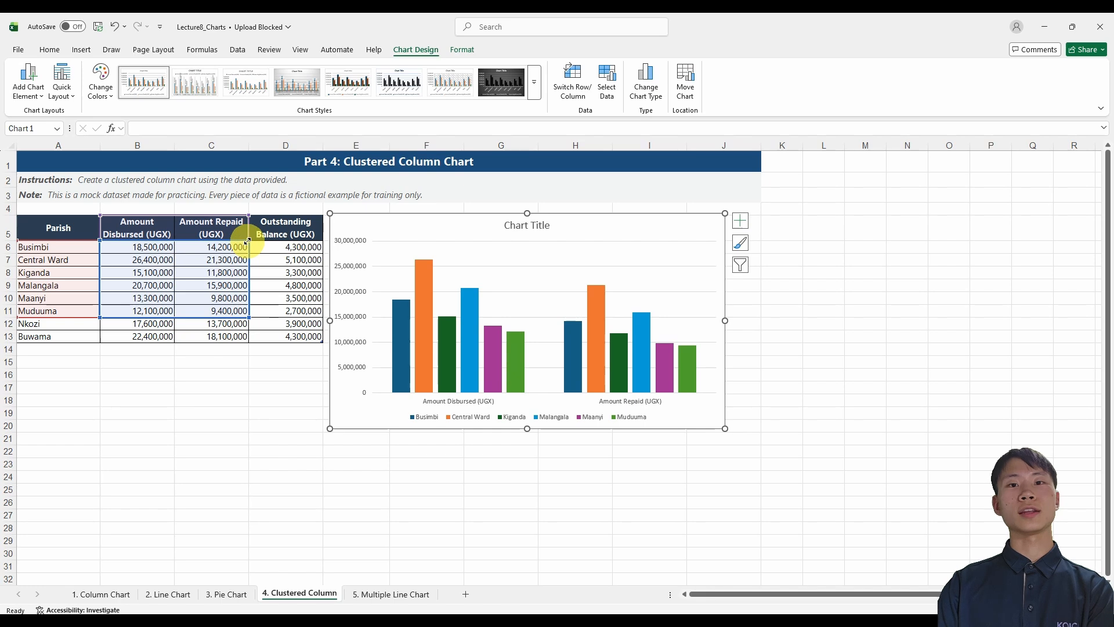
Extend the chart's data range to include the Outstanding Balance column and the Nkozi and Buwama rows again.
left_click_drag(247, 240, 322, 240)
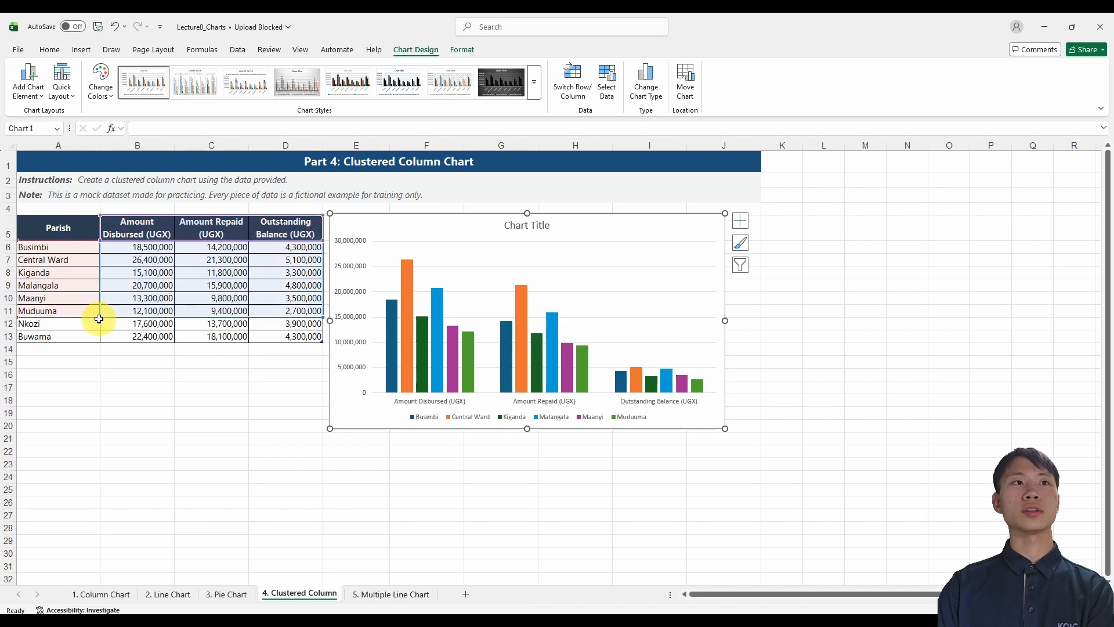
left_click_drag(100, 317, 99, 343)
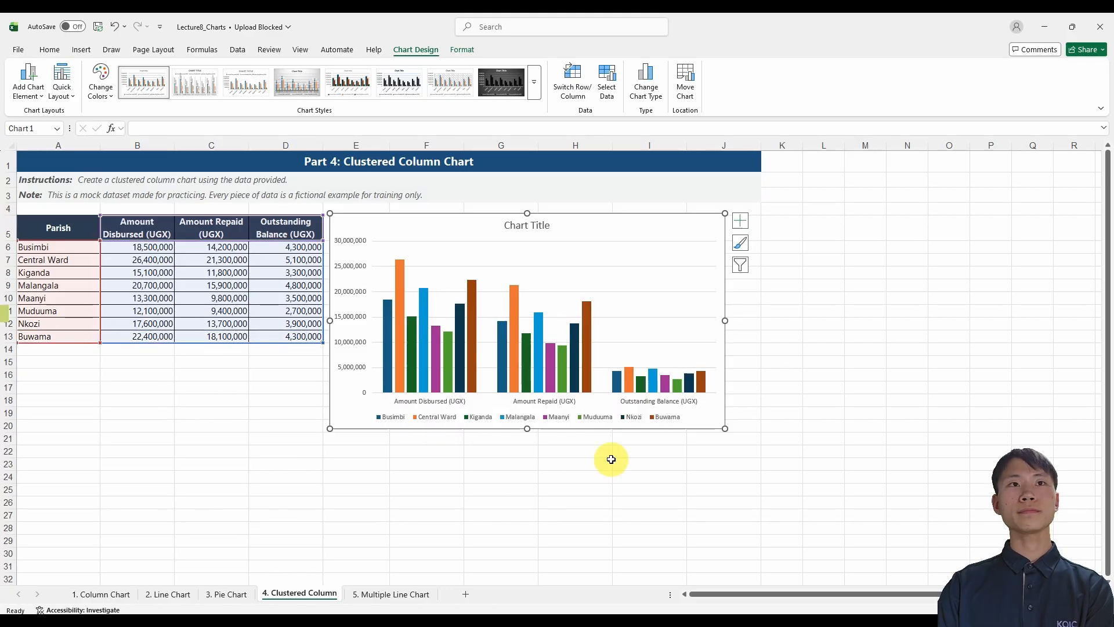
Insert a Line with Markers chart from the monthly visits and deliveries table on the 5. Multiple Line Chart sheet.
key("ctrl+Page_Down")
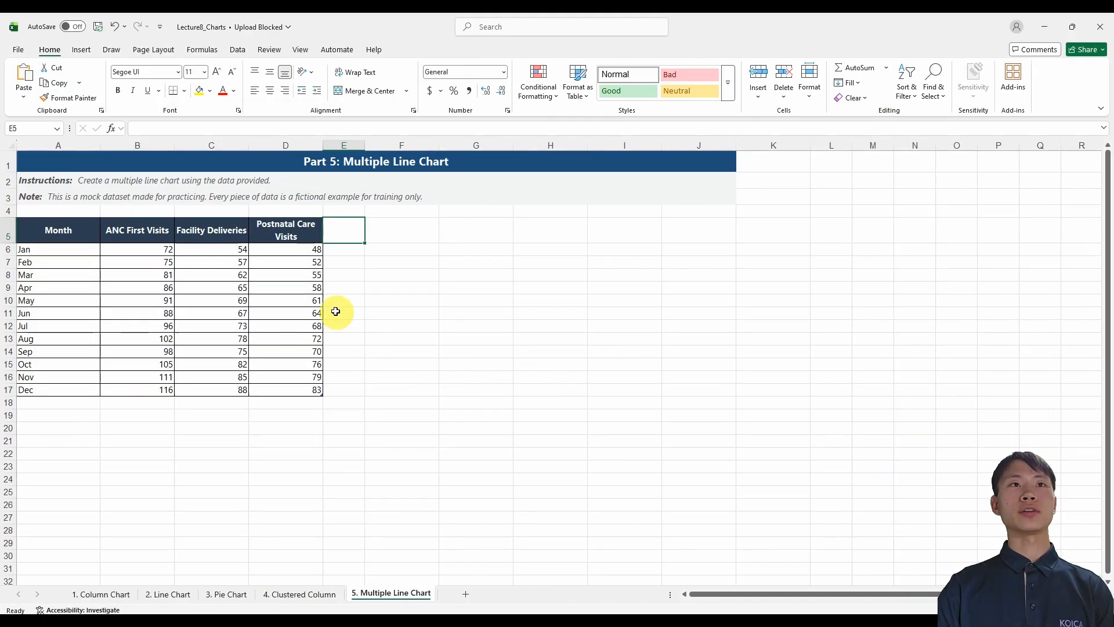
left_click(139, 230)
left_click(219, 232)
left_click(286, 230)
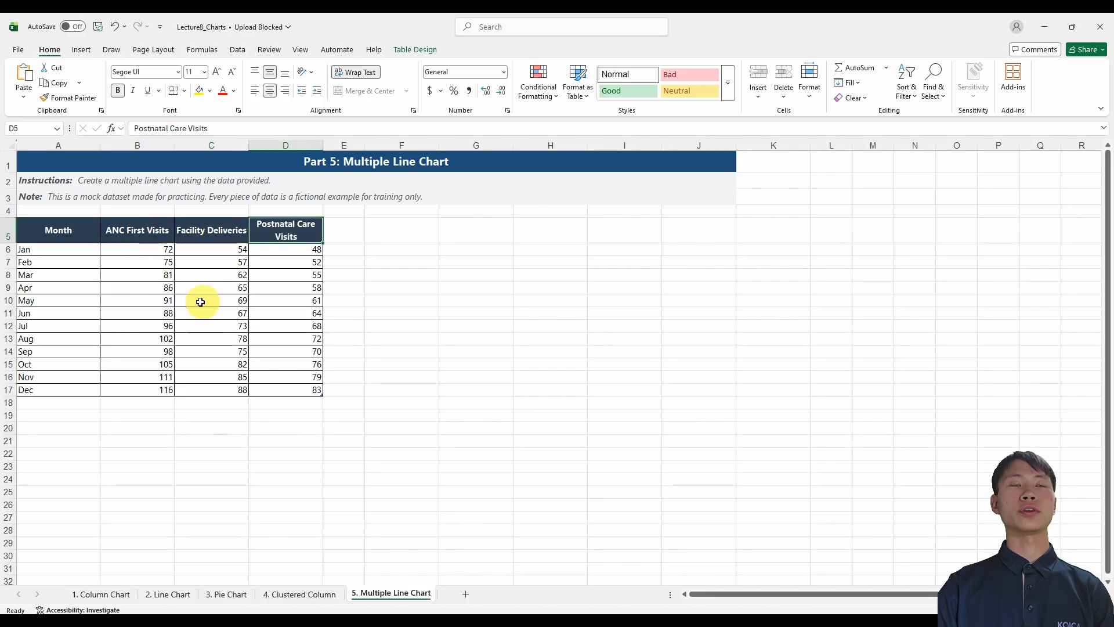
left_click(76, 249)
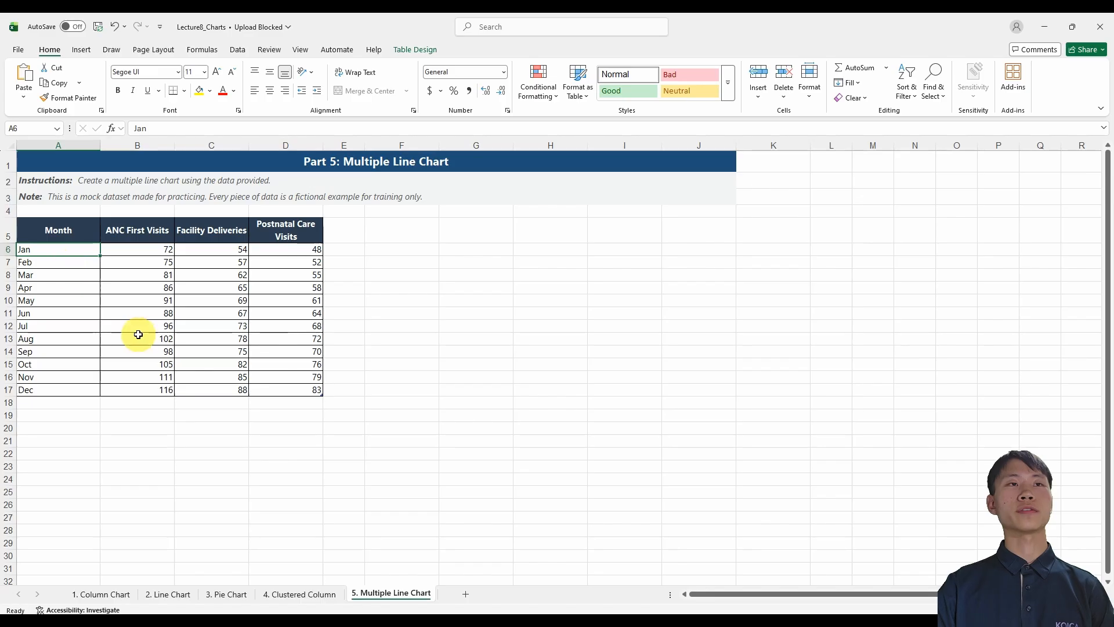
left_click(147, 272)
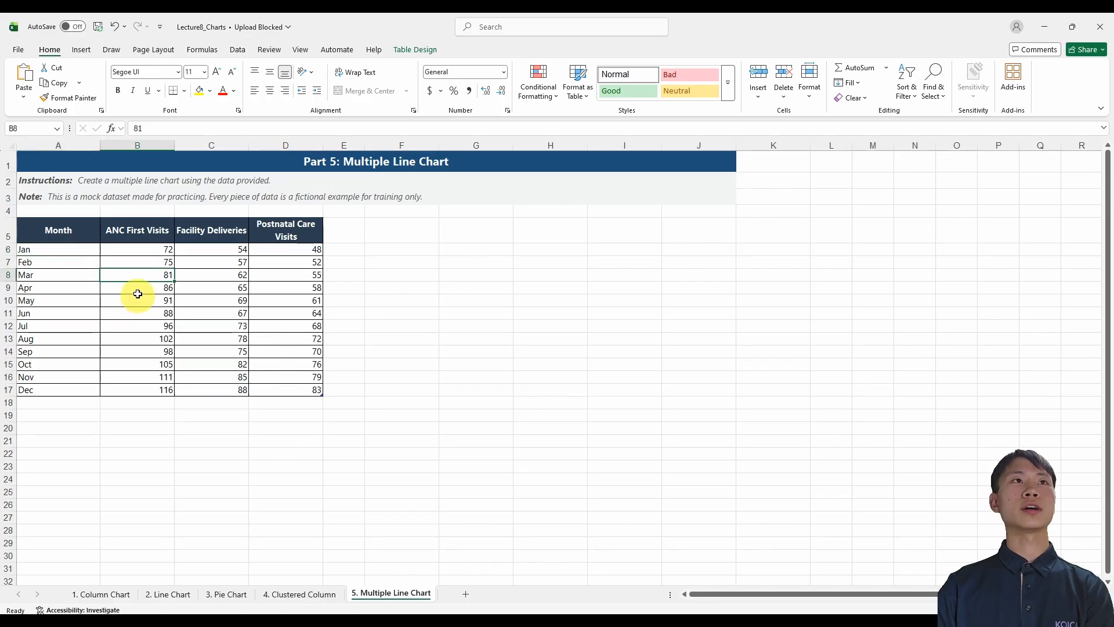
left_click(80, 50)
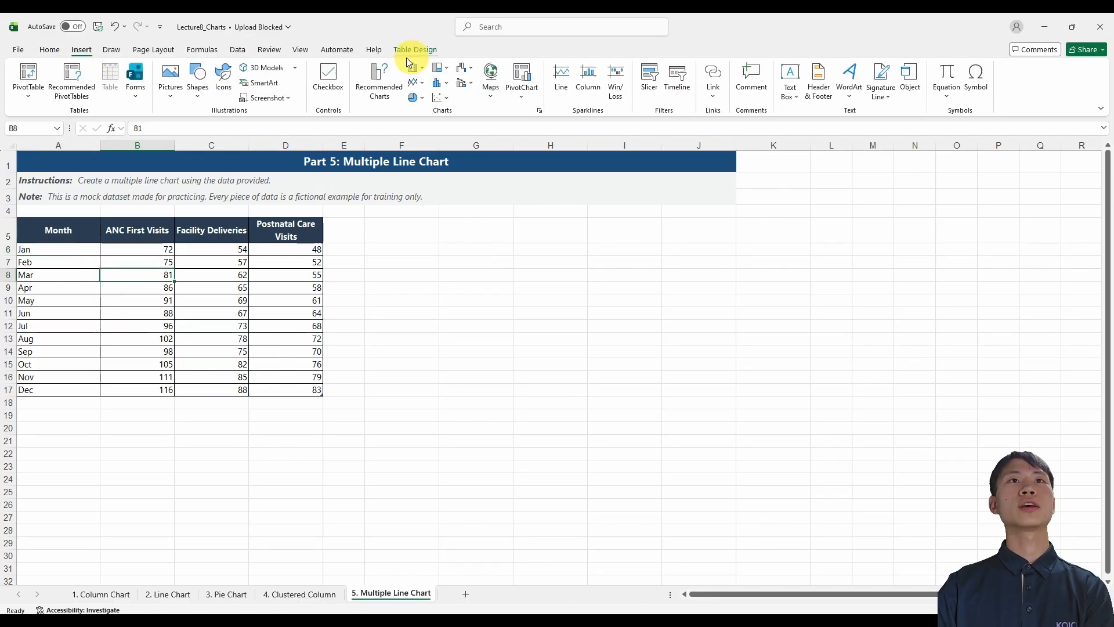
left_click(416, 82)
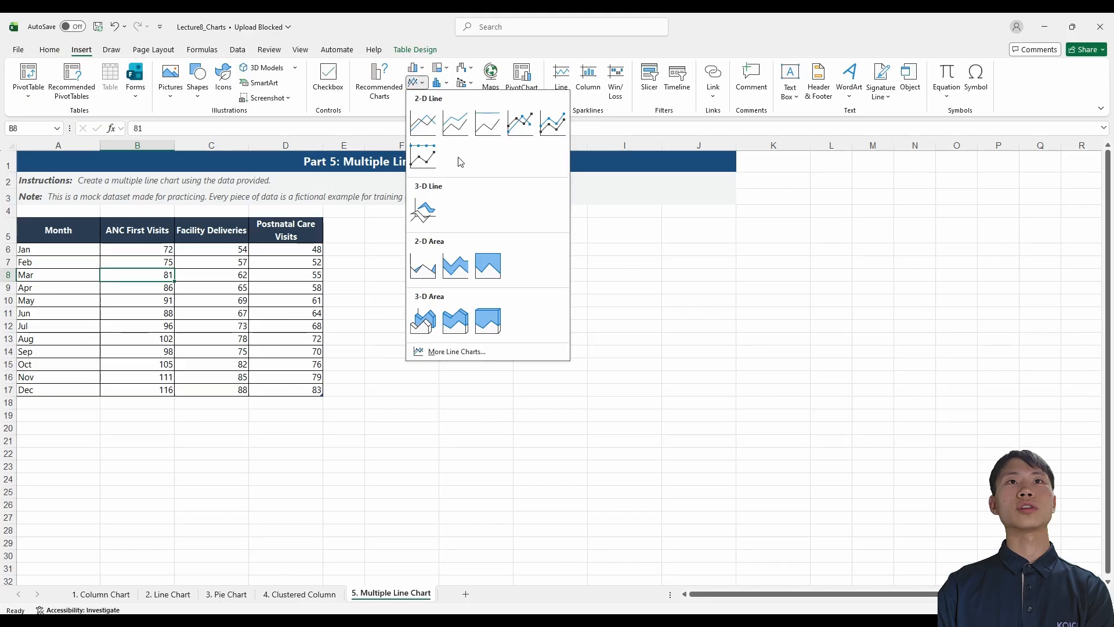
left_click(520, 123)
Place the line chart beside the monthly table, level with its header row, and enlarge it slightly.
left_click_drag(601, 298, 536, 228)
left_click_drag(631, 386, 669, 399)
left_click(545, 281)
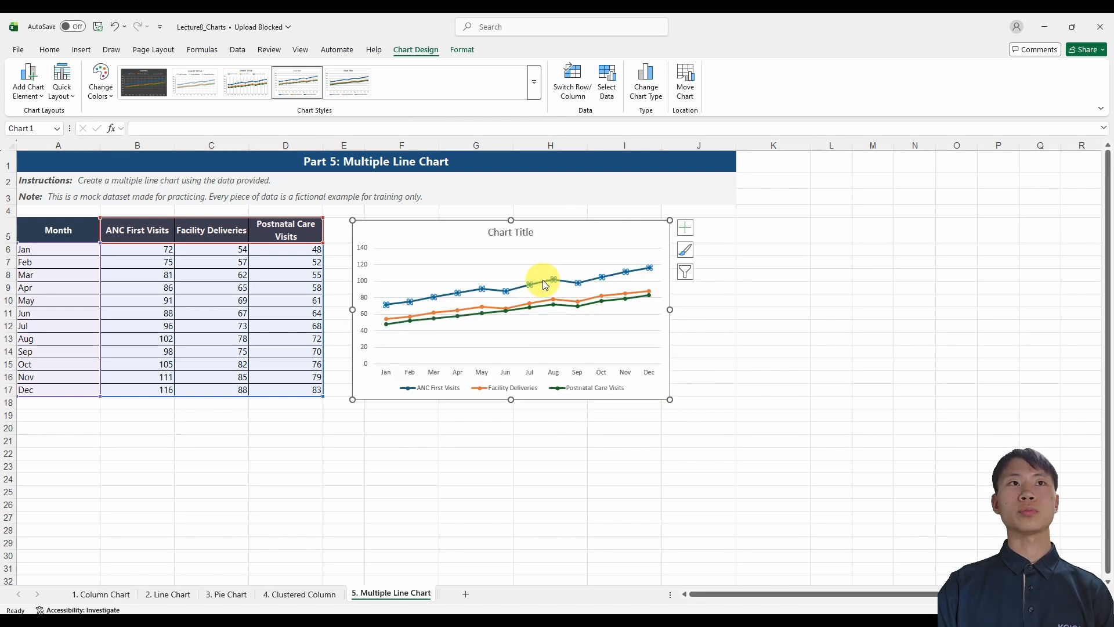
left_click(517, 304)
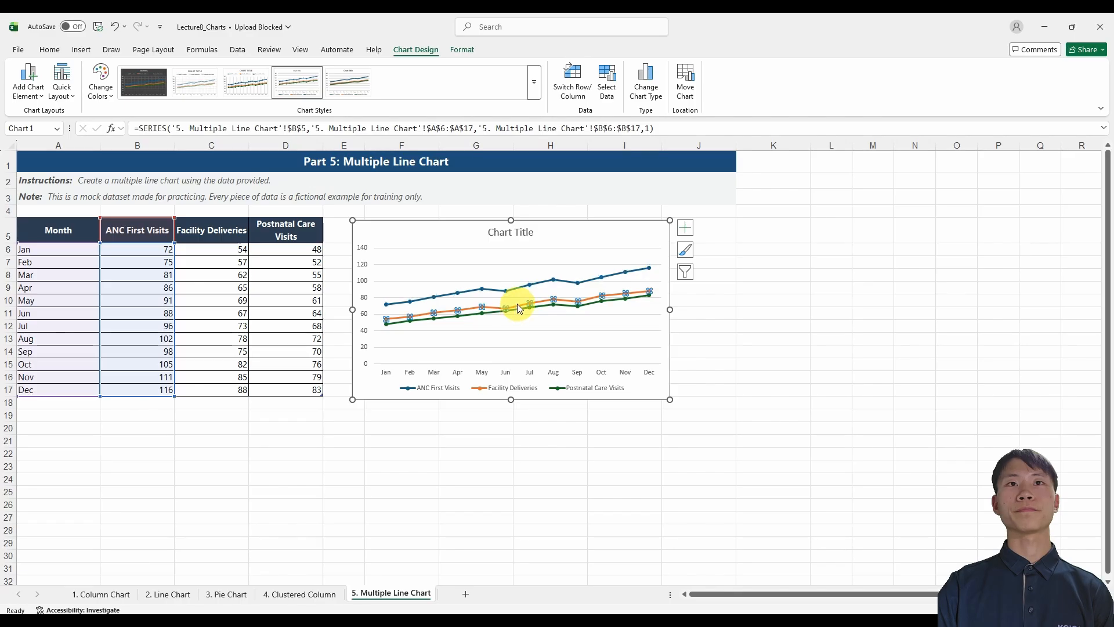
left_click_drag(517, 307, 553, 303)
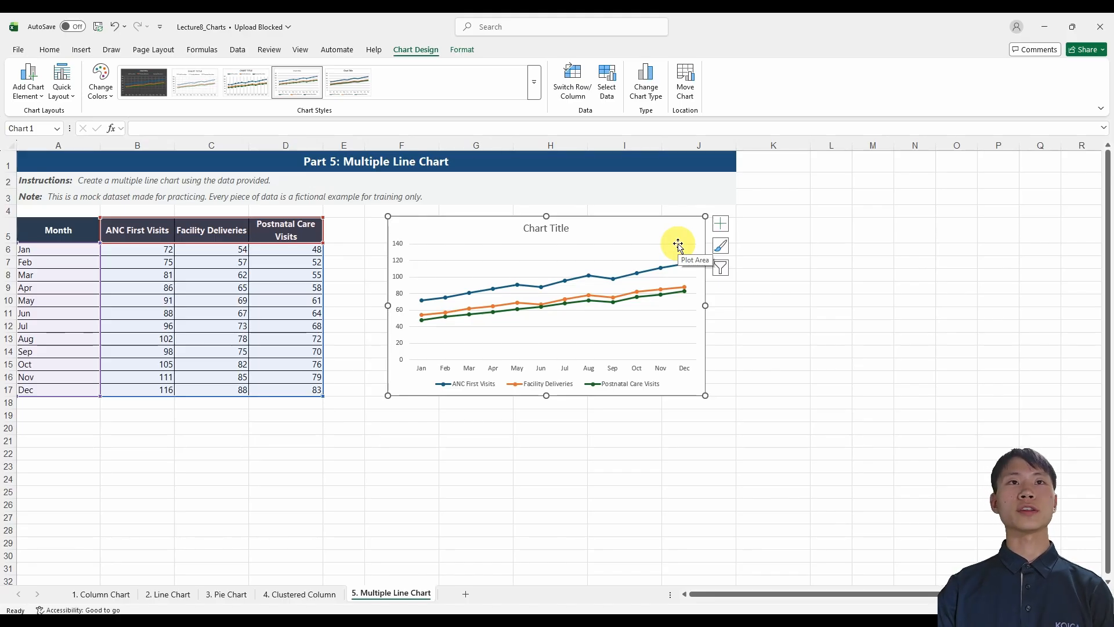
left_click_drag(666, 224, 643, 228)
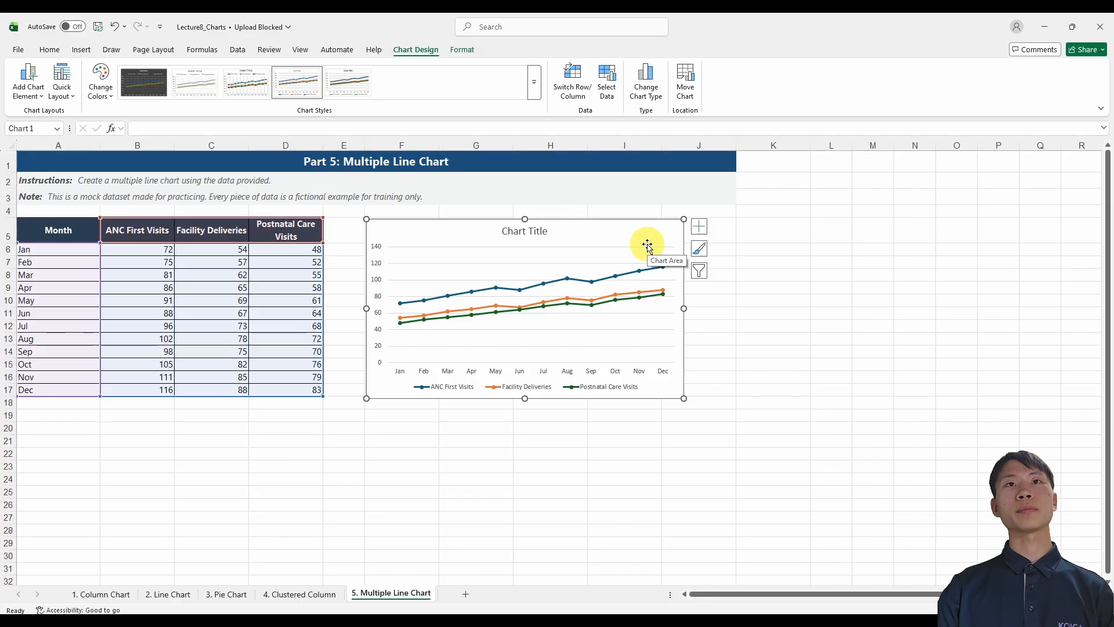
left_click_drag(644, 234, 641, 232)
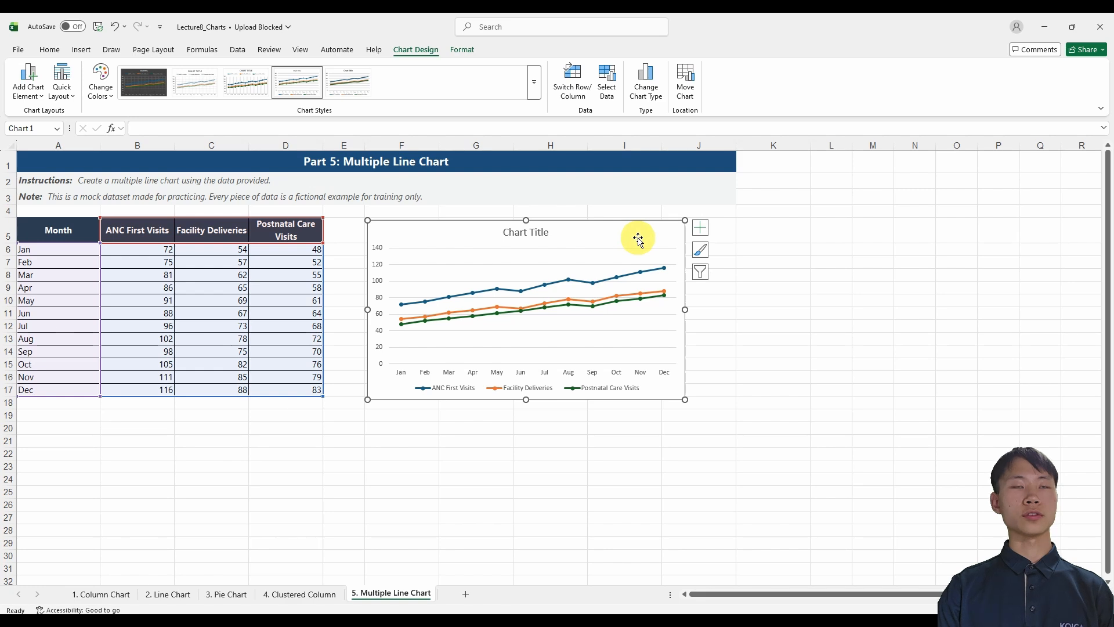
Copy the line chart and go through slides 1 to 4 of the open presentation in PowerPoint.
key("ctrl+c")
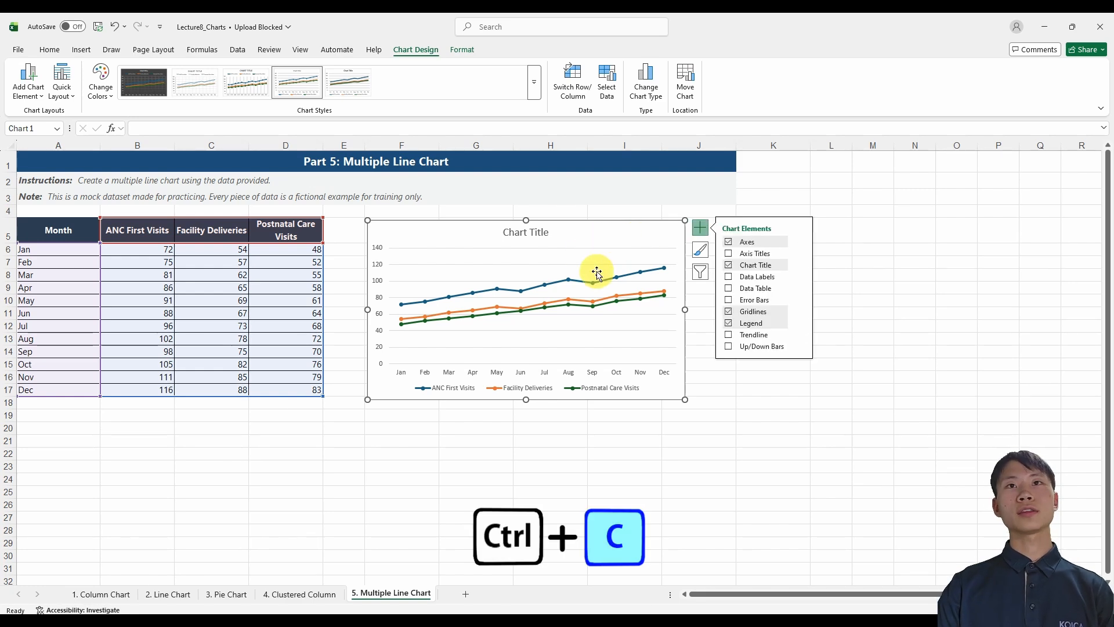
left_click(420, 621)
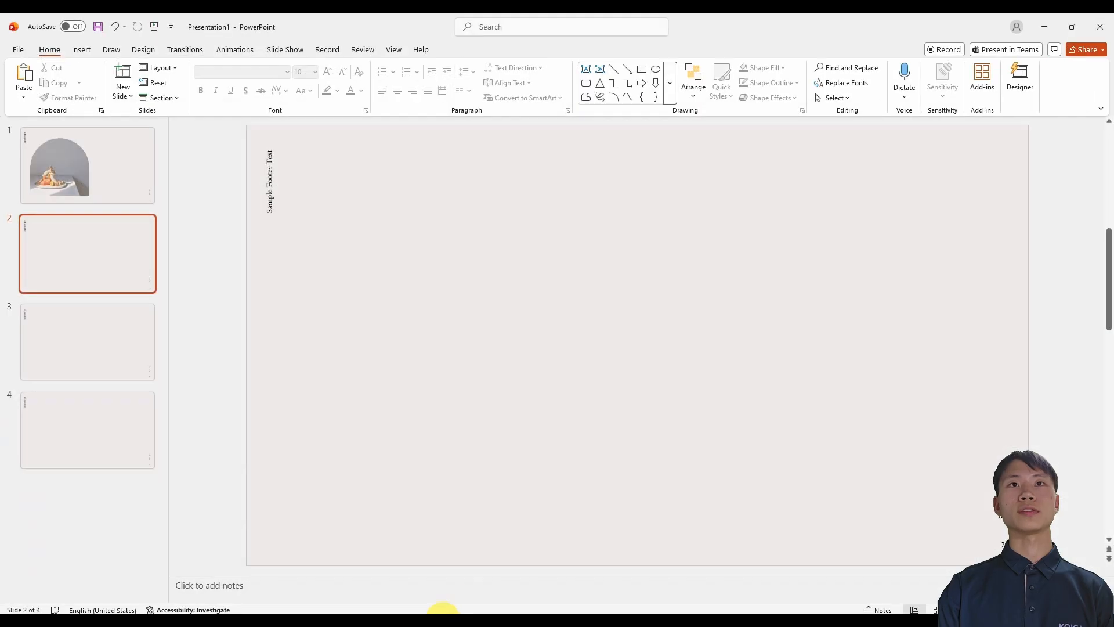
left_click(54, 180)
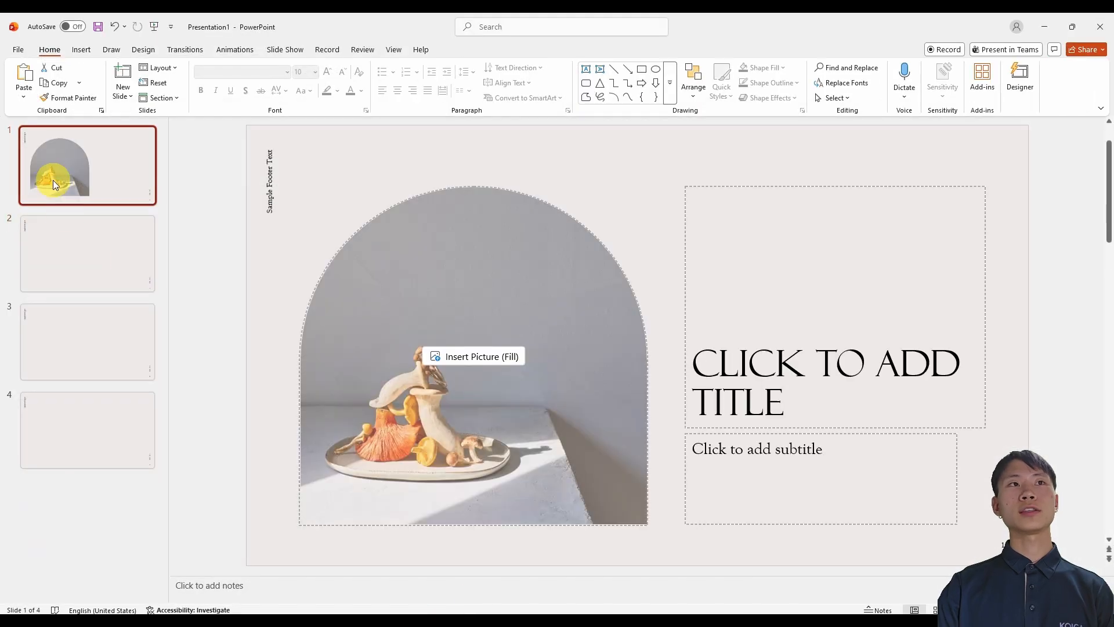
left_click(112, 263)
left_click(99, 359)
left_click(107, 443)
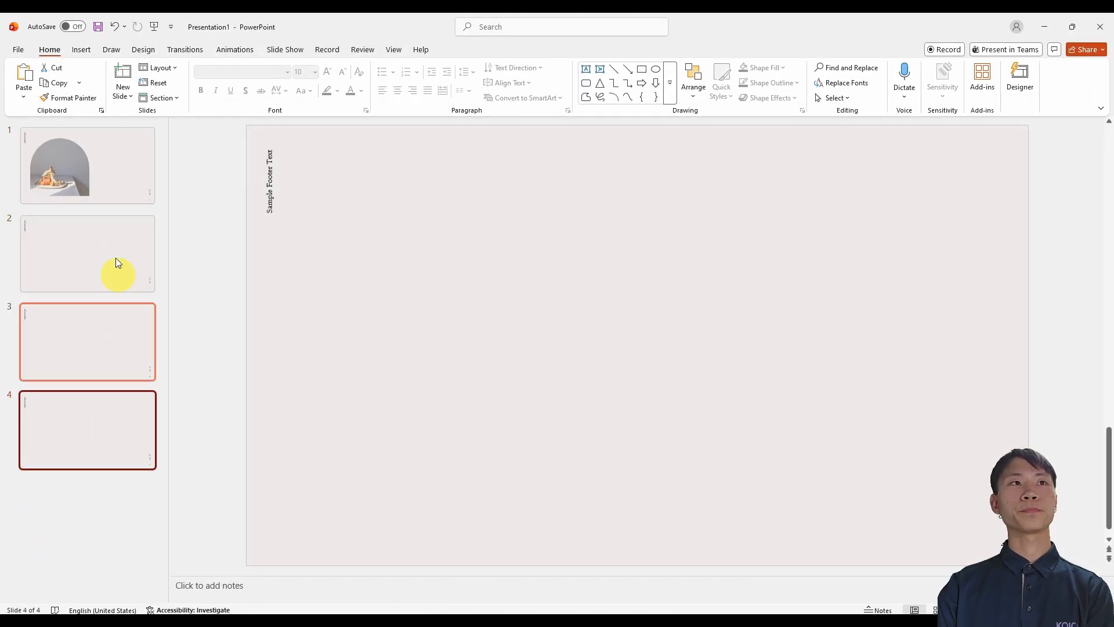